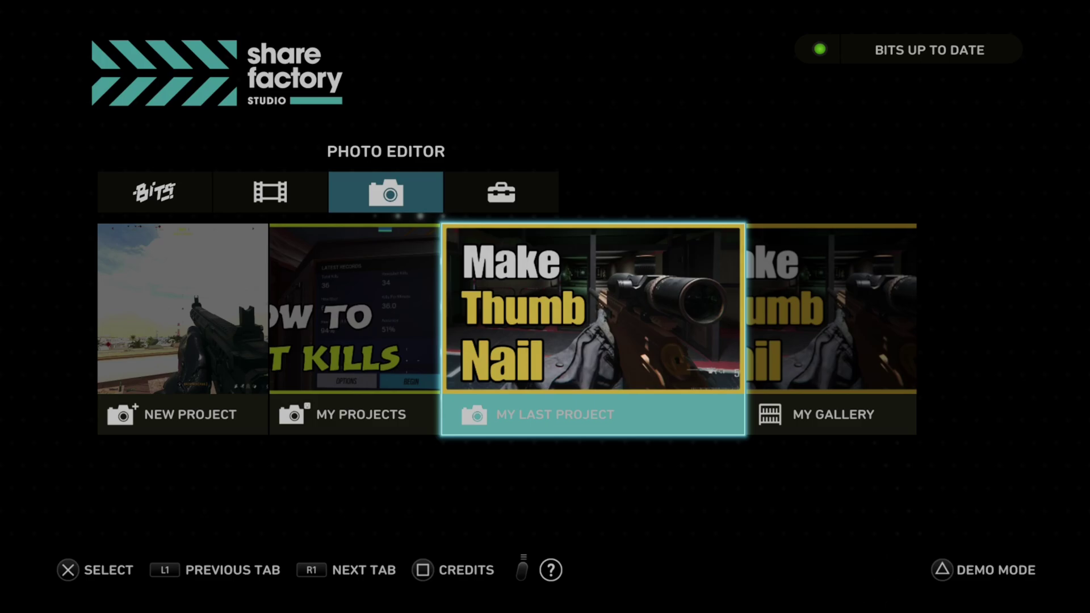
# Open the full Media Gallery from the console's recently created captures
pyautogui.press('Print')
pyautogui.press('Left')
pyautogui.press('Left')
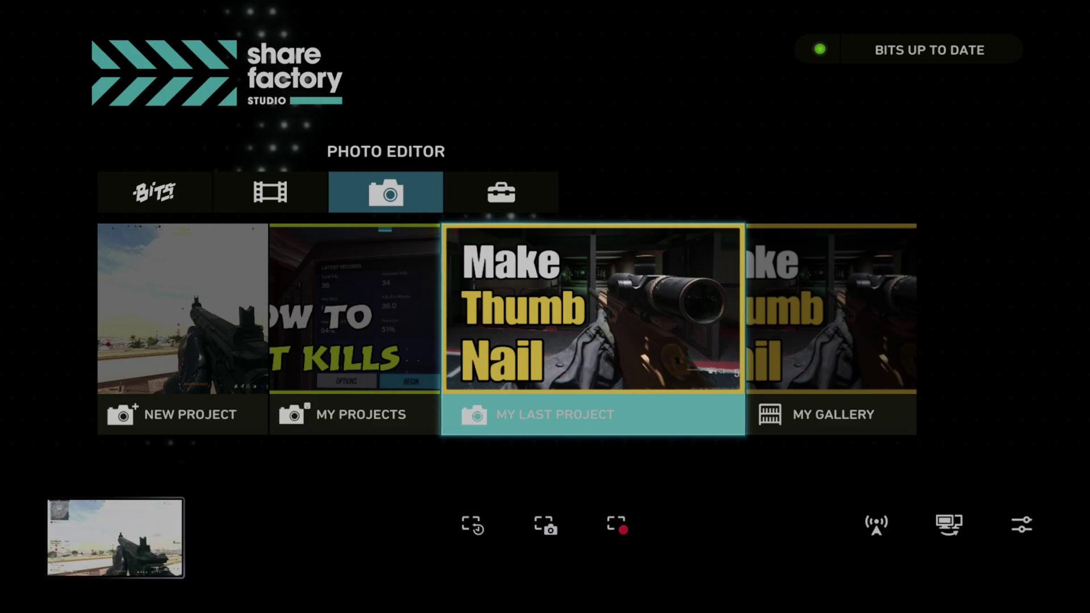
pyautogui.press('Return')
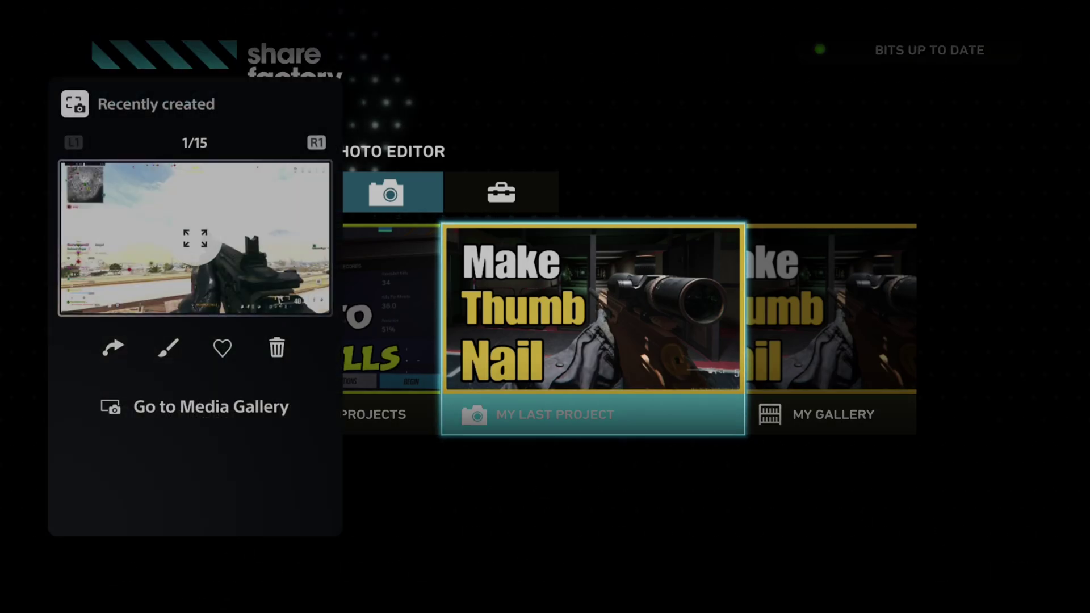
pyautogui.press('Down')
pyautogui.press('Return')
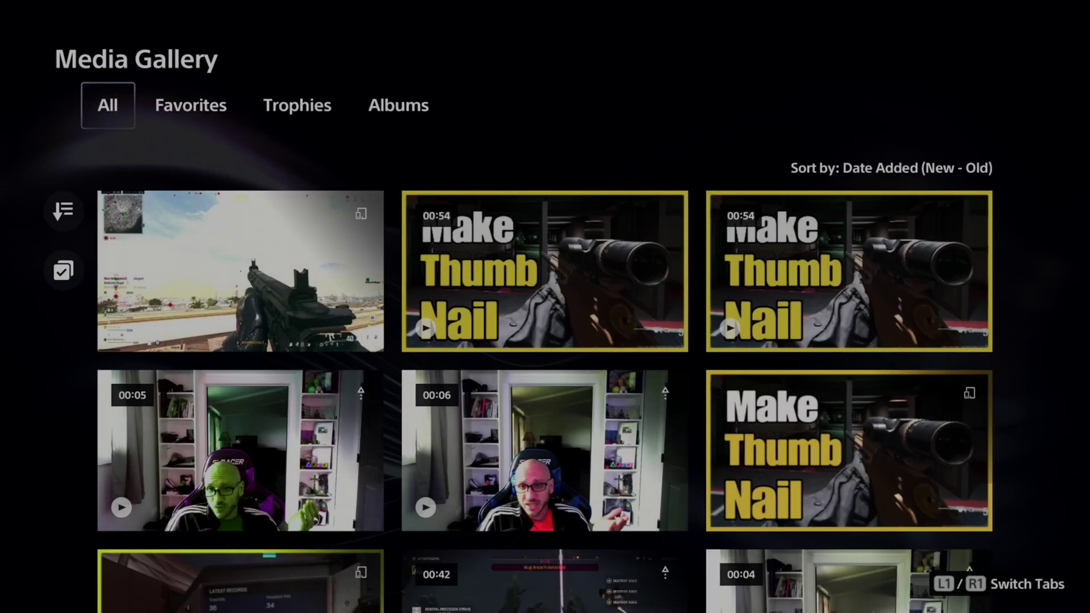
# Look through all captures in the Media Gallery for a gameplay video clip to edit
pyautogui.press('Right')
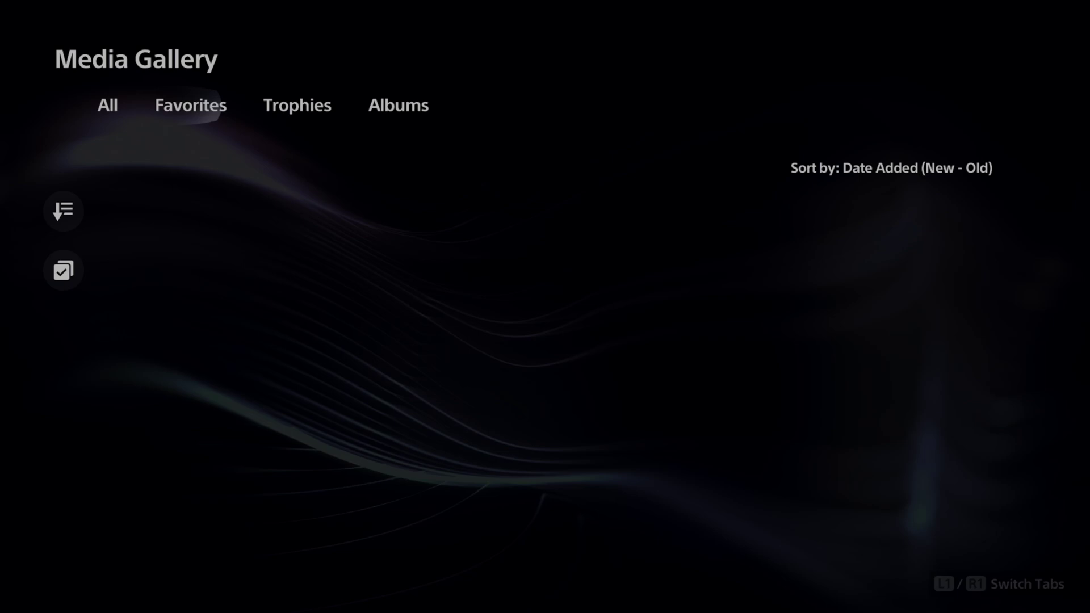
pyautogui.press('Left')
pyautogui.press('Down')
pyautogui.press('Right')
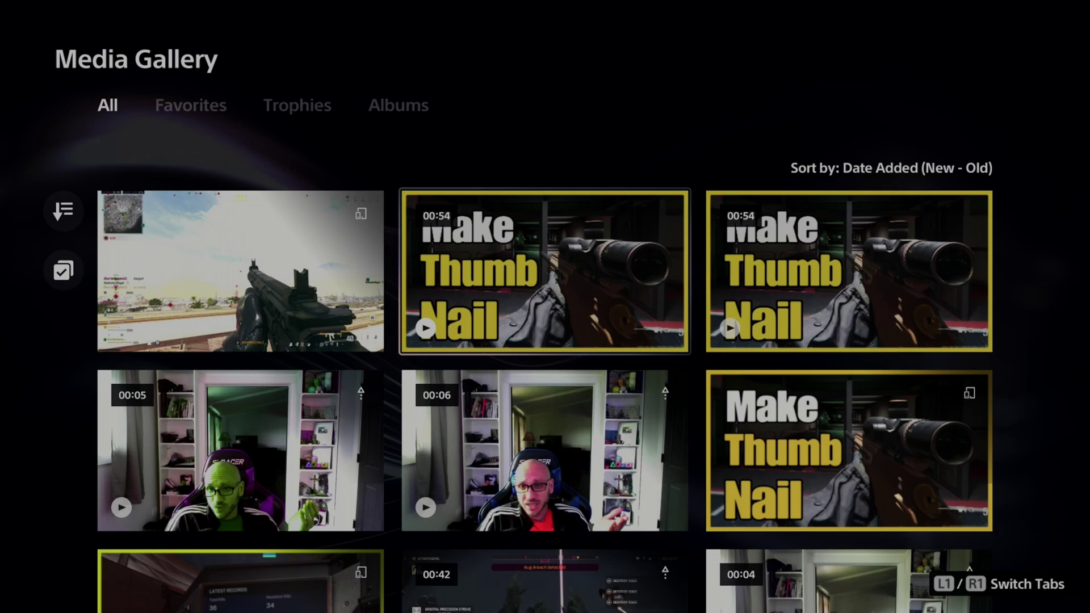
pyautogui.press('Right')
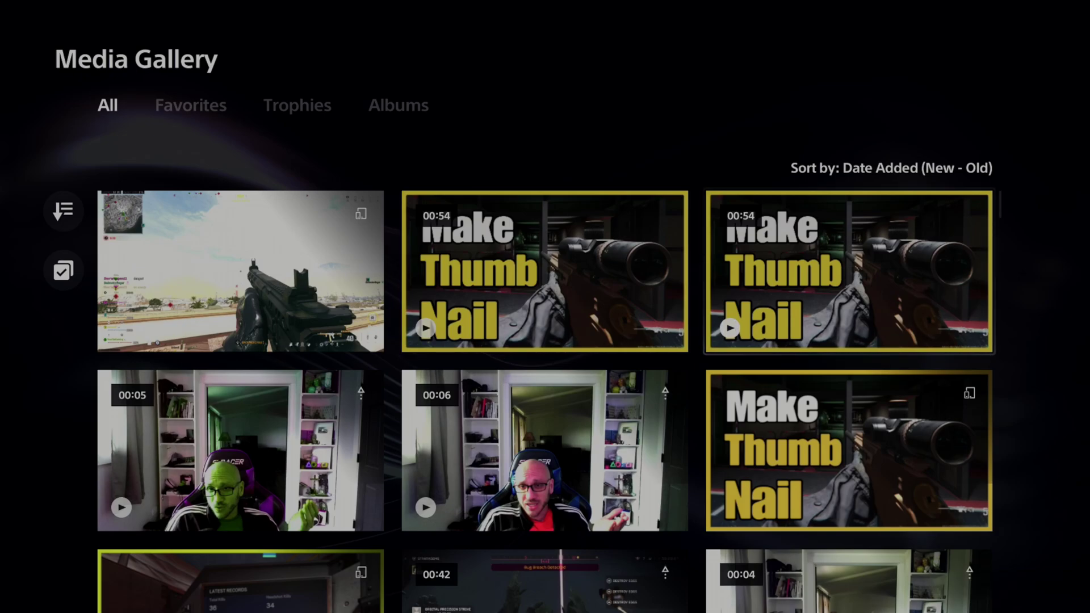
pyautogui.press('Down')
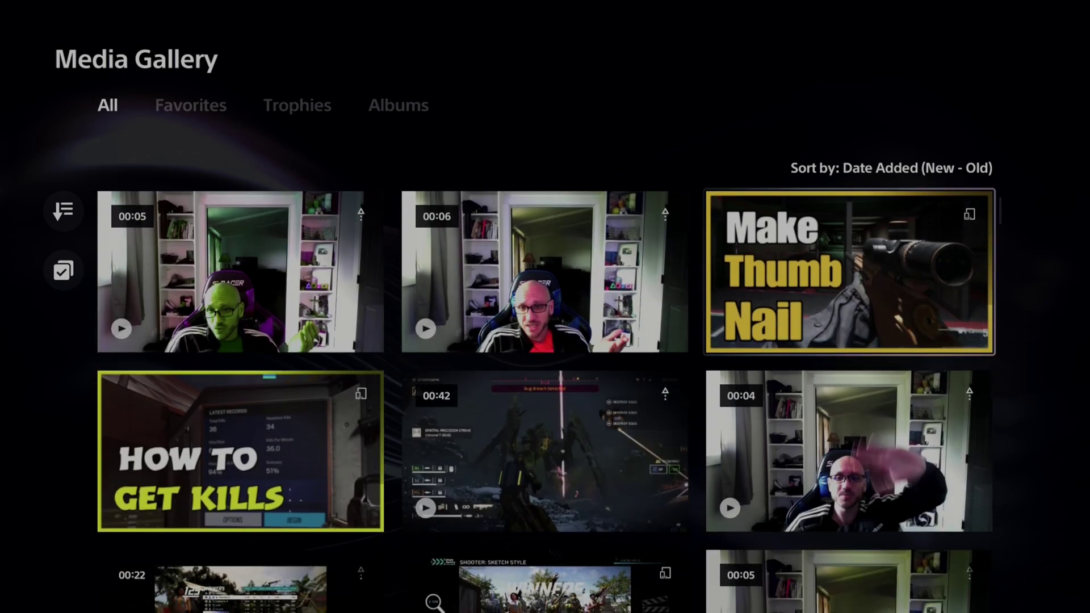
pyautogui.press('Down')
pyautogui.press('Down')
pyautogui.press('Down')
pyautogui.press('Down')
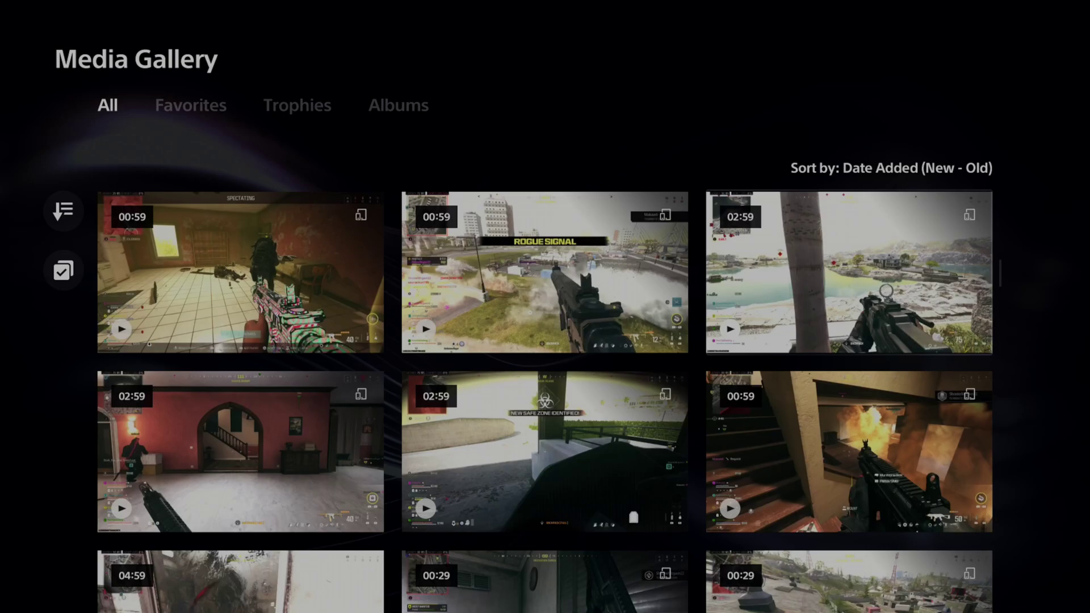
pyautogui.press('Down')
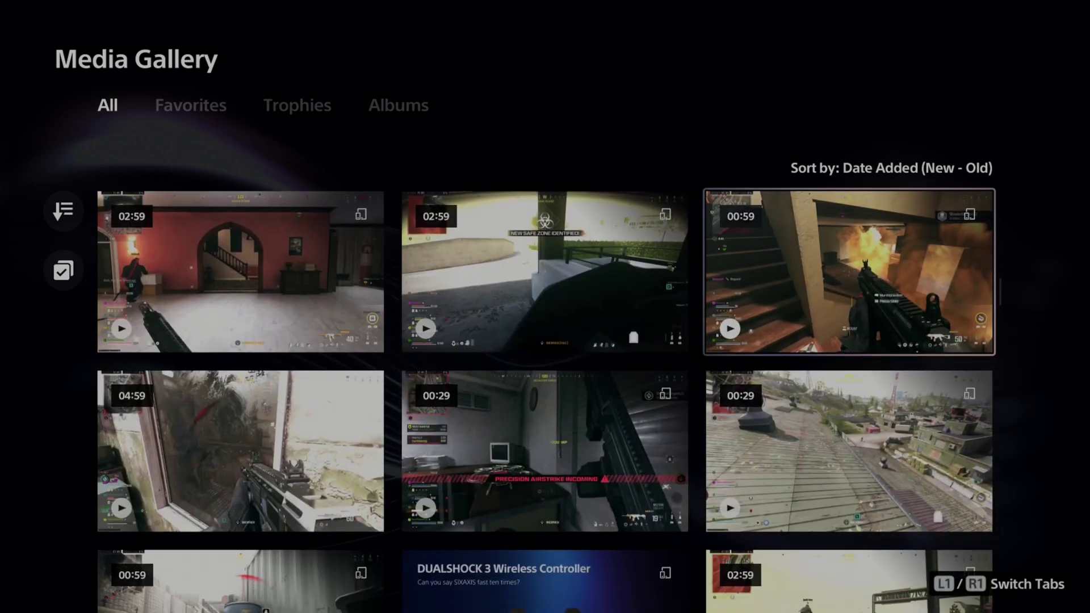
pyautogui.press('Down')
pyautogui.press('Down')
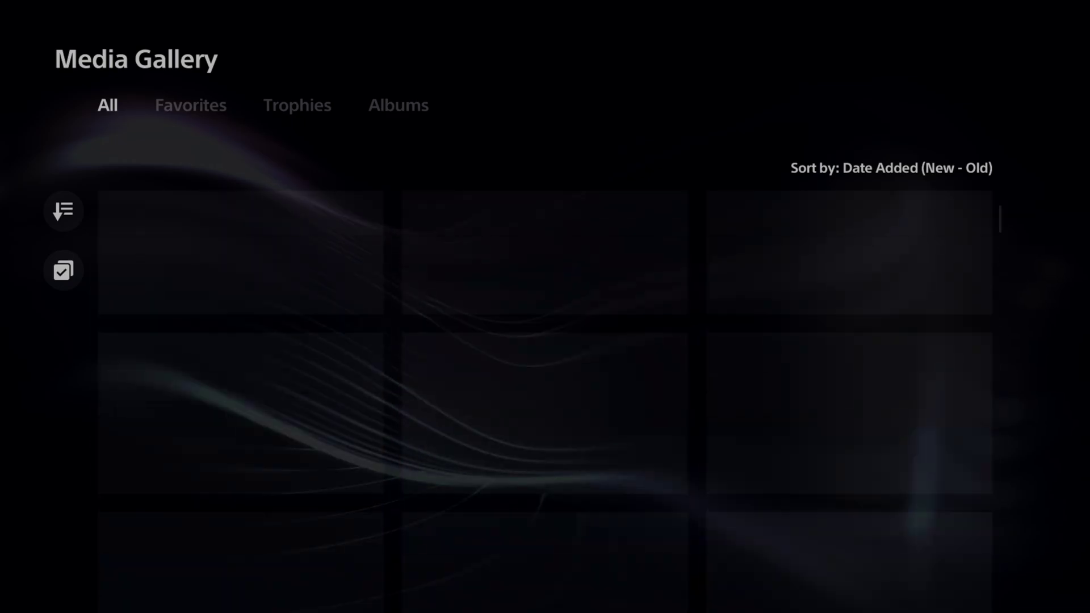
pyautogui.press('Down')
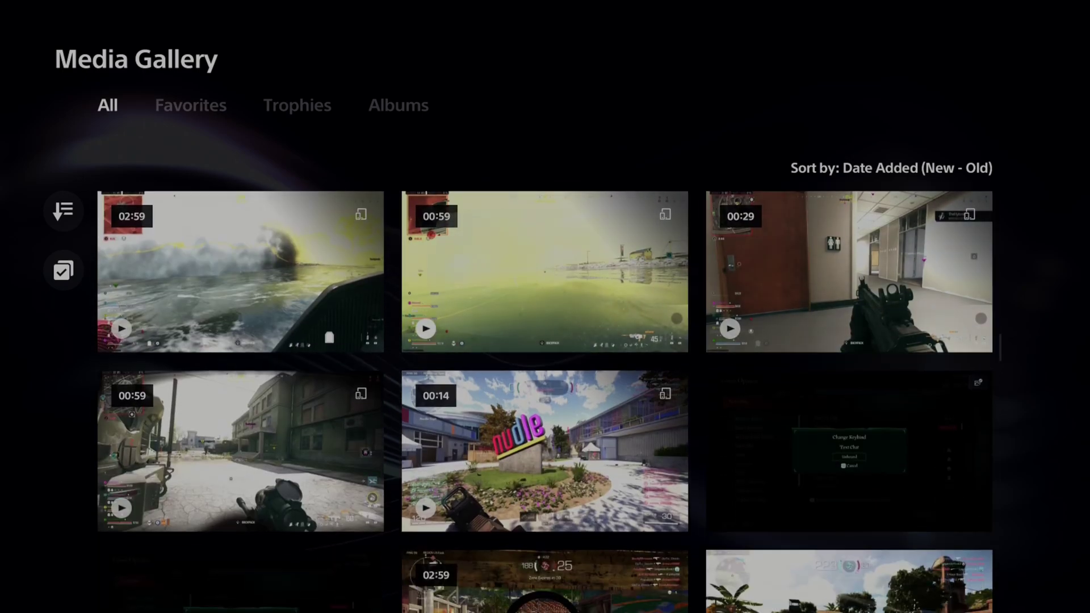
pyautogui.press('Down')
pyautogui.press('Down')
pyautogui.press('Down')
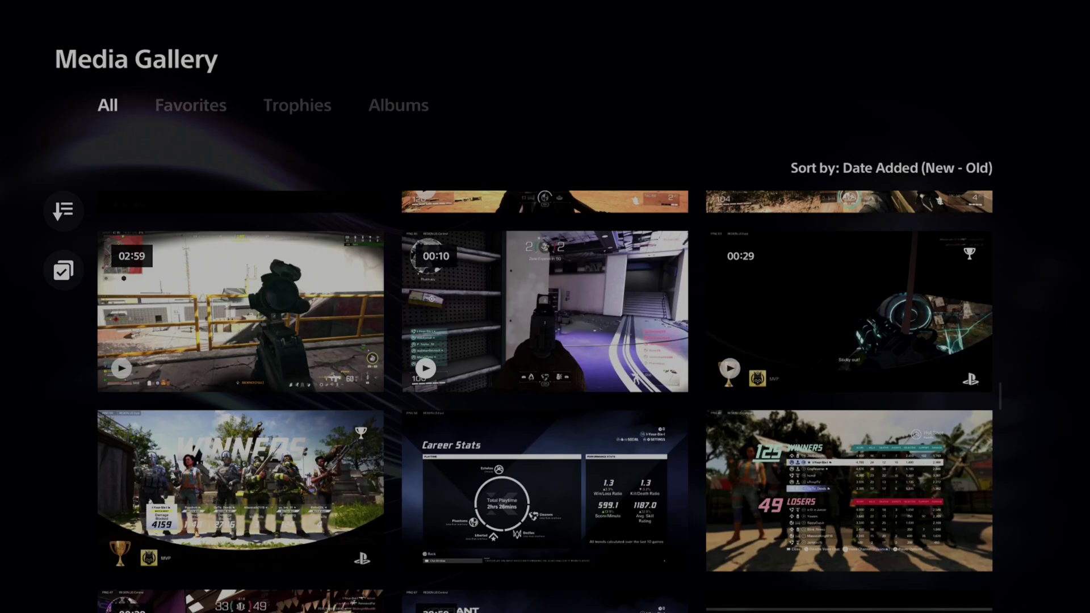
# Open the 02:59 gameplay clip with the scoped rifle and yellow railings for editing
pyautogui.press('Left')
pyautogui.press('Down')
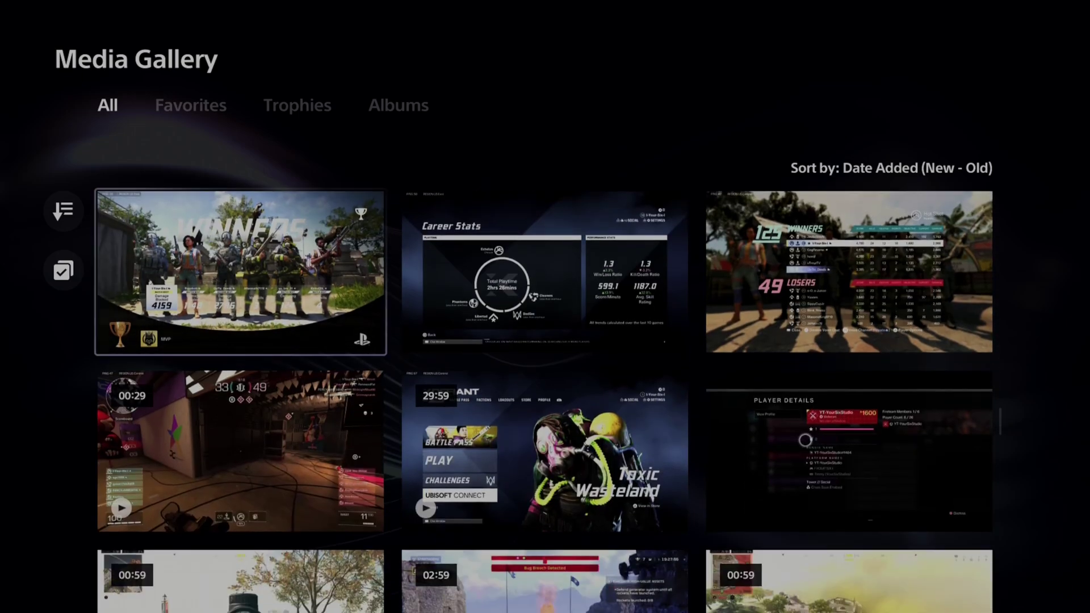
pyautogui.press('Up')
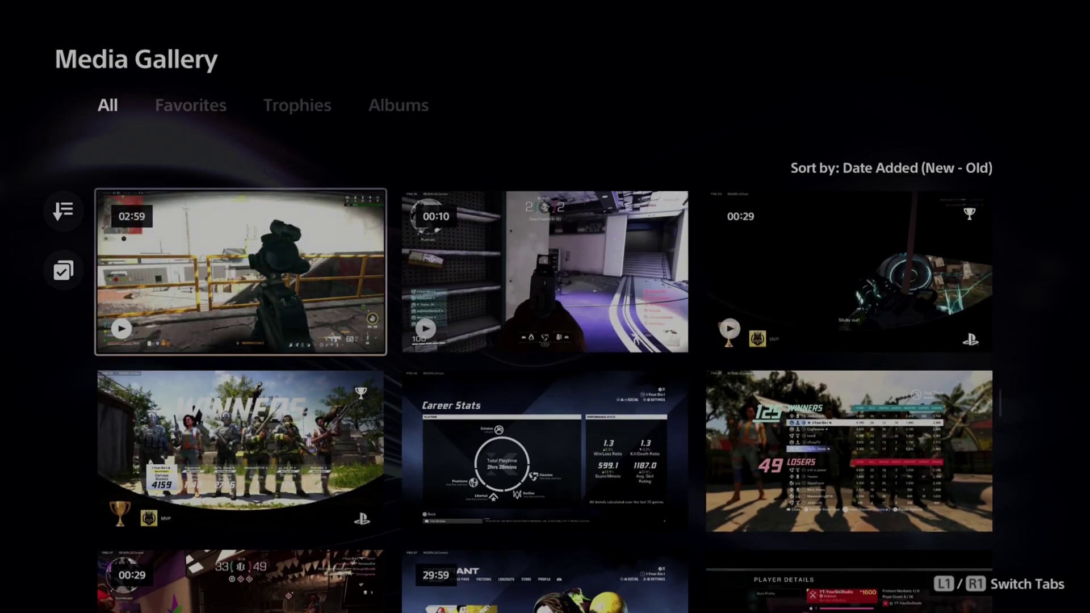
pyautogui.press('Menu')
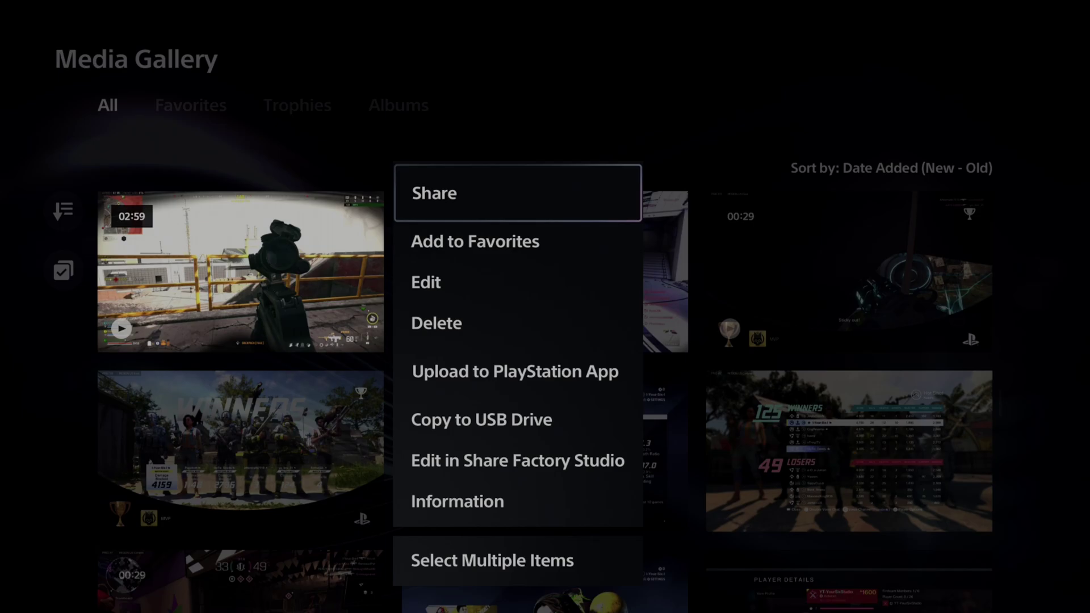
pyautogui.press('Down')
pyautogui.press('Down')
pyautogui.press('Return')
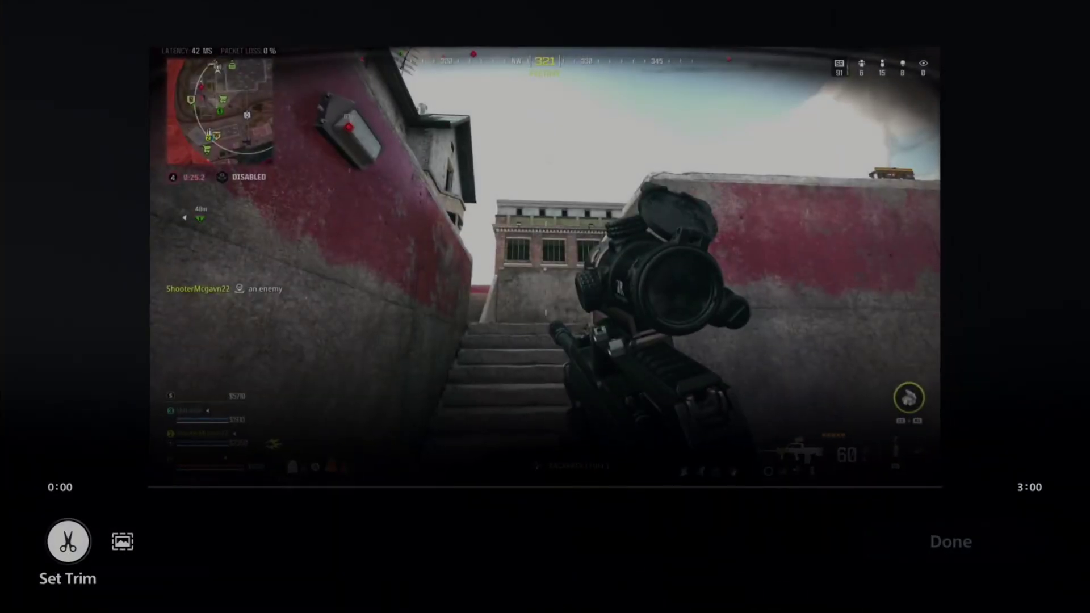
# Open the frame selection for the clip's cover image
pyautogui.press('Right')
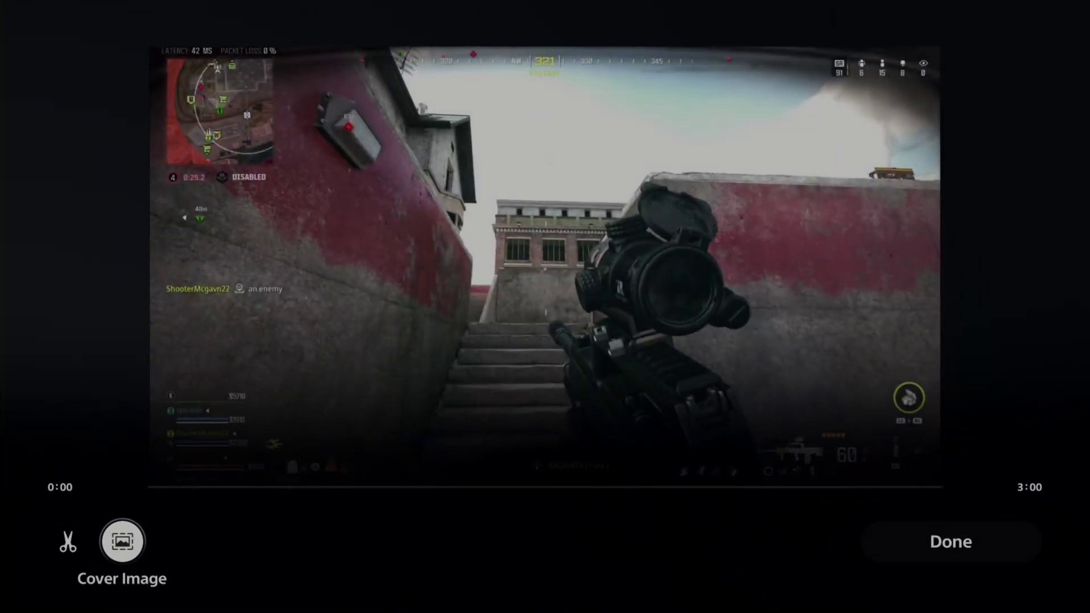
pyautogui.press('Return')
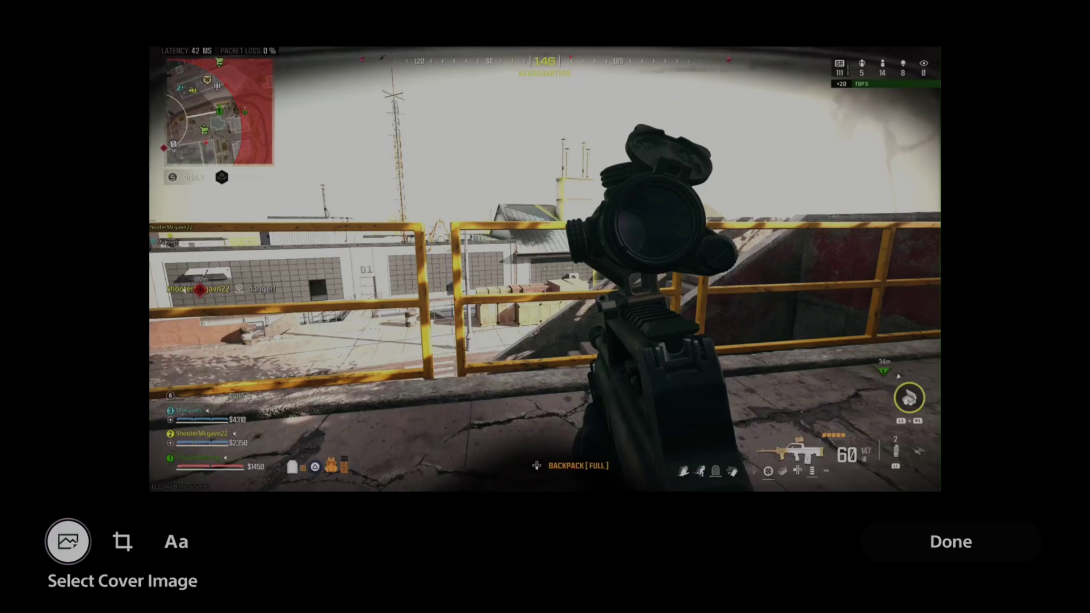
pyautogui.press('Return')
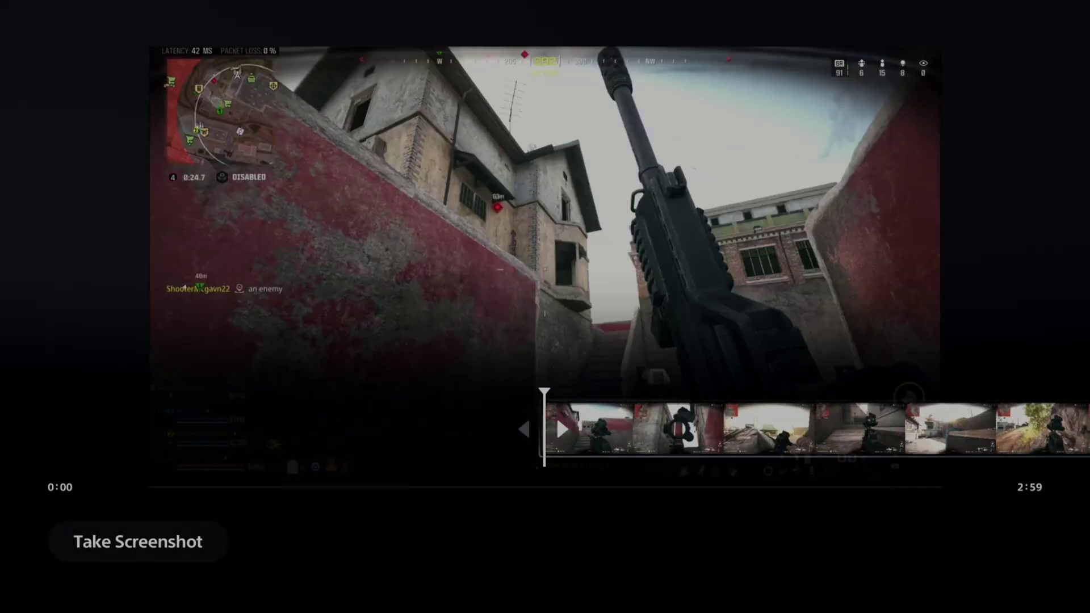
# Set the scope-view frame at 1:58, with the "CIRCLE CLOSING NOW!" banner, as the cover image
pyautogui.press('Right')
pyautogui.press('Right')
pyautogui.press('Right')
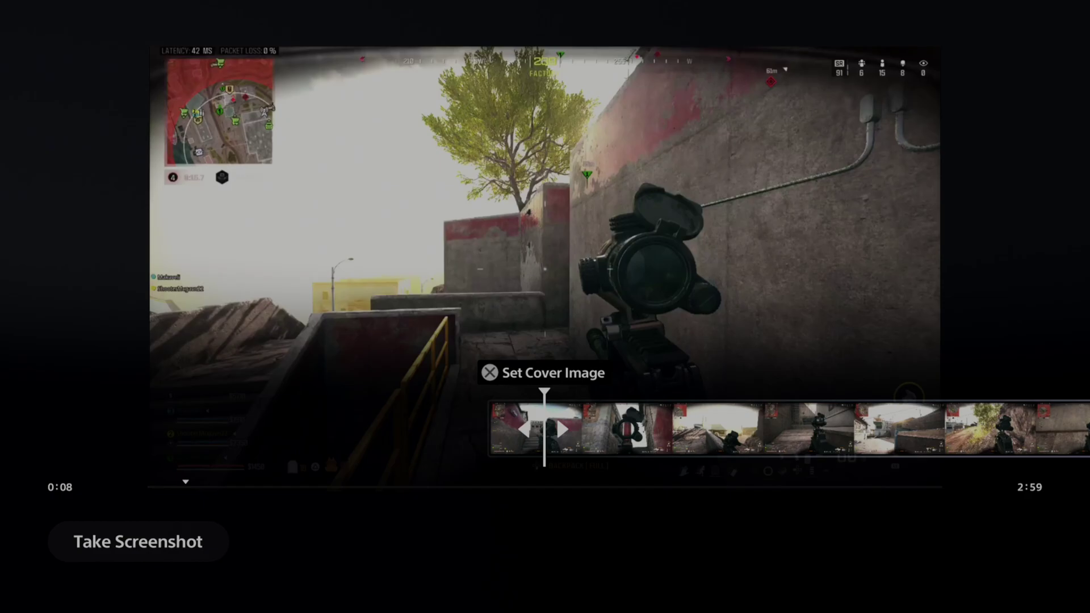
pyautogui.press('Right')
pyautogui.press('Right')
pyautogui.press('Right')
pyautogui.press('Right')
pyautogui.press('Right')
pyautogui.press('Right')
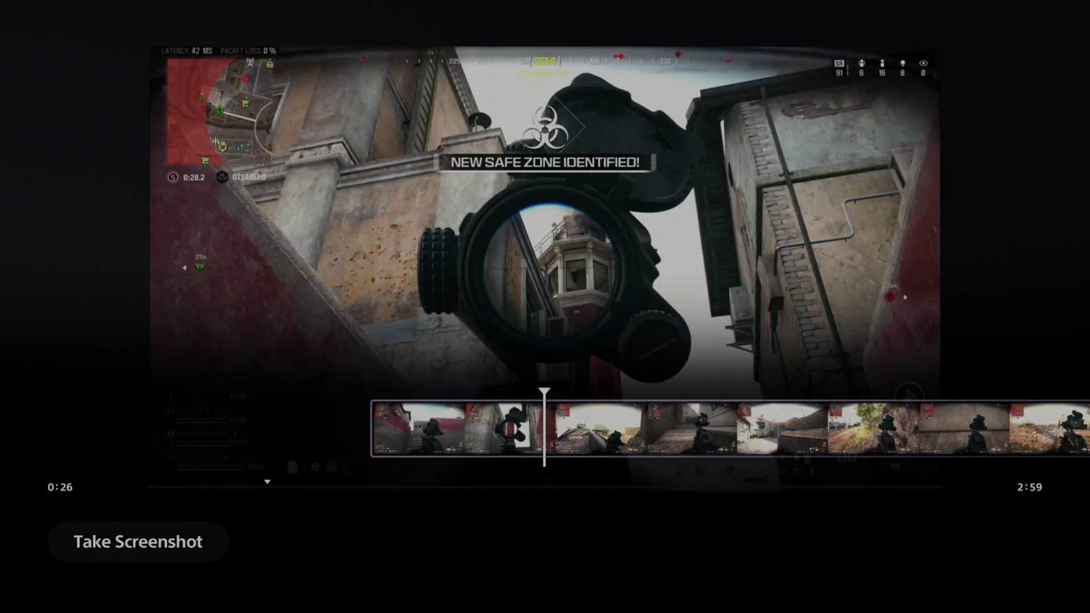
pyautogui.press('Right')
pyautogui.press('Right')
pyautogui.press('Right')
pyautogui.press('Right')
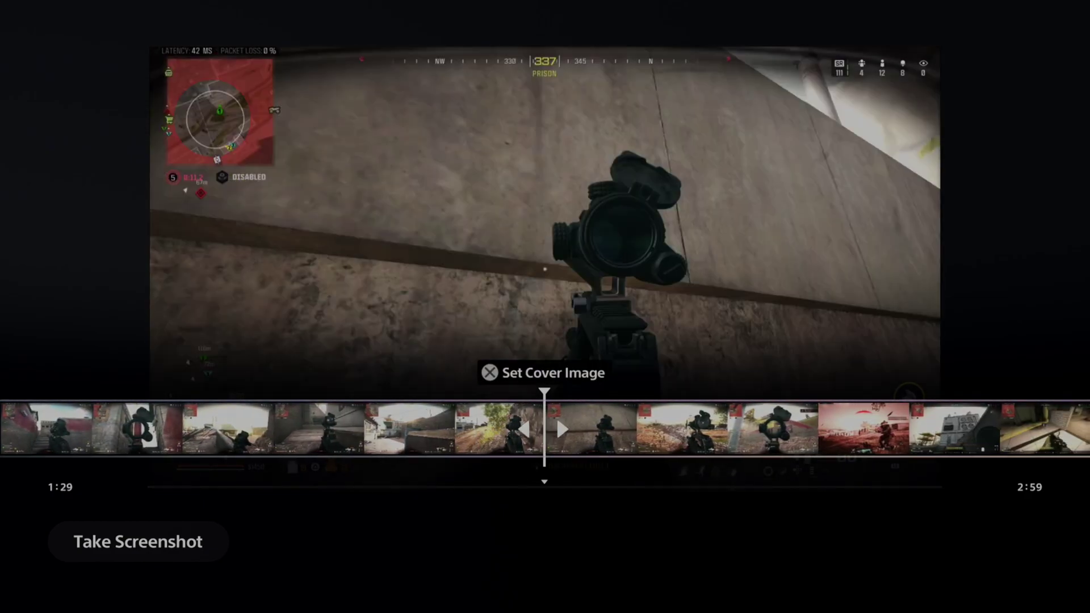
pyautogui.press('Right')
pyautogui.press('Right')
pyautogui.press('Right')
pyautogui.press('Right')
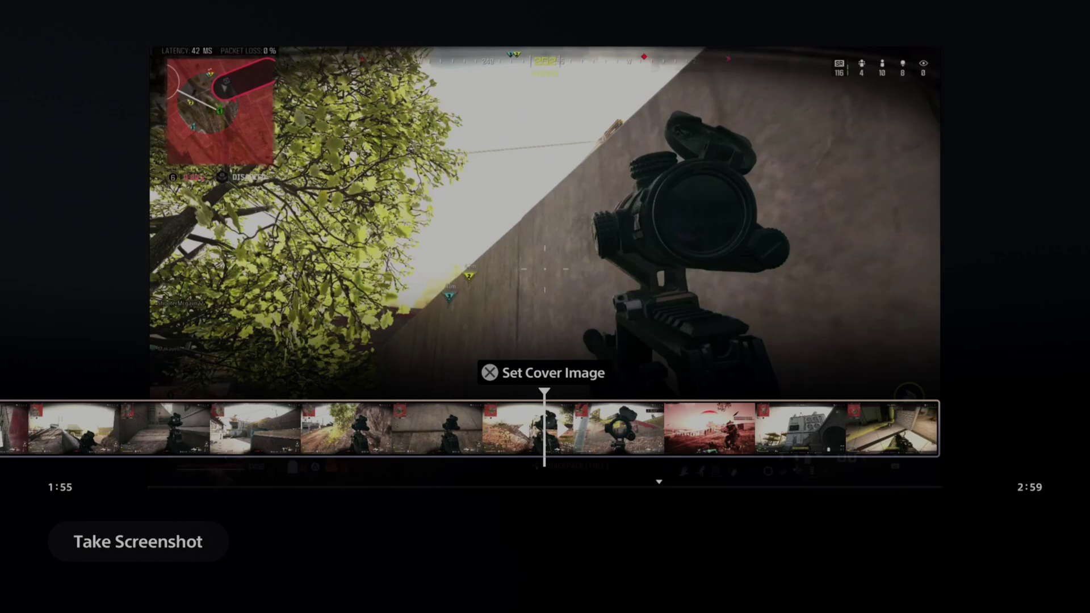
pyautogui.press('Right')
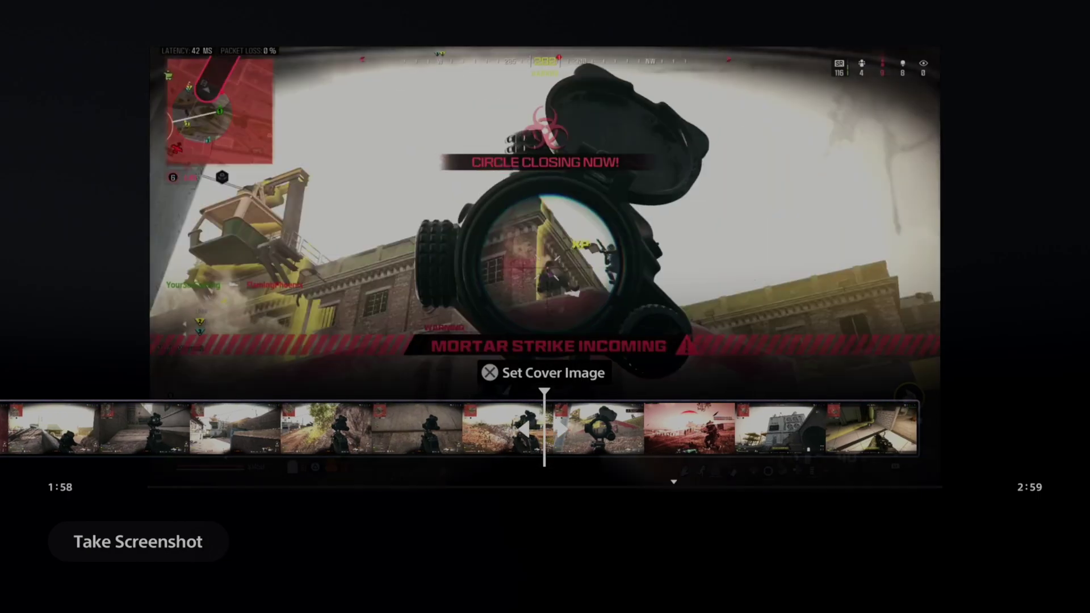
pyautogui.press('Left')
pyautogui.press('Right')
pyautogui.press('Right')
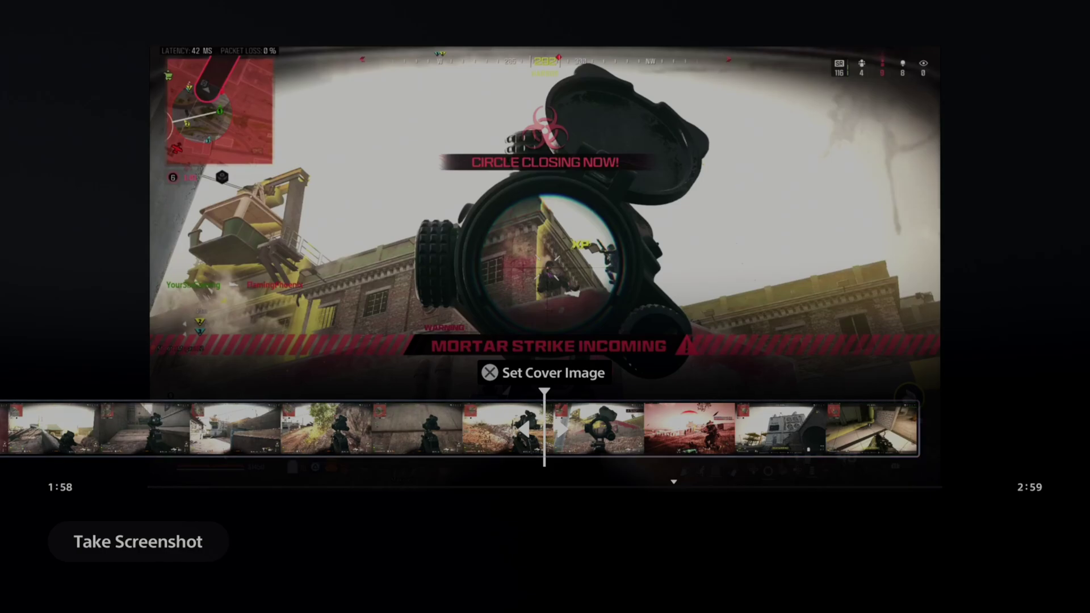
pyautogui.press('Return')
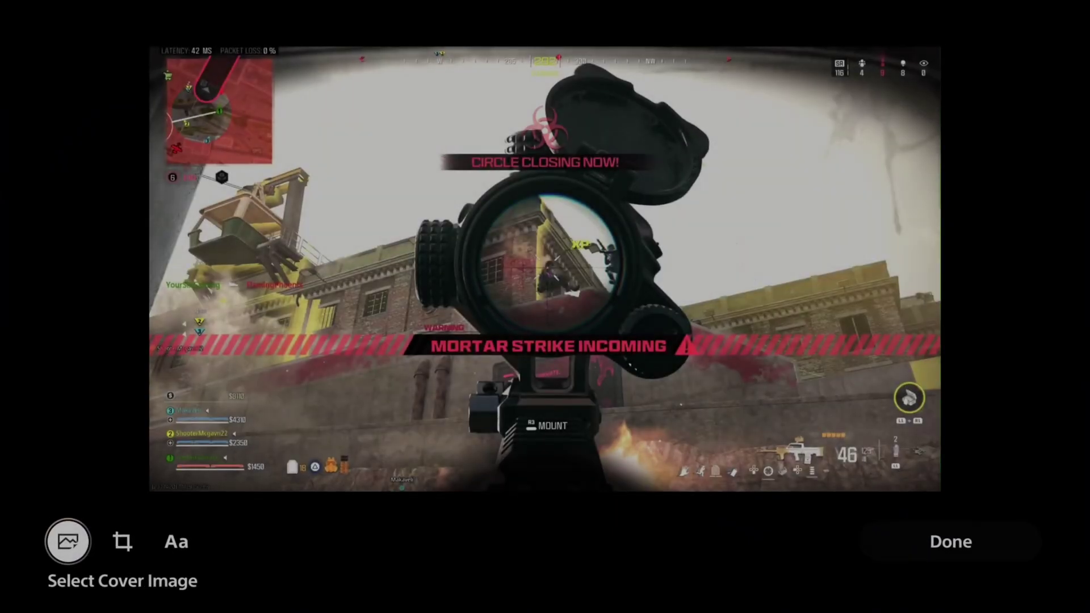
# Crop the cover image by zooming in slightly on the rifle scope
pyautogui.press('Right')
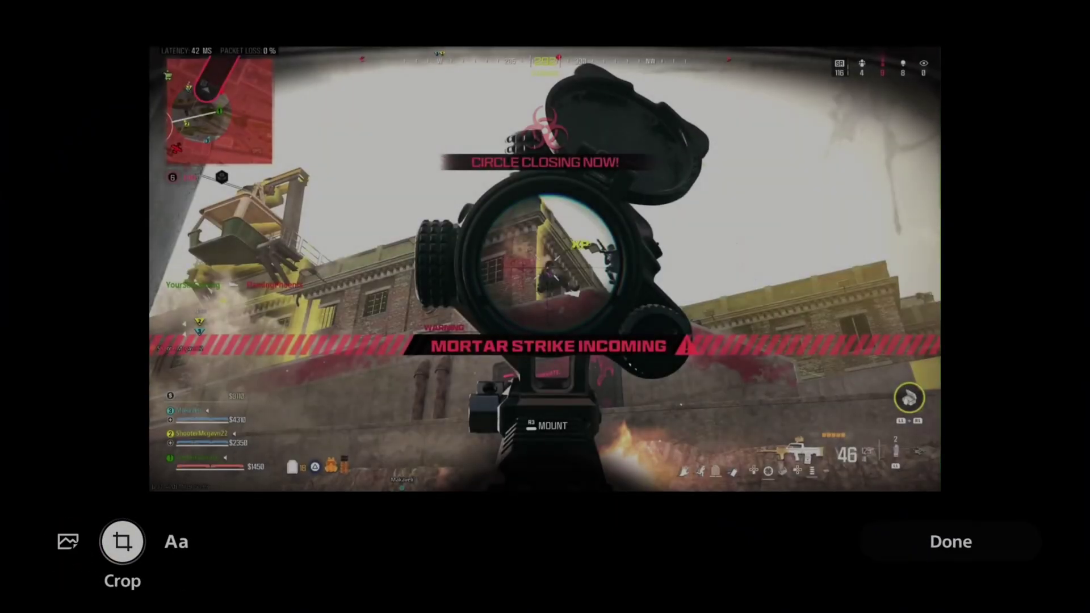
pyautogui.press('Return')
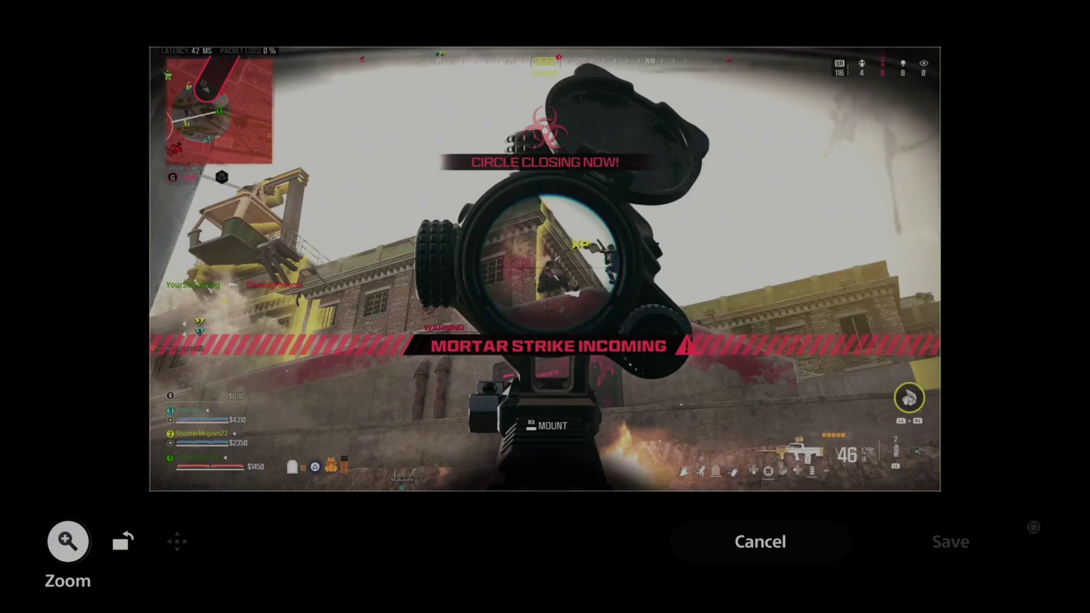
pyautogui.press('Return')
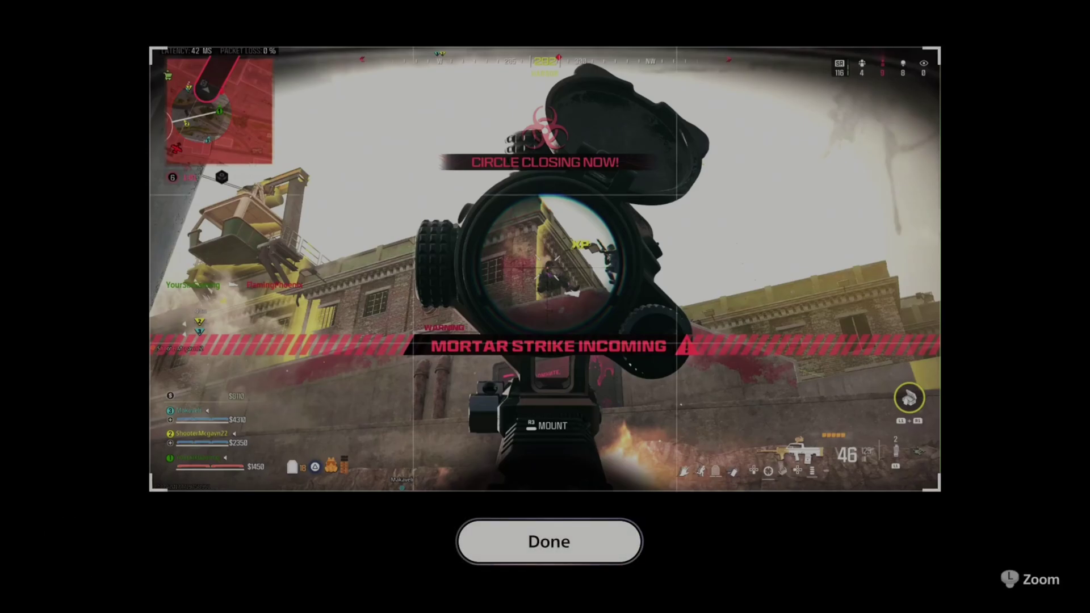
pyautogui.scroll(5, 545, 269)
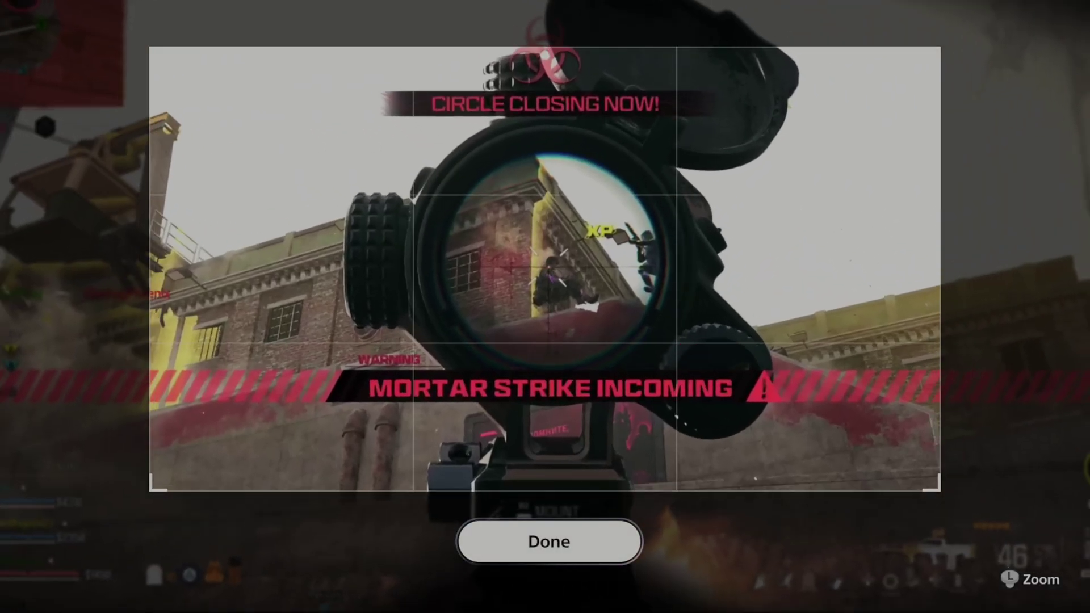
pyautogui.scroll(-5, 546, 269)
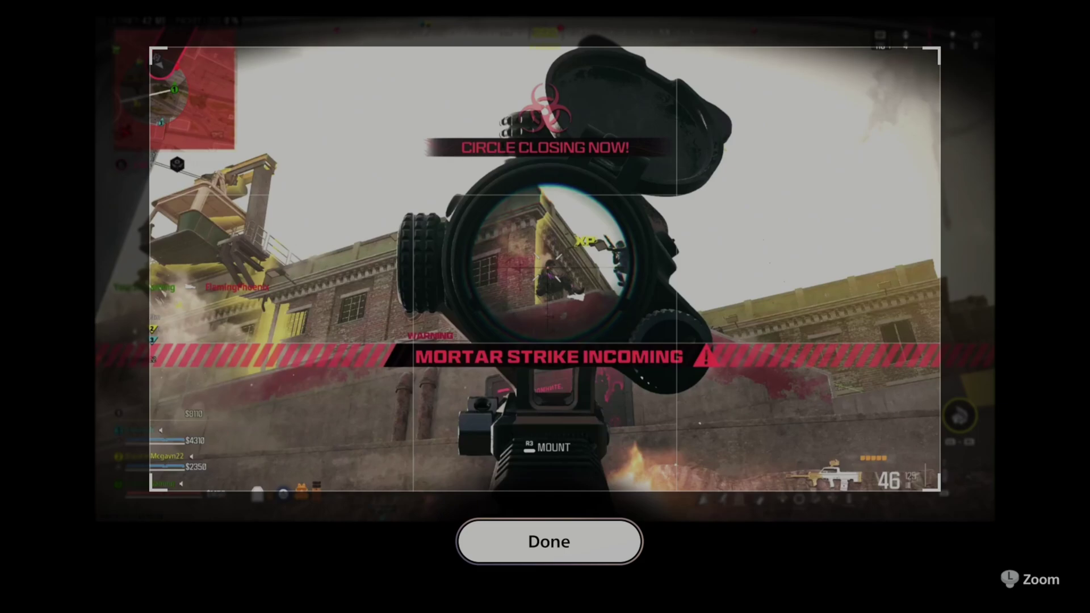
pyautogui.scroll(1, 545, 269)
pyautogui.press('Return')
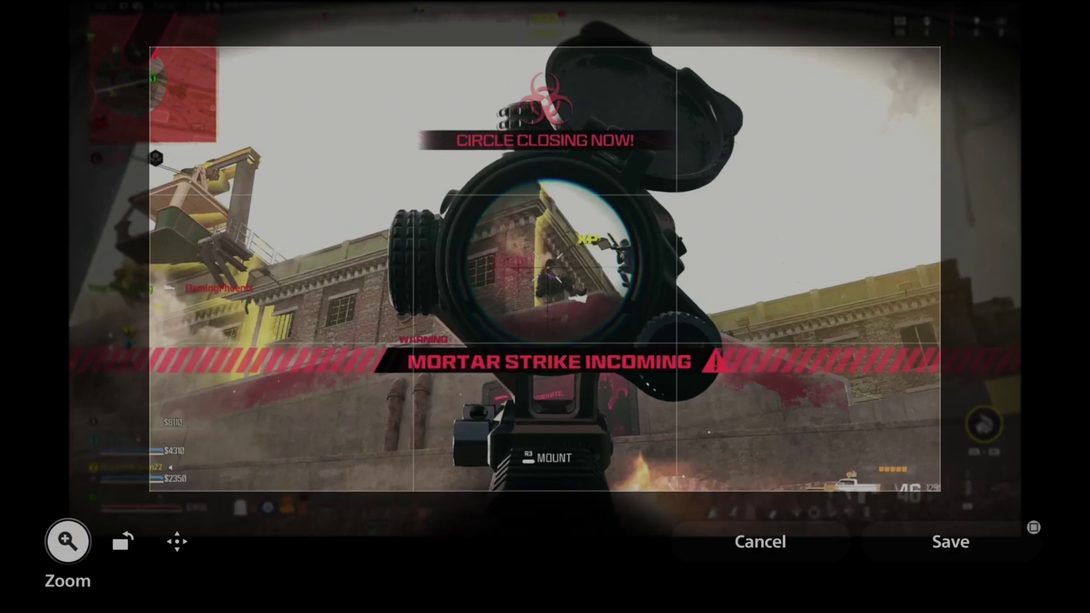
# Reposition the zoomed cover image toward the lower right within the crop frame
pyautogui.press('Right')
pyautogui.press('Right')
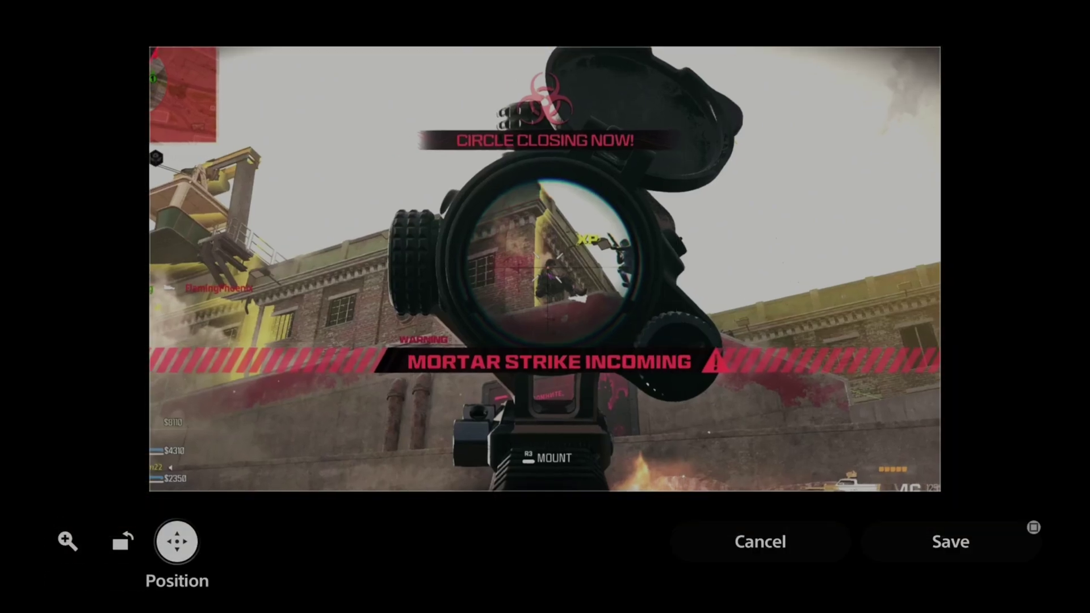
pyautogui.press('Return')
pyautogui.press('Right')
pyautogui.press('Right')
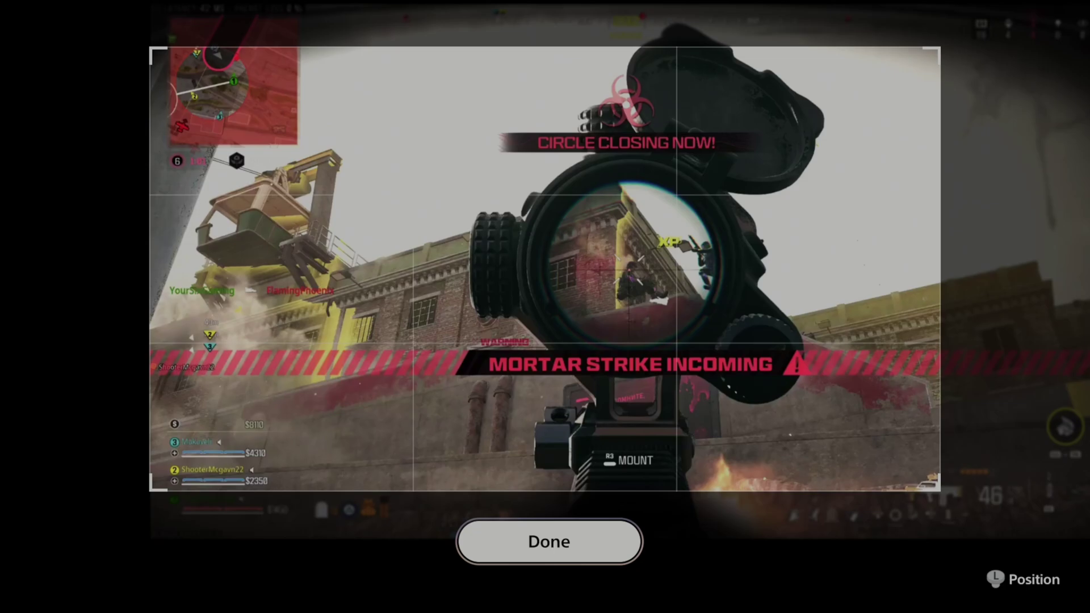
pyautogui.press('Down')
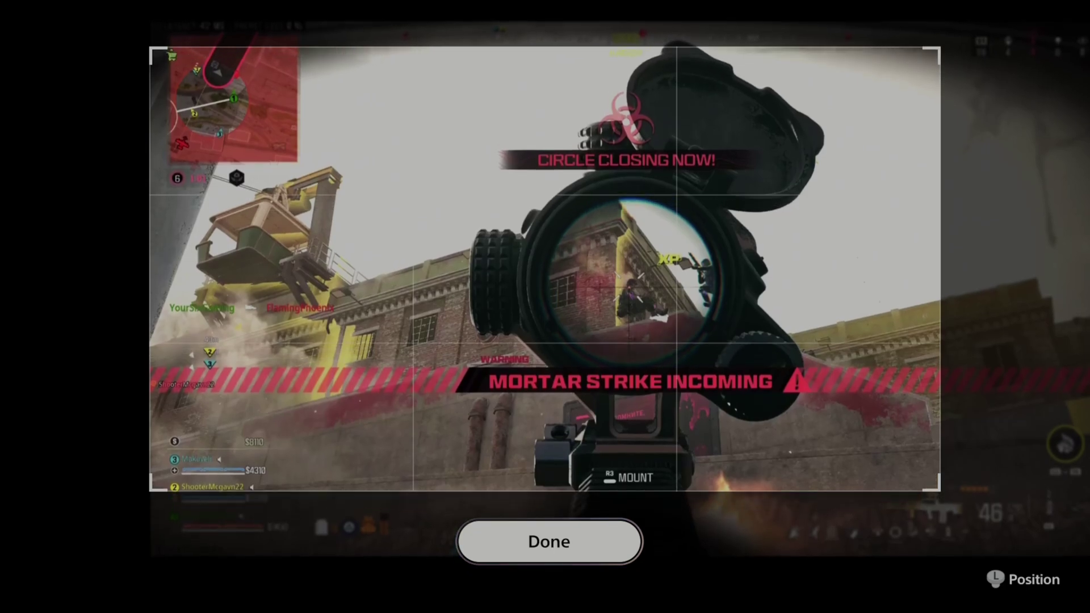
pyautogui.press('Return')
# Try rotating the cover image in both directions, as far as -15°, within the crop frame
pyautogui.press('Left')
pyautogui.press('Return')
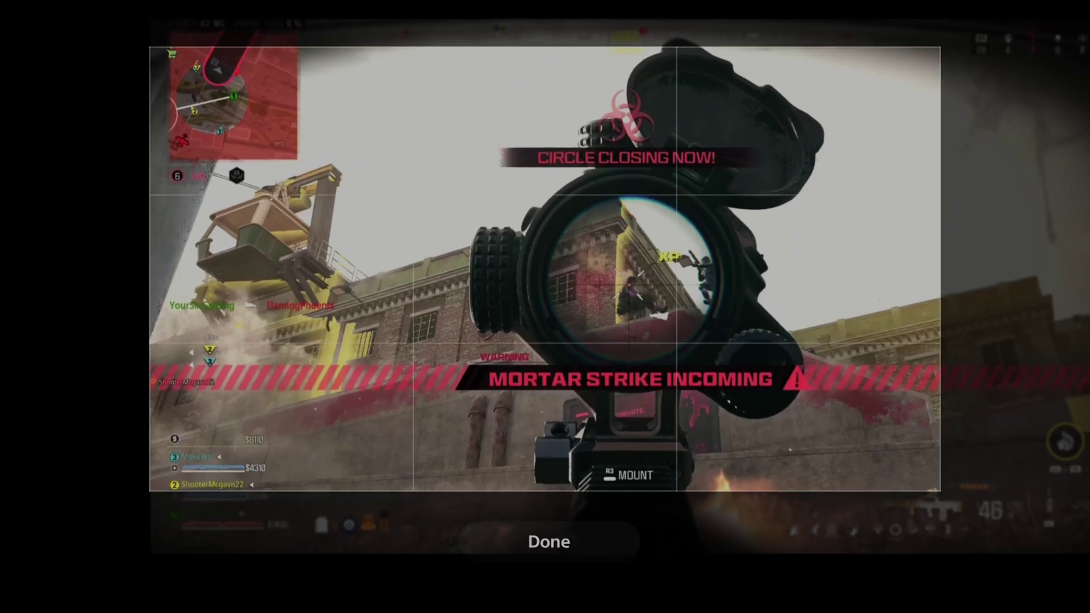
pyautogui.press('Down')
pyautogui.press('Down')
pyautogui.press('Up')
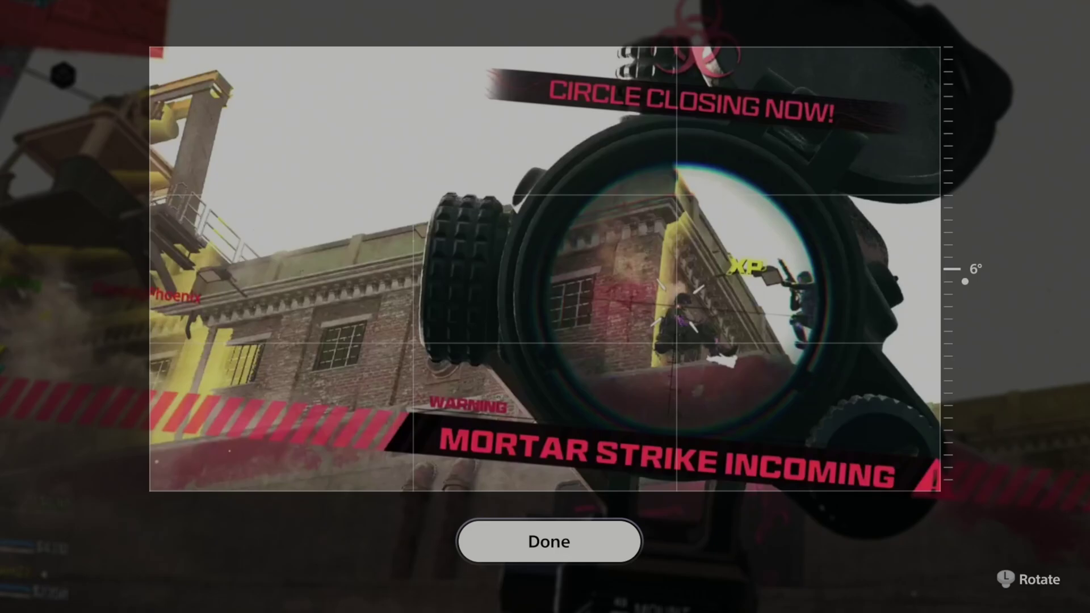
pyautogui.press('Down')
pyautogui.press('Up')
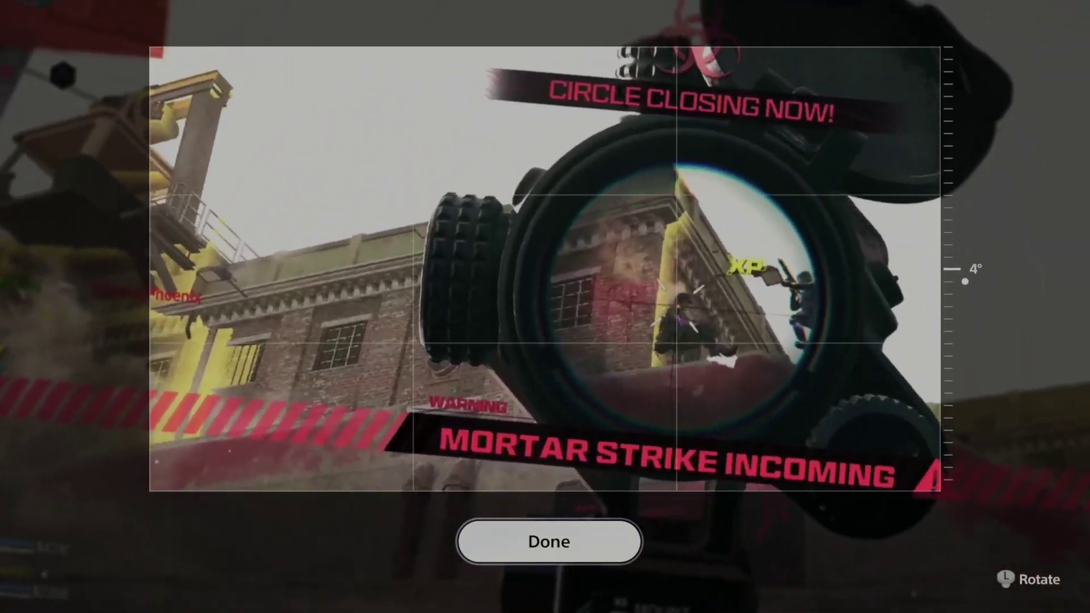
pyautogui.press('Down')
pyautogui.press('Up')
pyautogui.press('Down')
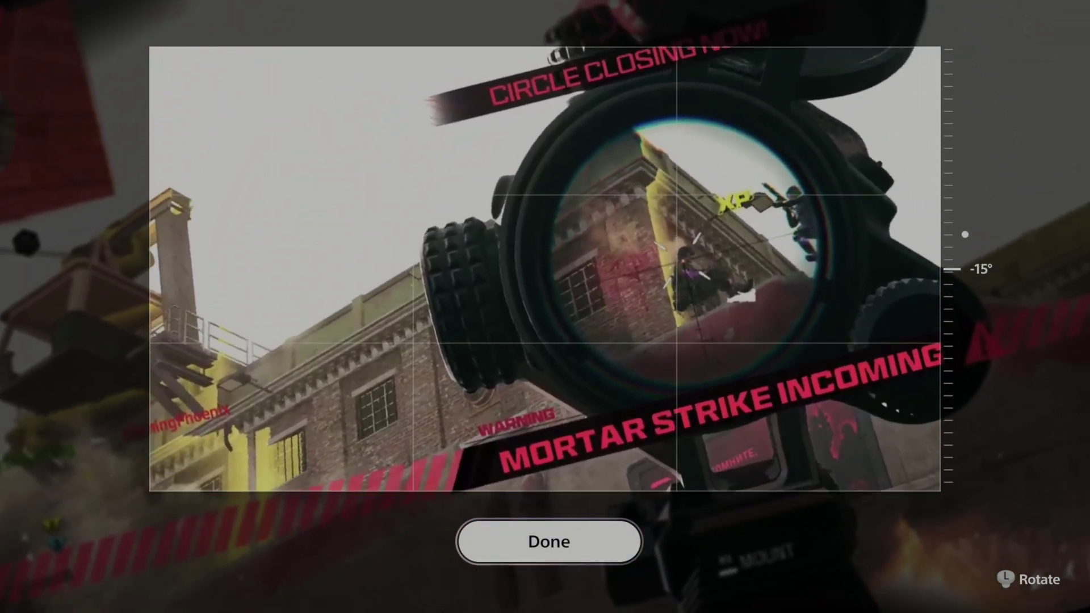
pyautogui.press('Return')
pyautogui.press('Right')
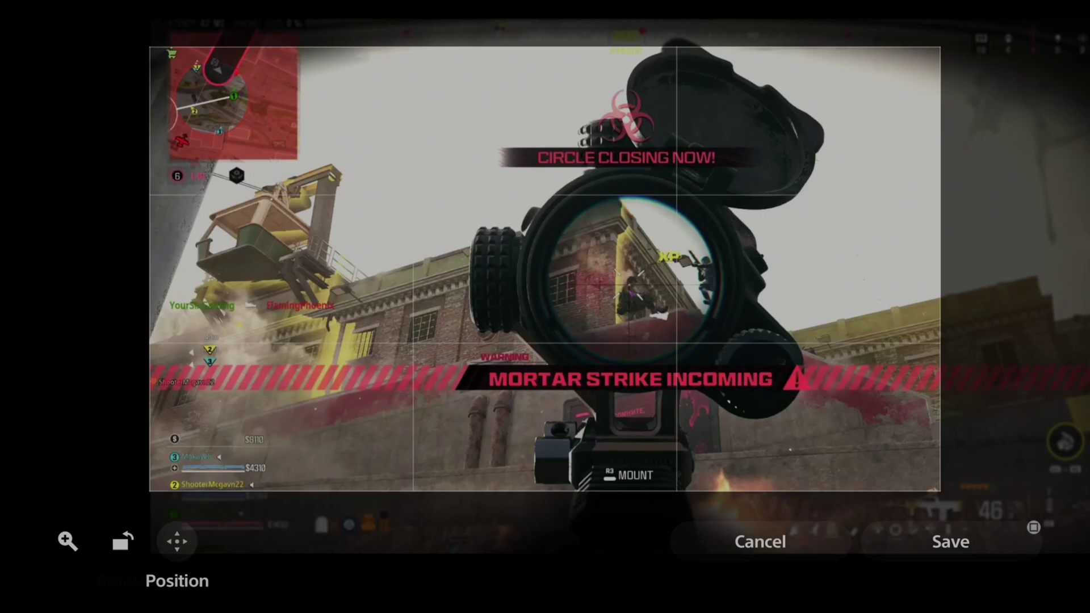
# Discard the pending crop changes and return to the cover image editing options
pyautogui.press('Left')
pyautogui.press('Left')
pyautogui.press('Right')
pyautogui.press('Right')
pyautogui.press('Right')
pyautogui.press('Left')
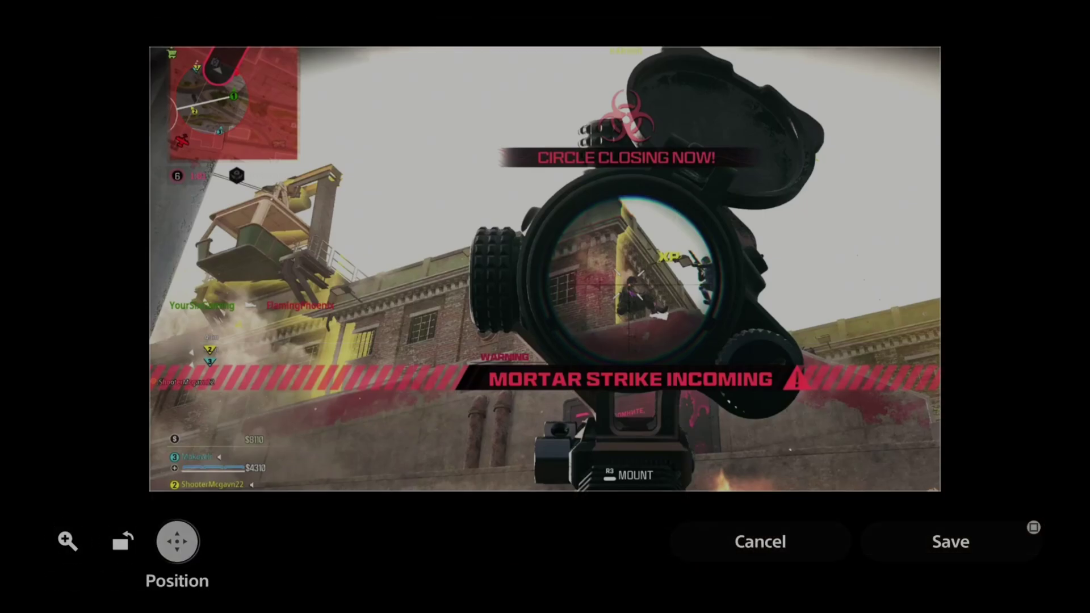
pyautogui.press('Escape')
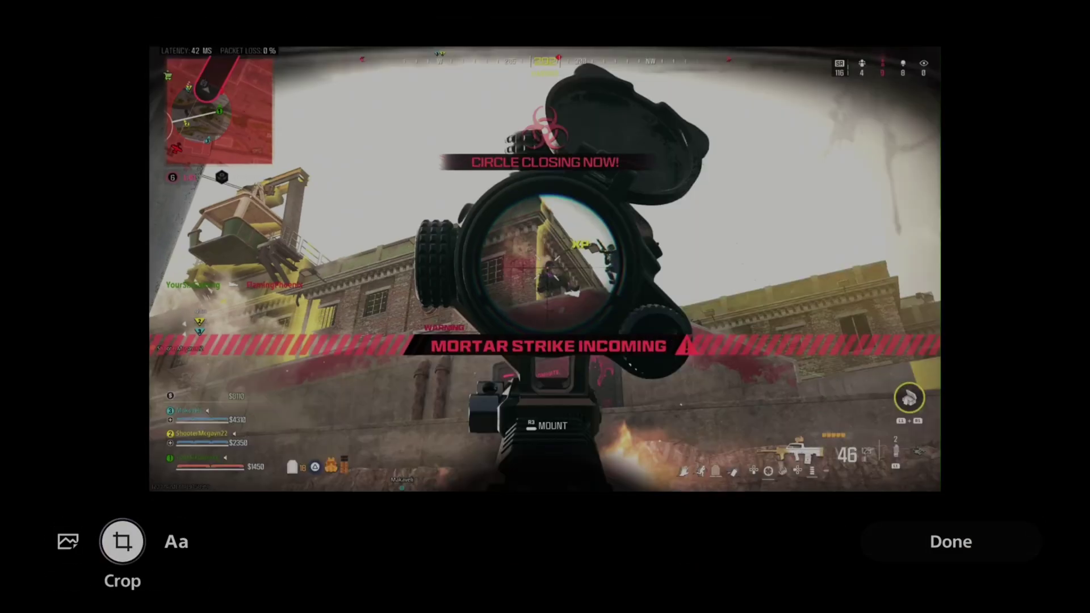
# Reopen cropping for the cover image and zoom in slightly on the rifle scope
pyautogui.press('Right')
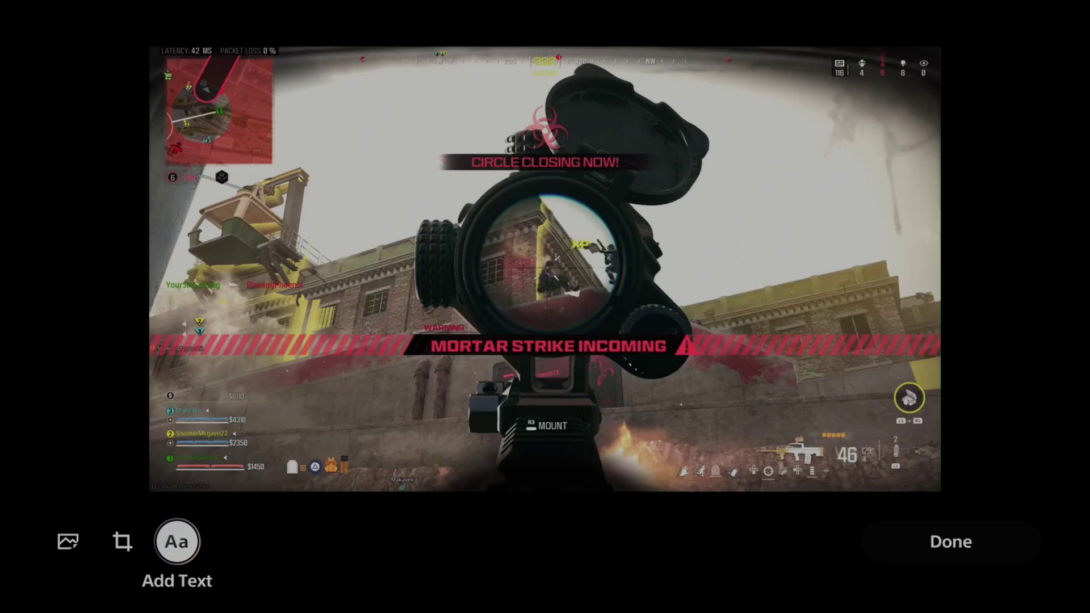
pyautogui.press('Left')
pyautogui.press('Return')
pyautogui.press('Return')
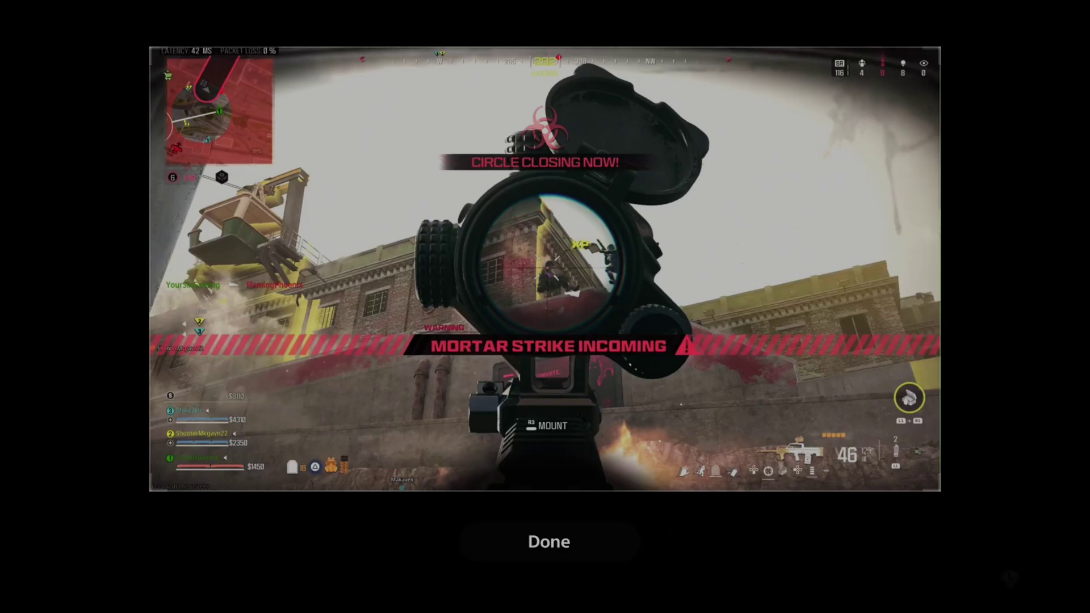
pyautogui.press('Up')
pyautogui.press('Down')
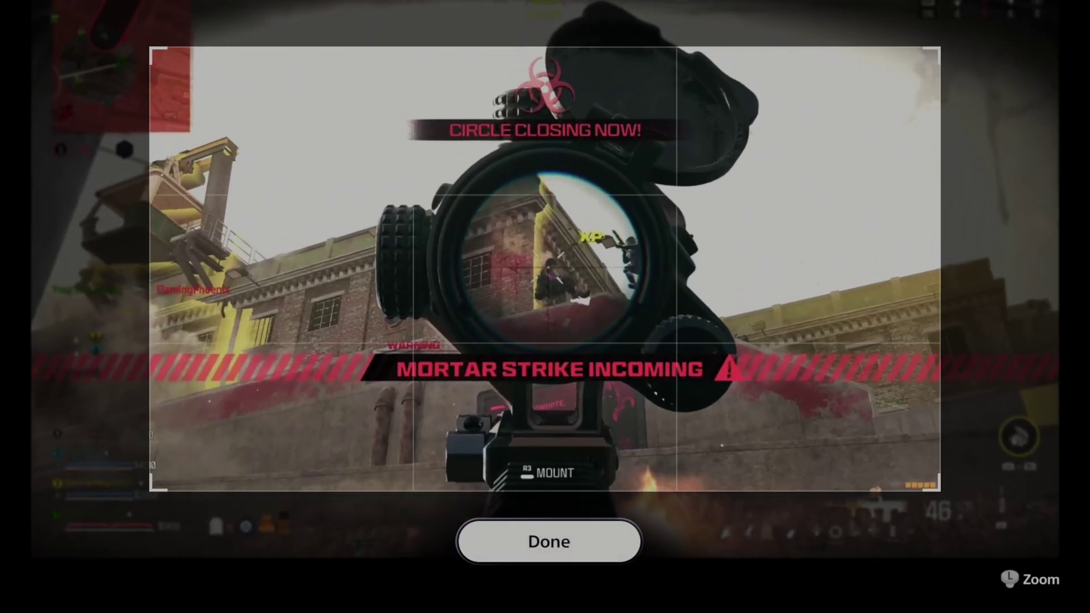
pyautogui.press('Return')
# Shift the zoomed image toward the lower right within the crop frame and save the crop
pyautogui.press('Right')
pyautogui.press('Right')
pyautogui.press('Return')
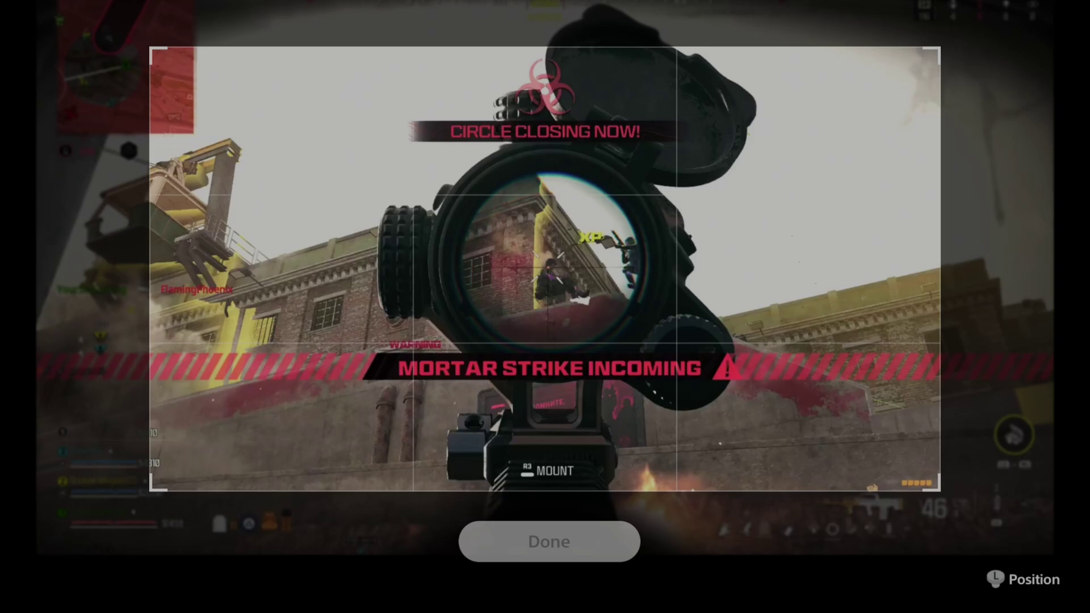
pyautogui.press('Right')
pyautogui.press('Down')
pyautogui.press('Return')
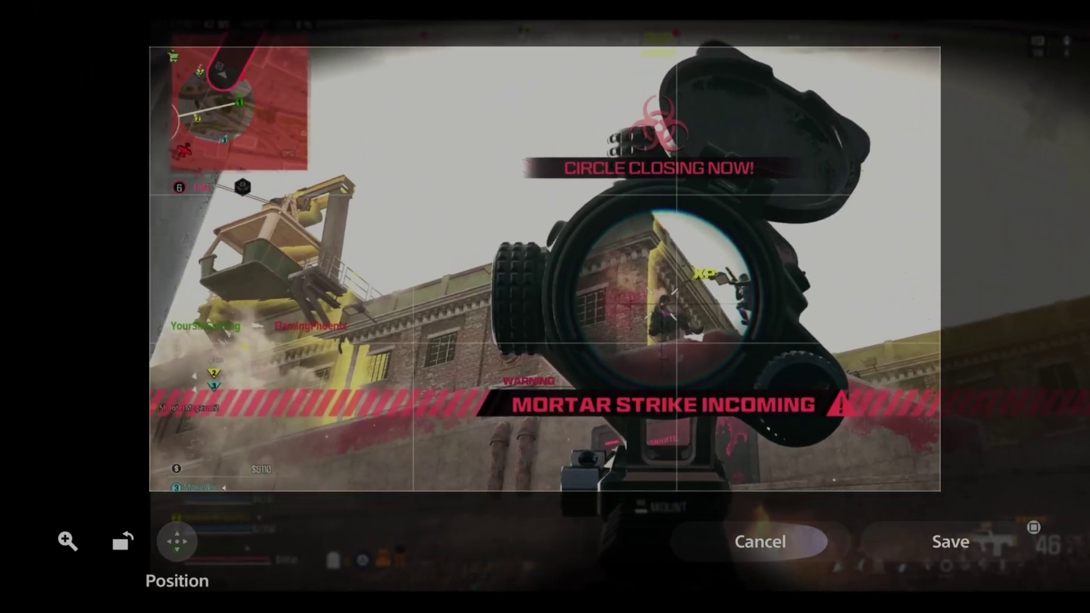
pyautogui.press('Right')
pyautogui.press('Return')
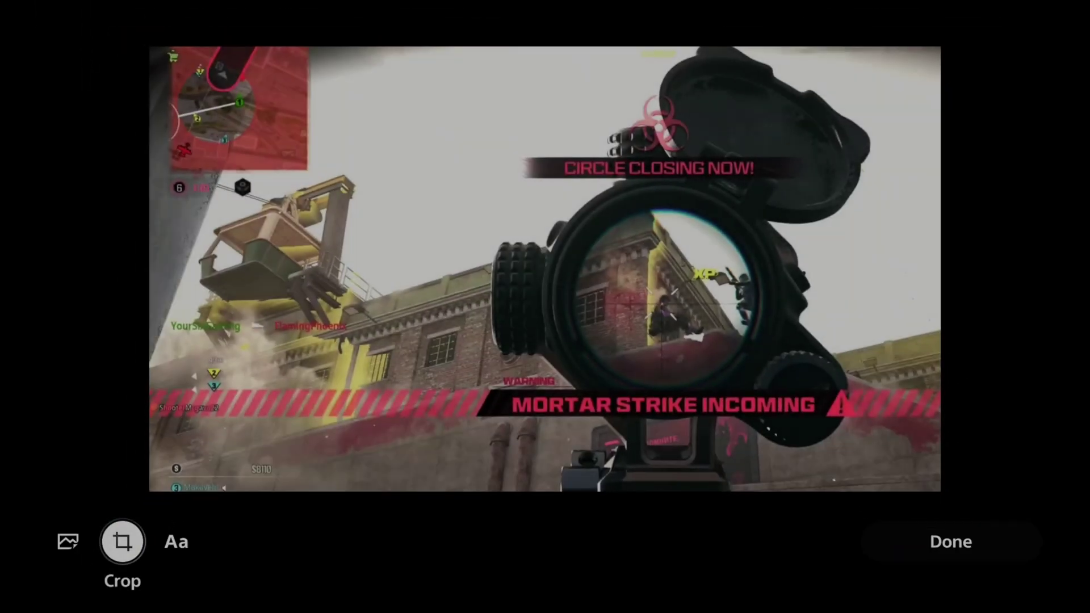
# Add the text "Make" to the cropped cover image
pyautogui.press('Right')
pyautogui.press('Return')
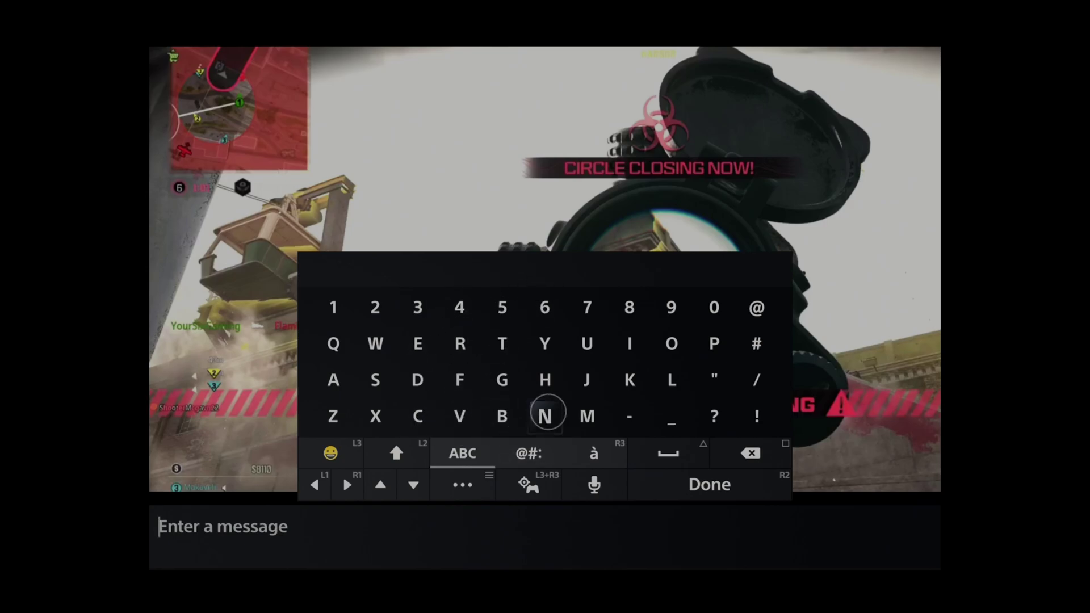
pyautogui.press('shift')
pyautogui.press('shift')
pyautogui.press('shift')
pyautogui.write('M')
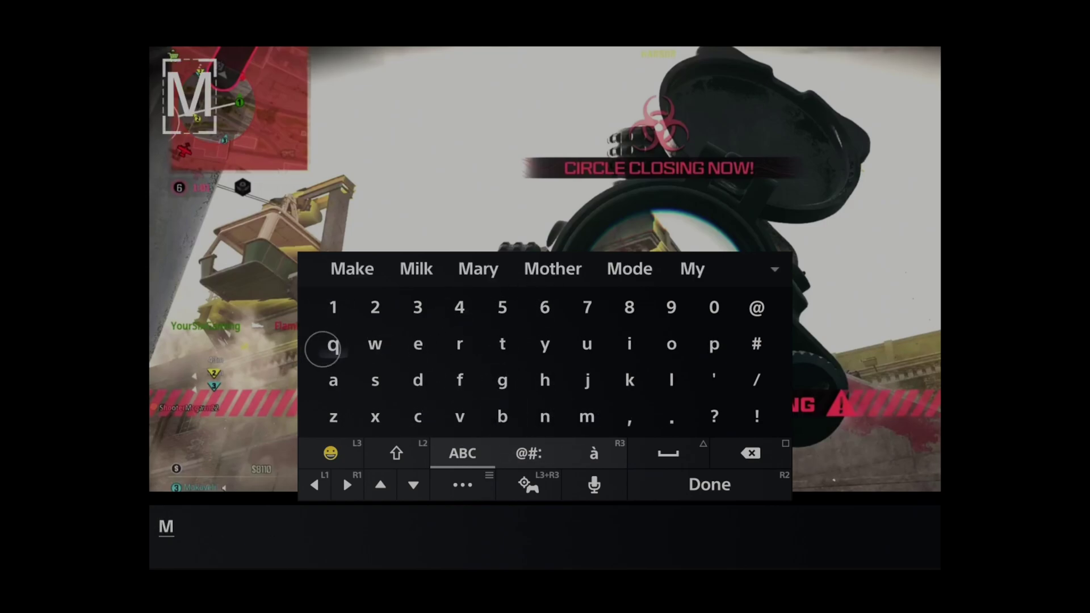
pyautogui.write('ake')
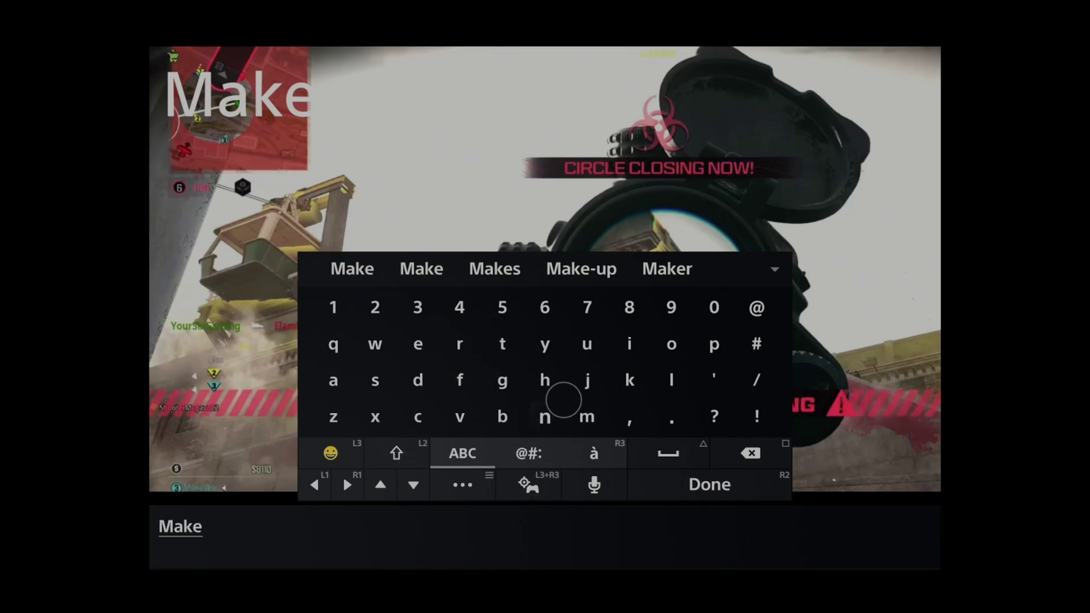
pyautogui.press('Return')
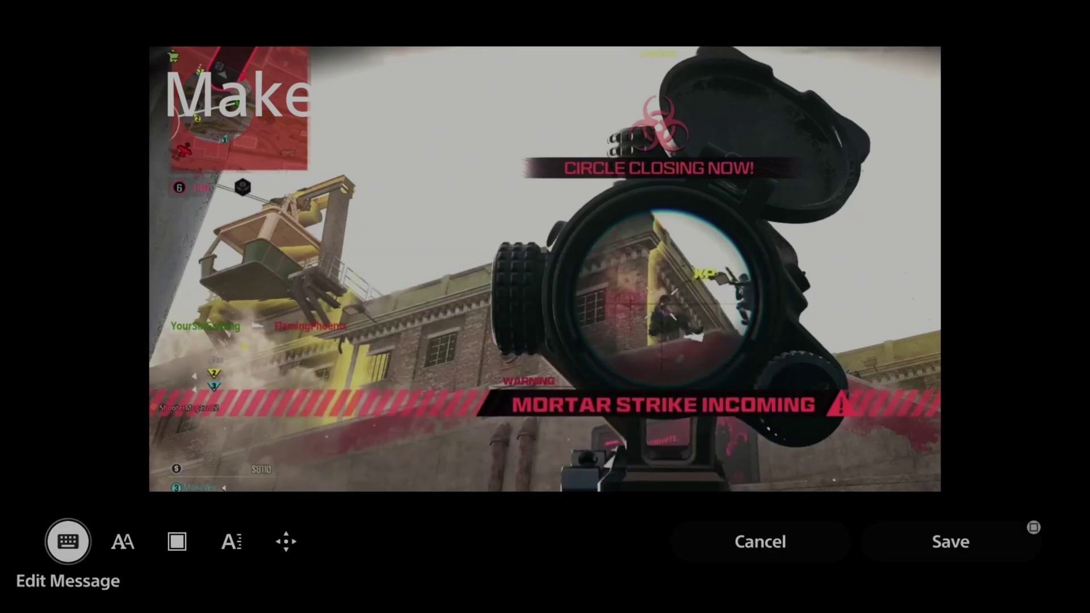
# Change the font of the "Make" text to Strong
pyautogui.press('Right')
pyautogui.press('Right')
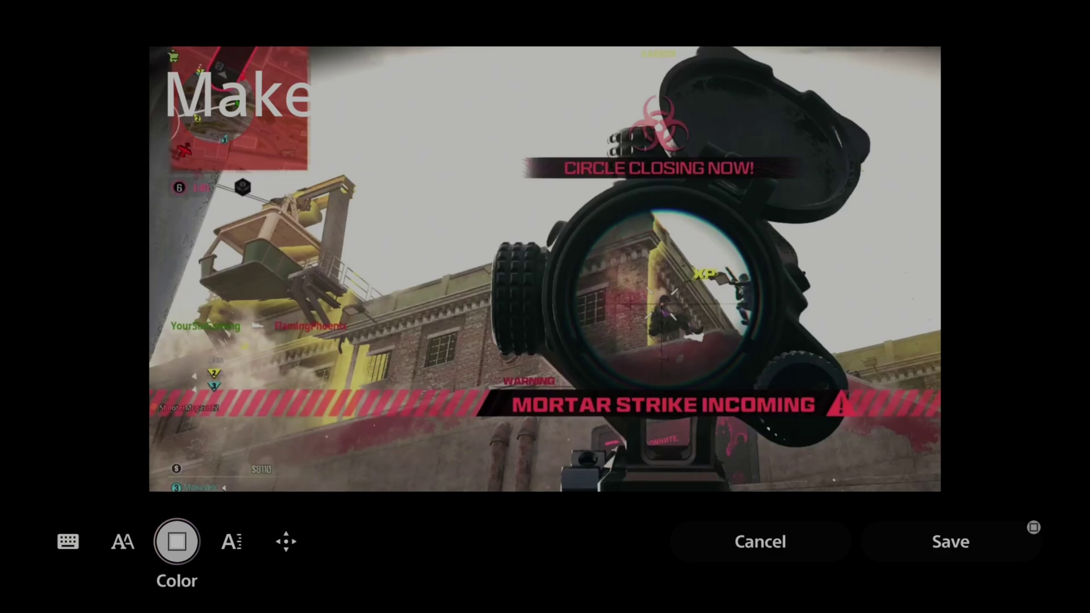
pyautogui.press('Left')
pyautogui.press('Return')
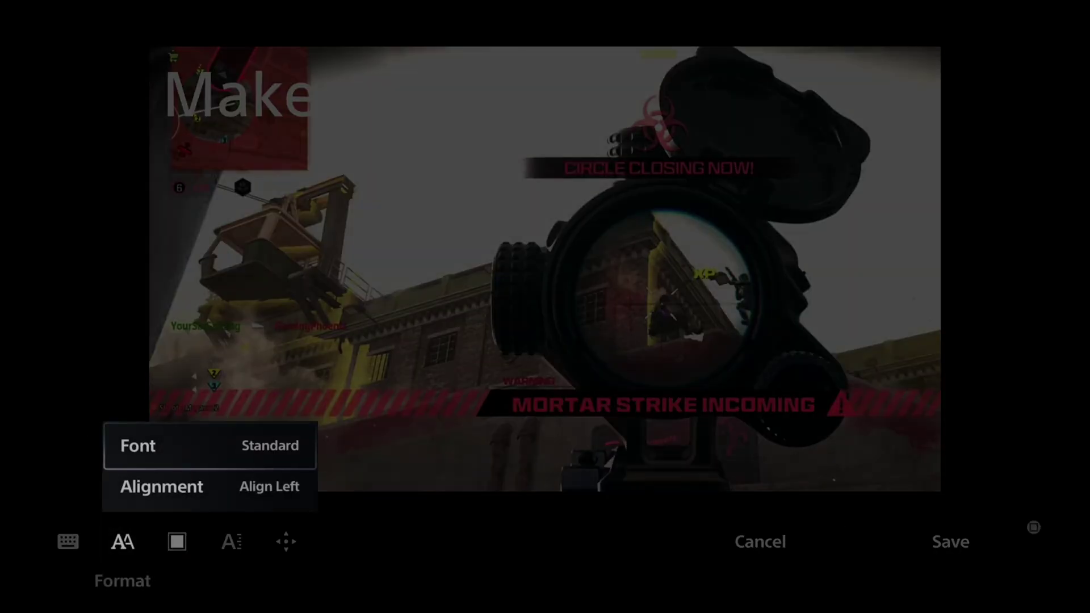
pyautogui.press('Down')
pyautogui.press('Up')
pyautogui.press('Return')
pyautogui.press('Down')
pyautogui.press('Down')
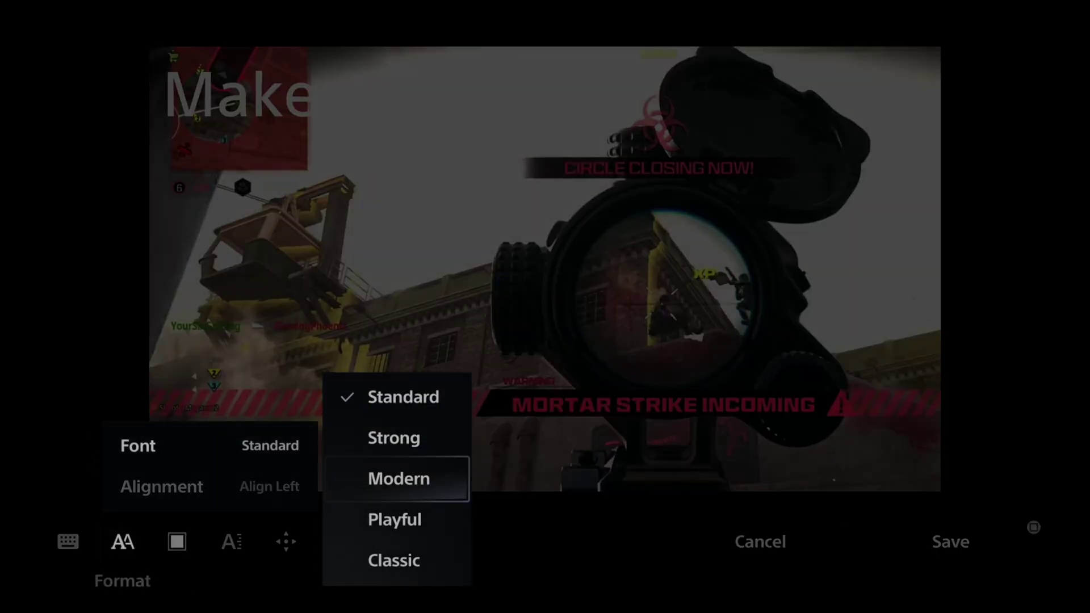
pyautogui.press('Up')
pyautogui.press('Return')
pyautogui.press('Return')
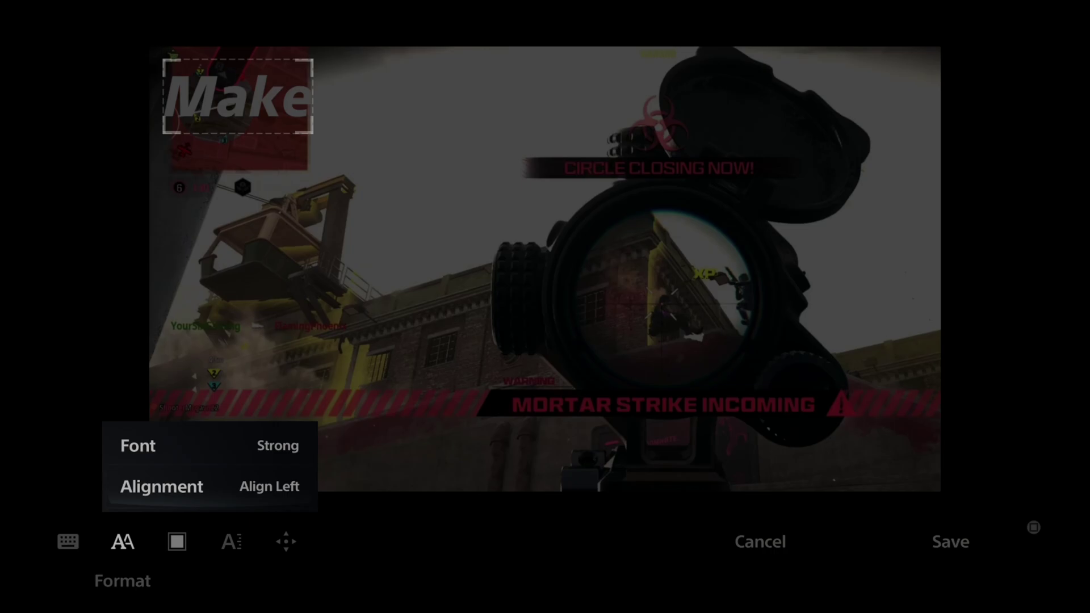
pyautogui.press('Down')
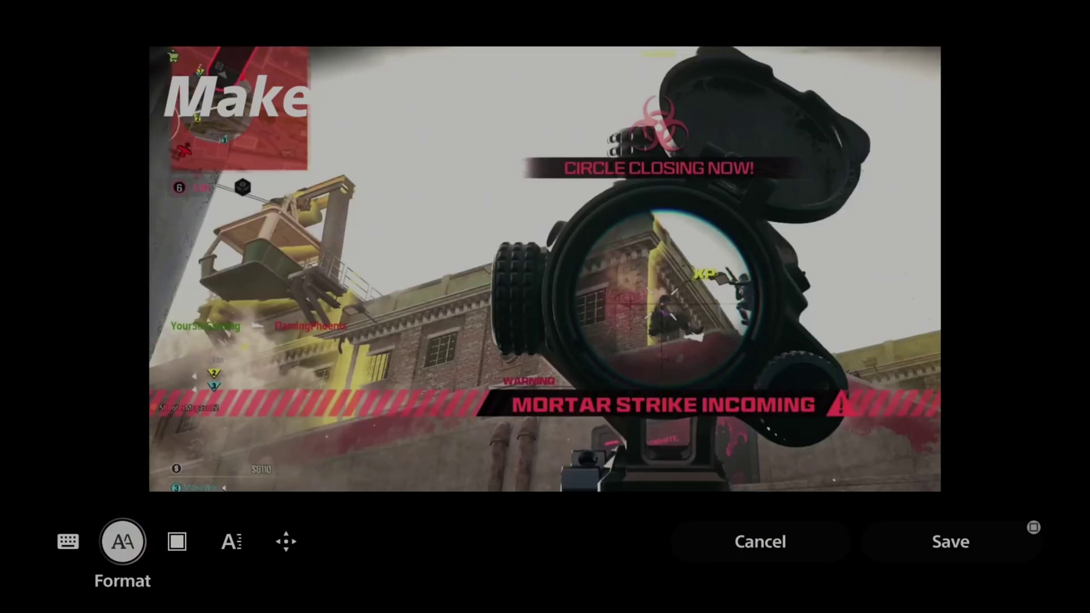
# Scale the "Make" text up to about double its size
pyautogui.press('Right')
pyautogui.press('Return')
pyautogui.press('Escape')
pyautogui.press('Right')
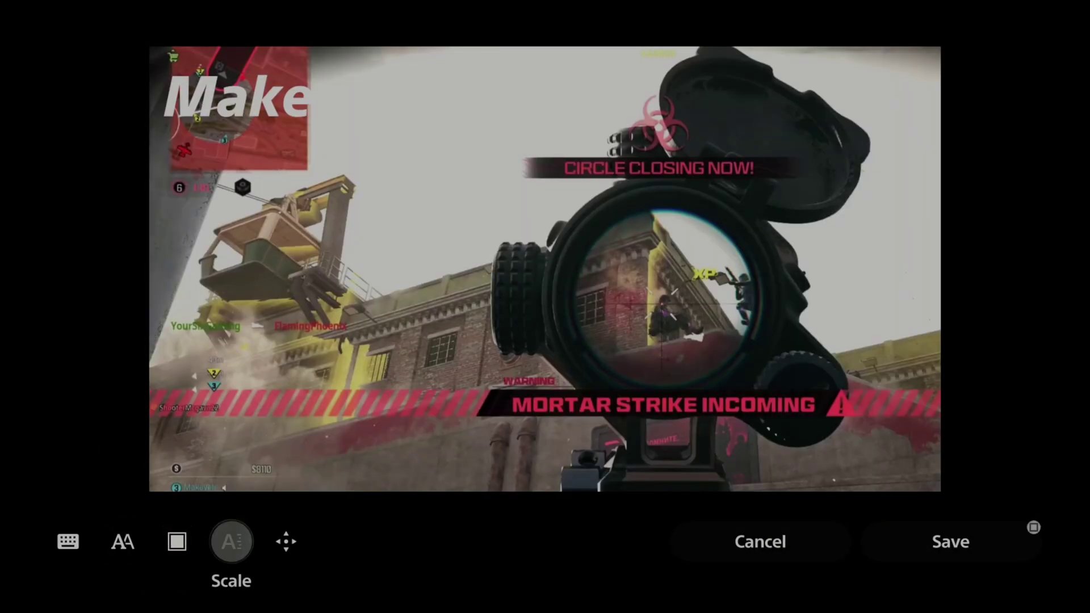
pyautogui.press('Return')
pyautogui.press('Right')
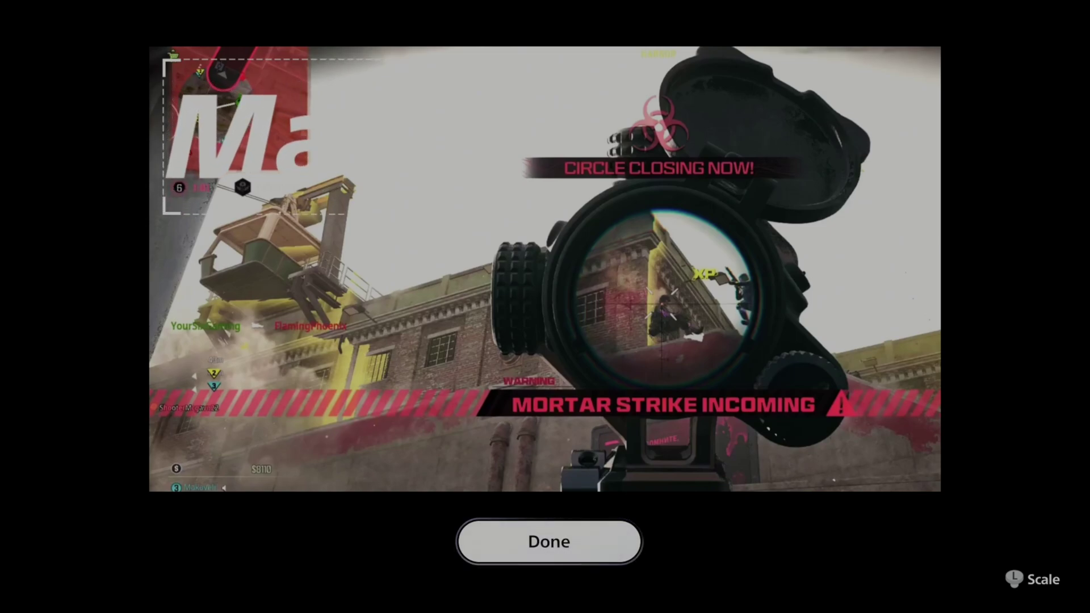
pyautogui.press('Return')
# Move the "Make" text slightly to the right on the cover image
pyautogui.press('Right')
pyautogui.press('Return')
pyautogui.press('Right')
pyautogui.press('Left')
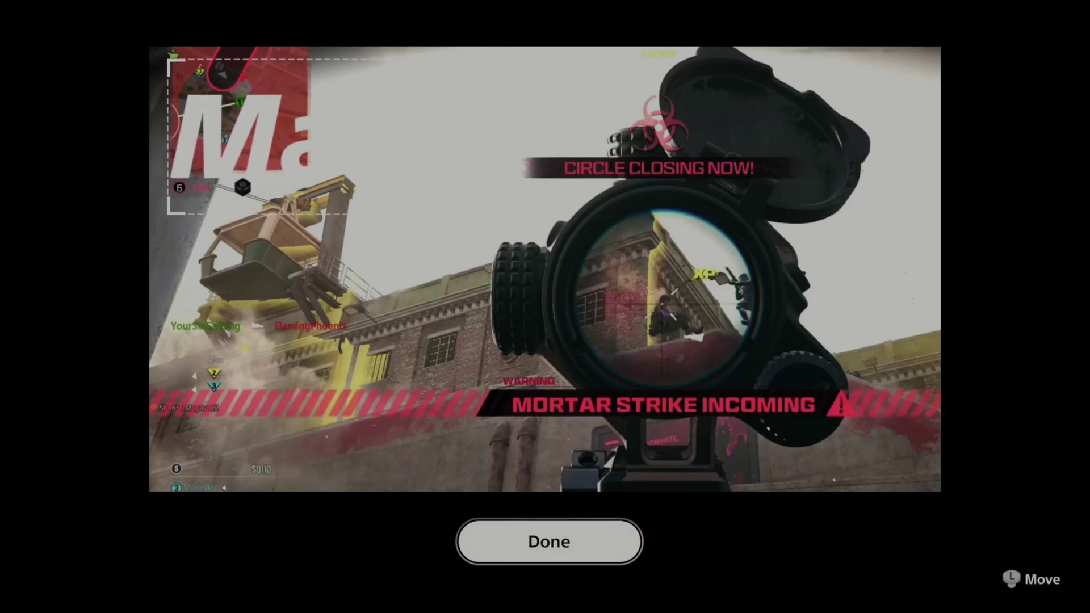
pyautogui.press('Return')
# Set the color of the "Make" text to red
pyautogui.press('Right')
pyautogui.press('Right')
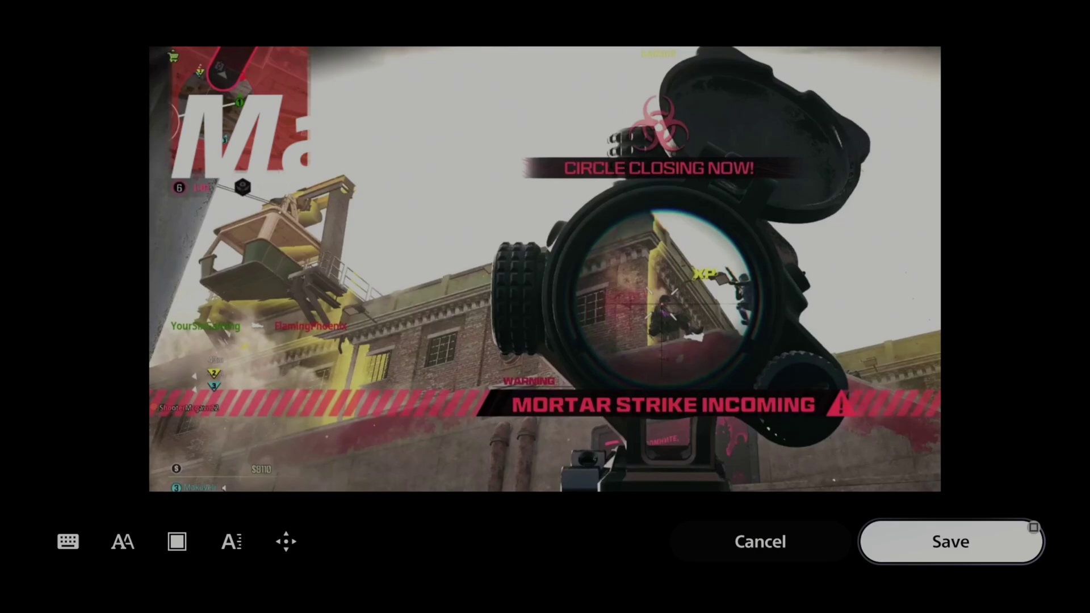
pyautogui.press('Left')
pyautogui.press('Left')
pyautogui.press('Left')
pyautogui.press('Left')
pyautogui.press('Return')
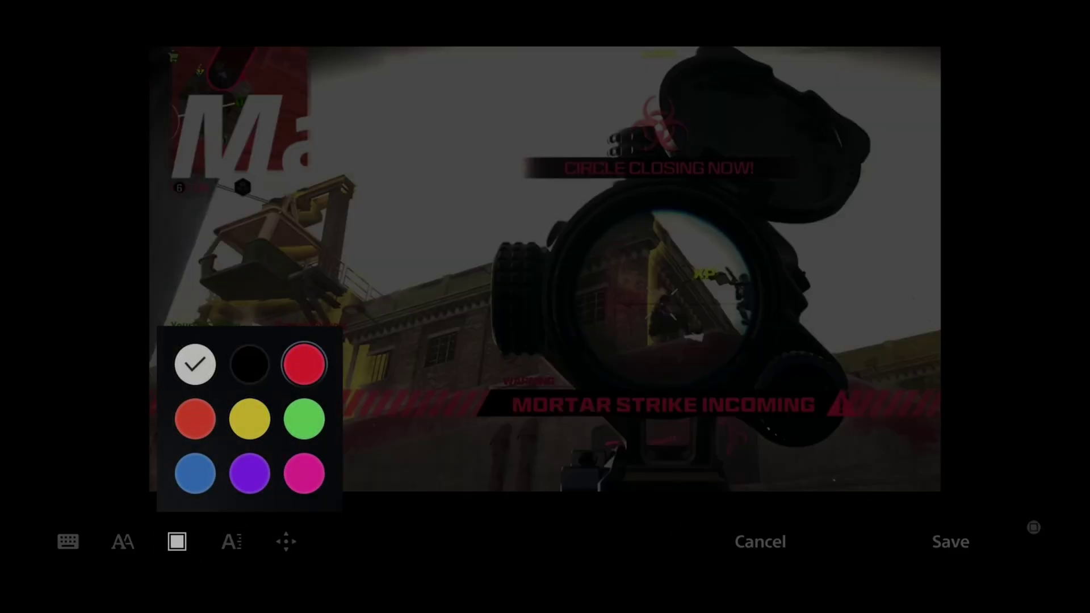
pyautogui.press('Return')
# Try yellow for the "Make" text and restore the red color
pyautogui.press('Return')
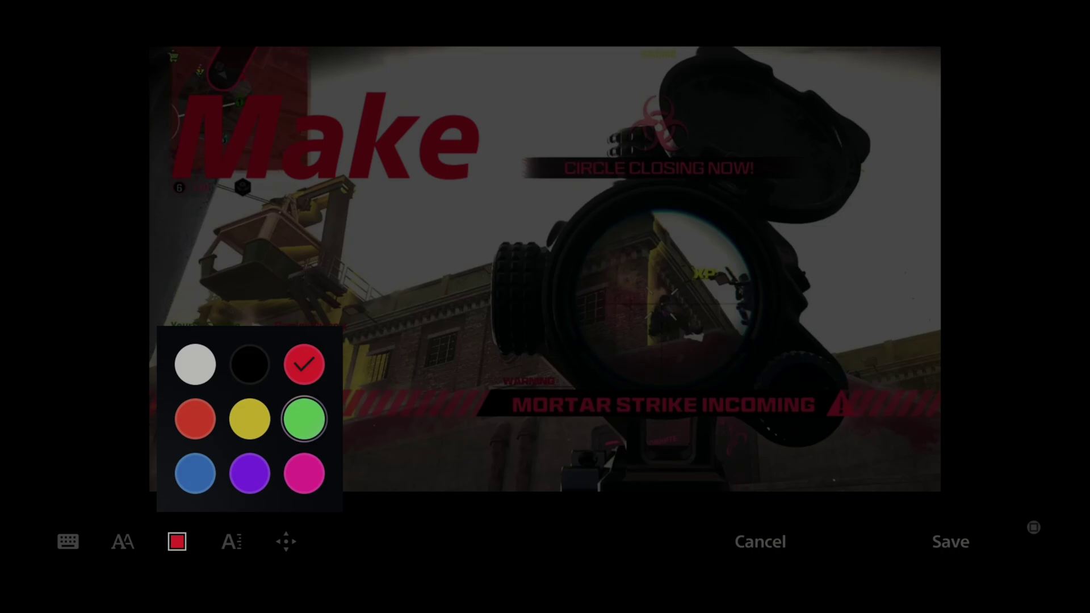
pyautogui.press('Left')
pyautogui.press('Return')
pyautogui.press('Return')
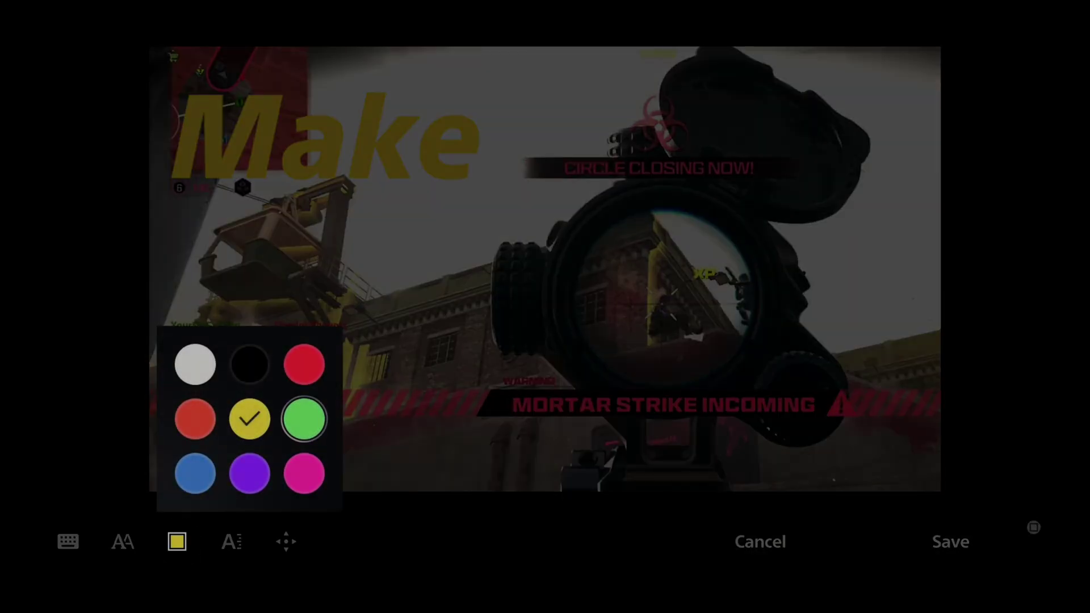
pyautogui.press('Up')
pyautogui.press('Return')
# Save the styled "Make" text onto the cover image
pyautogui.press('Right')
pyautogui.press('Right')
pyautogui.press('Right')
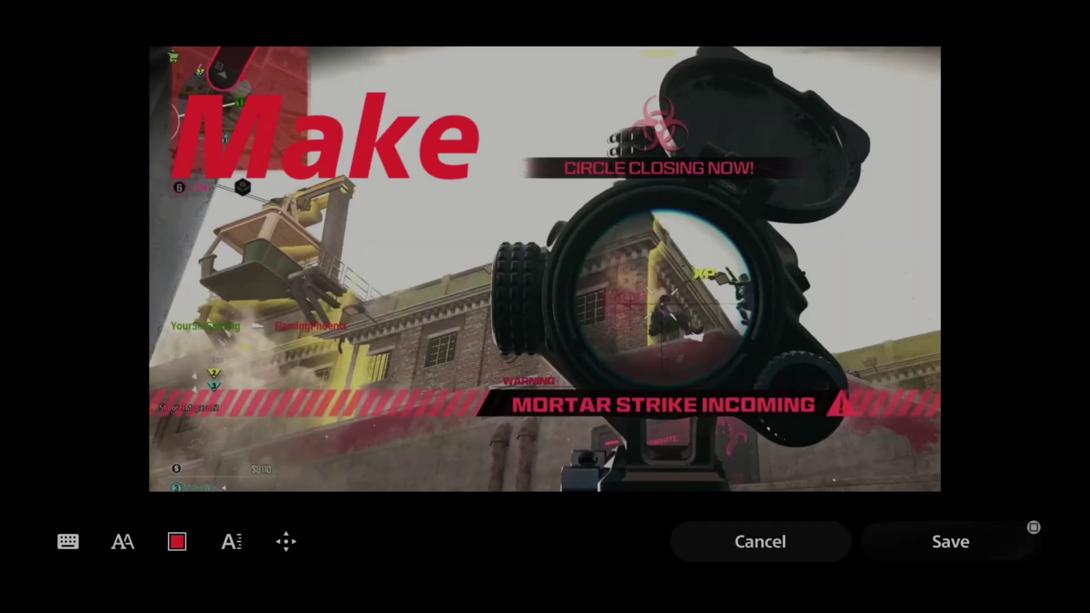
pyautogui.press('Right')
pyautogui.press('Return')
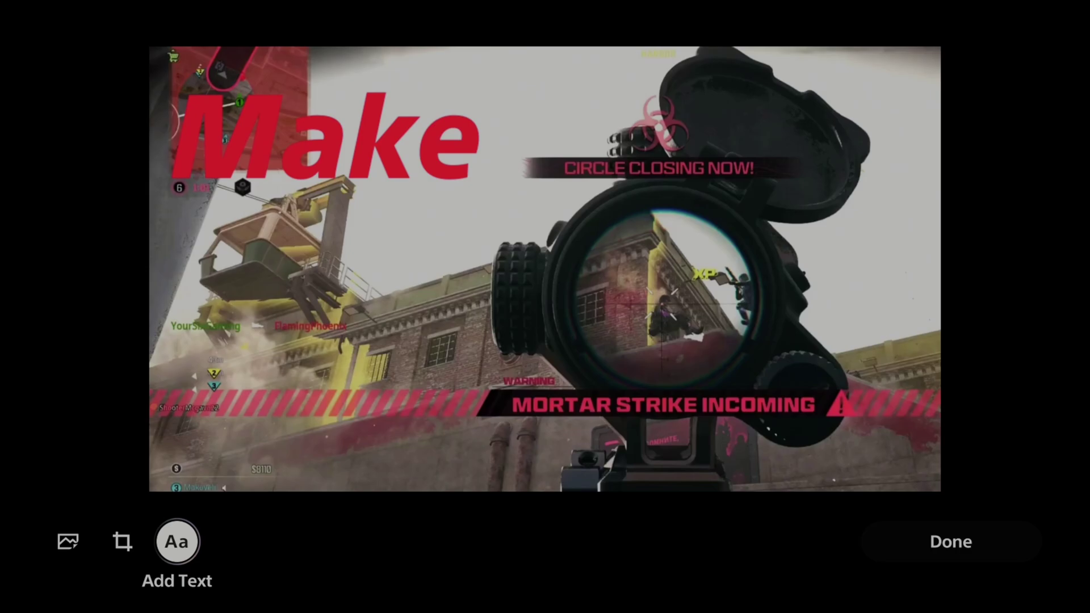
# Add a new text element reading "Thumb" to the cover image
pyautogui.press('Return')
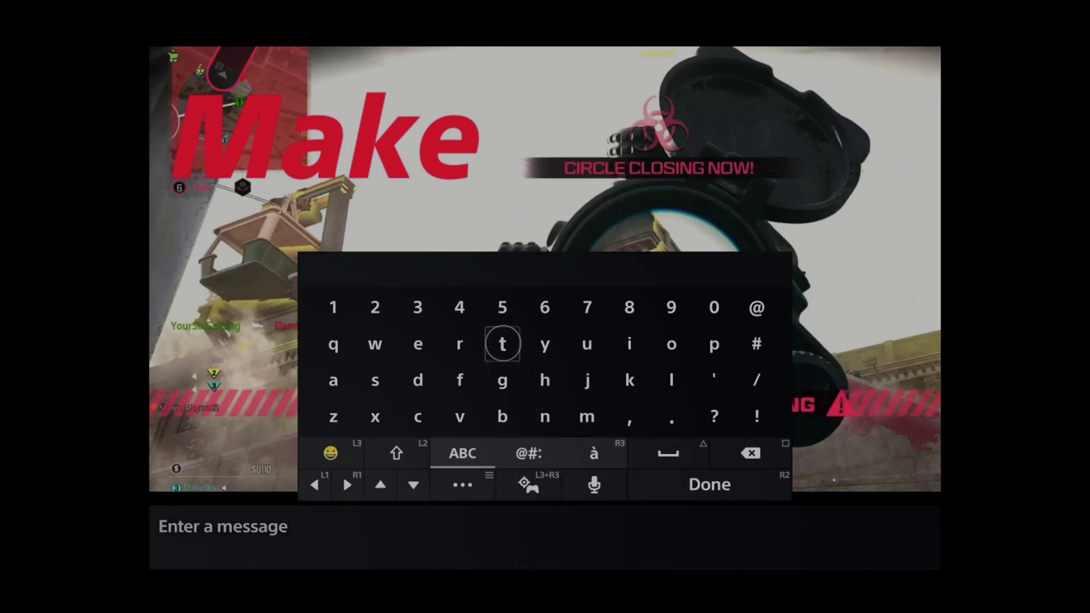
pyautogui.write('T')
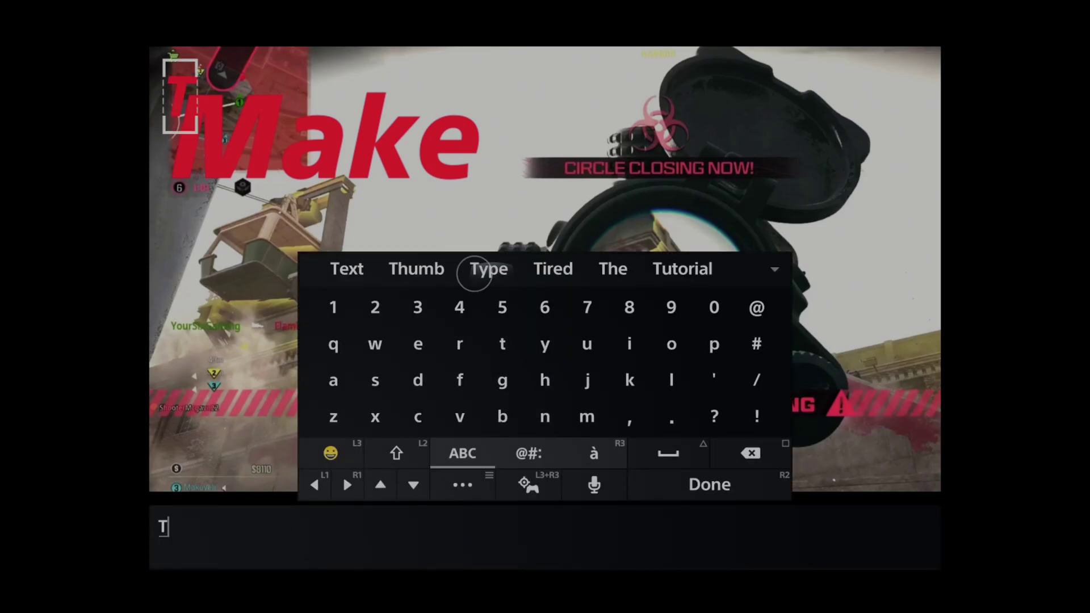
pyautogui.press('Return')
pyautogui.press('Down')
pyautogui.press('Down')
pyautogui.press('Down')
pyautogui.press('Down')
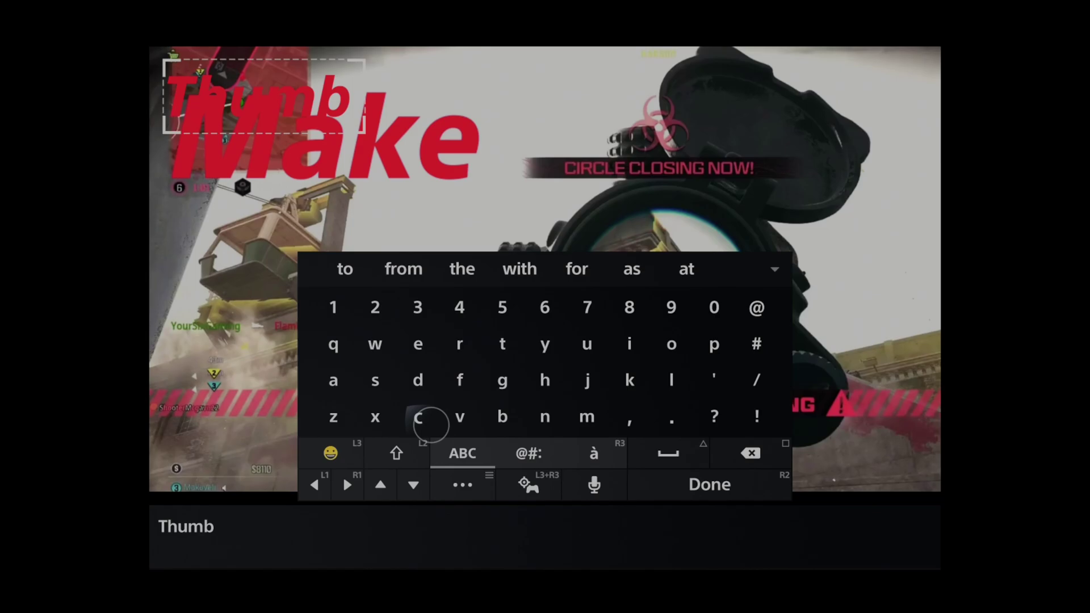
pyautogui.press('Return')
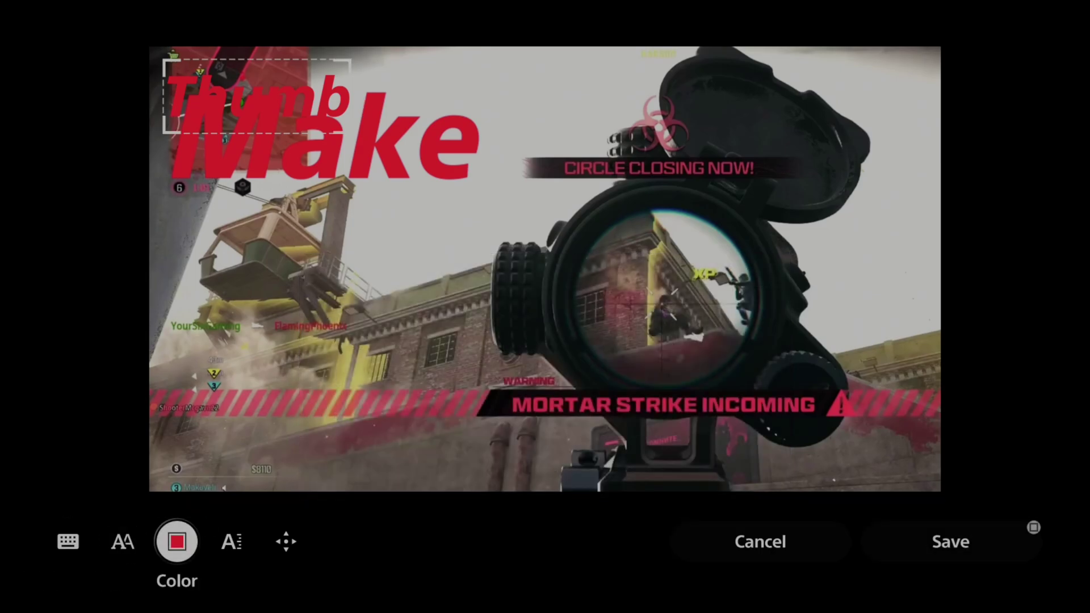
# Set the color of the "Thumb" text to yellow
pyautogui.press('Return')
pyautogui.press('Down')
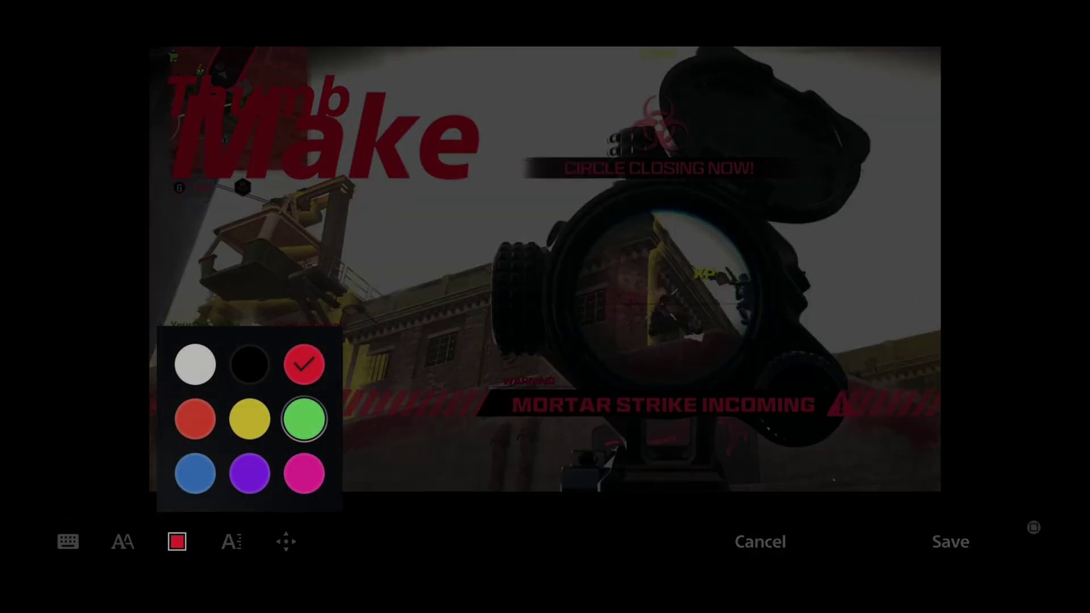
pyautogui.press('Return')
# Enlarge the "Thumb" text until its letters are about as tall as those of "Make"
pyautogui.press('Right')
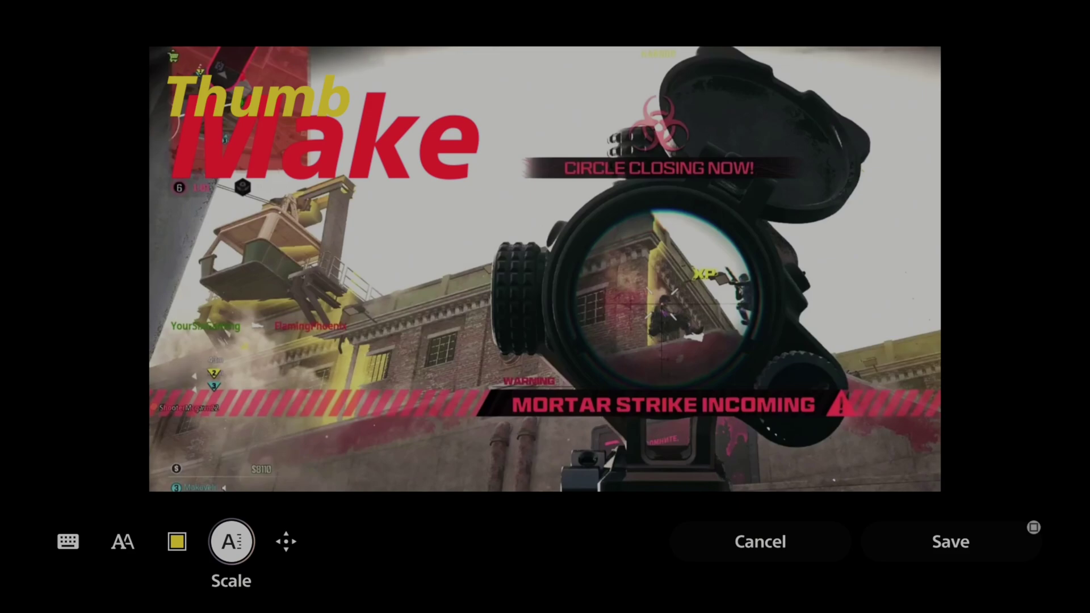
pyautogui.press('Return')
pyautogui.press('Right')
pyautogui.press('Up')
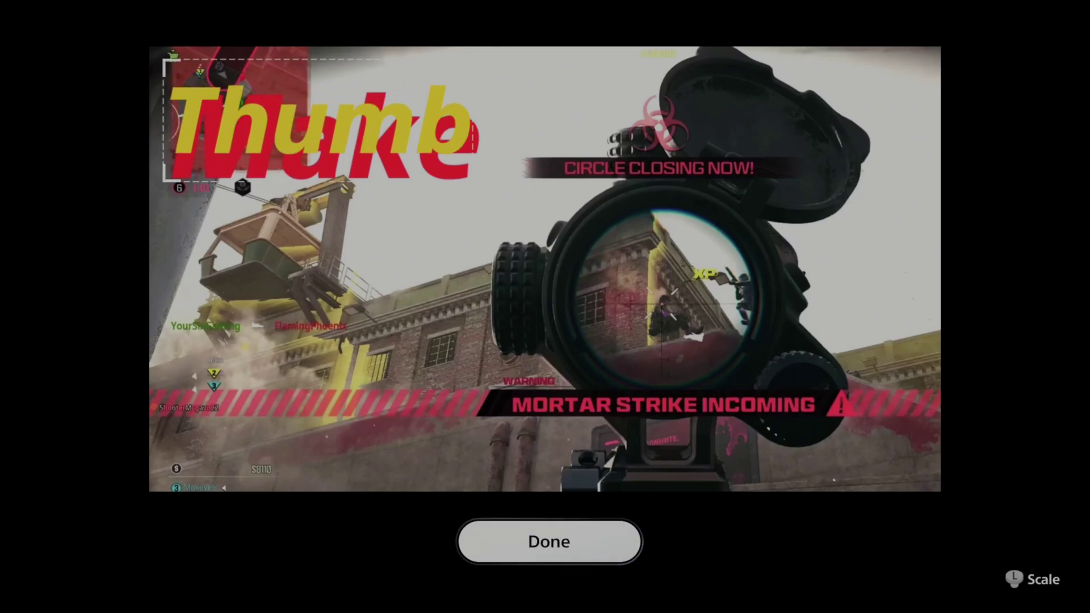
pyautogui.press('Return')
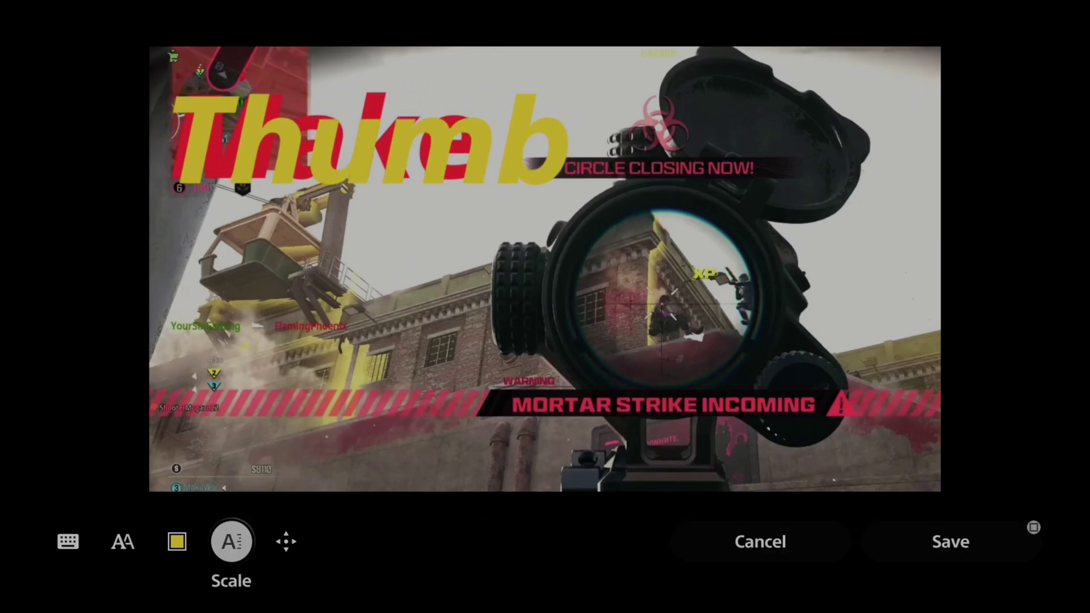
# Position the "Thumb" text directly below "Make" and save it onto the cover image
pyautogui.press('Right')
pyautogui.press('Return')
pyautogui.press('Down')
pyautogui.press('Down')
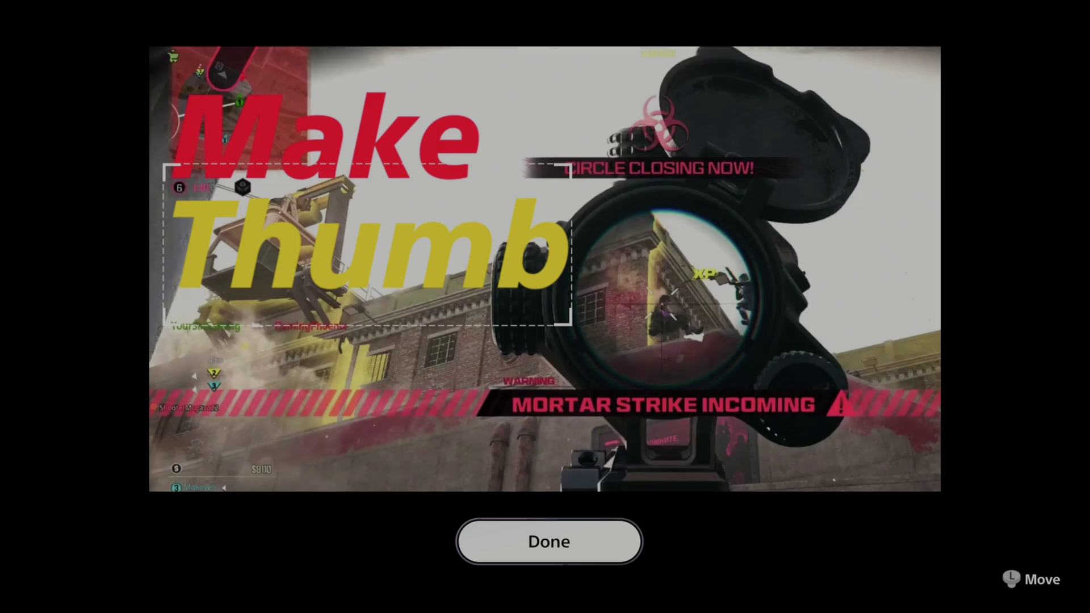
pyautogui.press('Return')
pyautogui.press('Right')
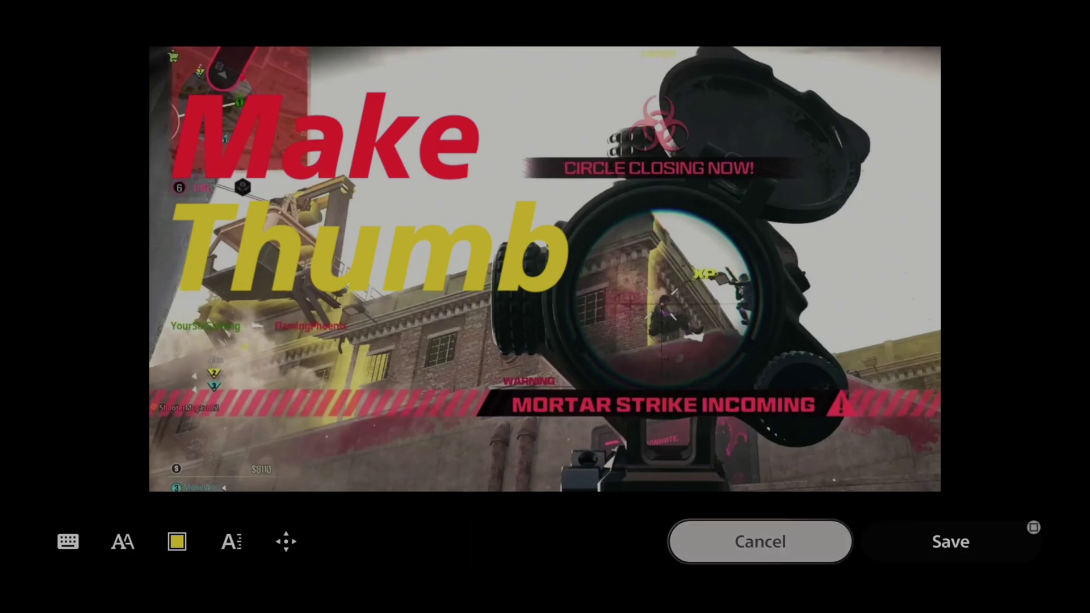
pyautogui.press('Right')
pyautogui.press('Return')
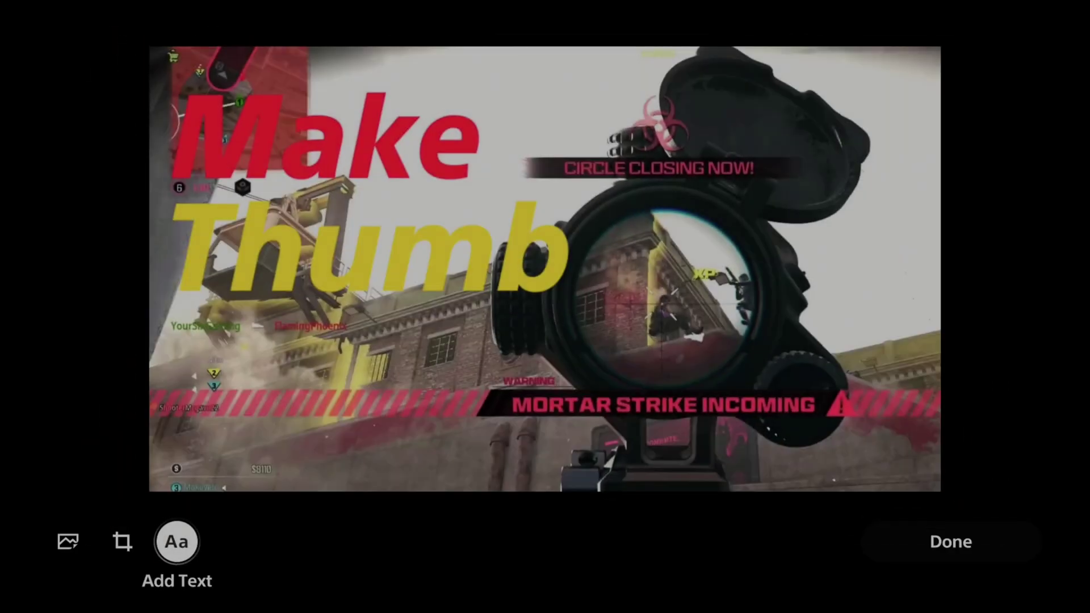
# Add a third text element reading "Nail" to the cover image
pyautogui.press('Left')
pyautogui.press('Right')
pyautogui.press('Return')
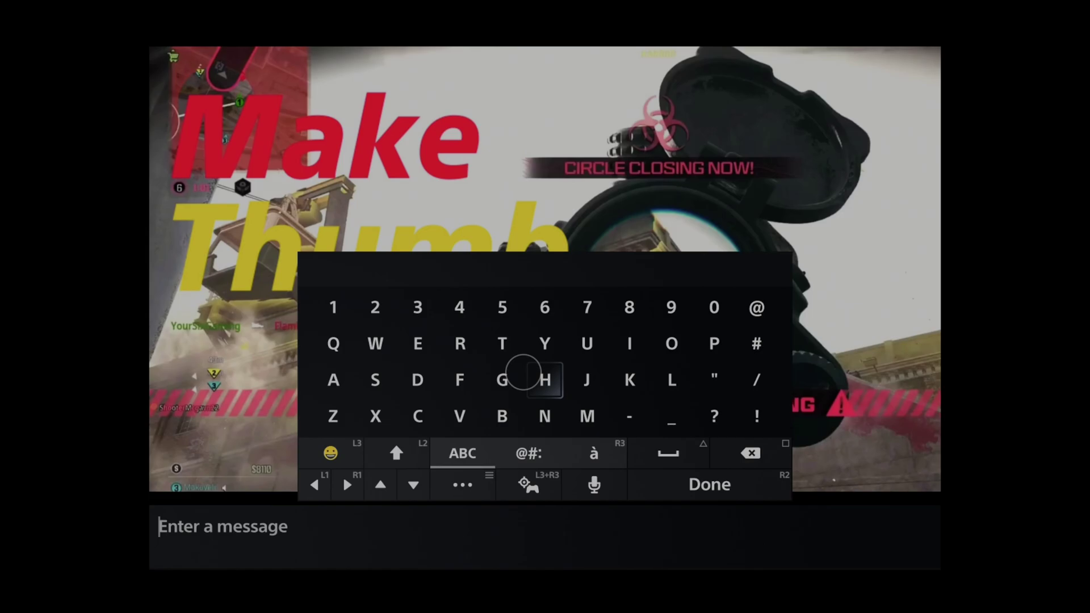
pyautogui.write('Na')
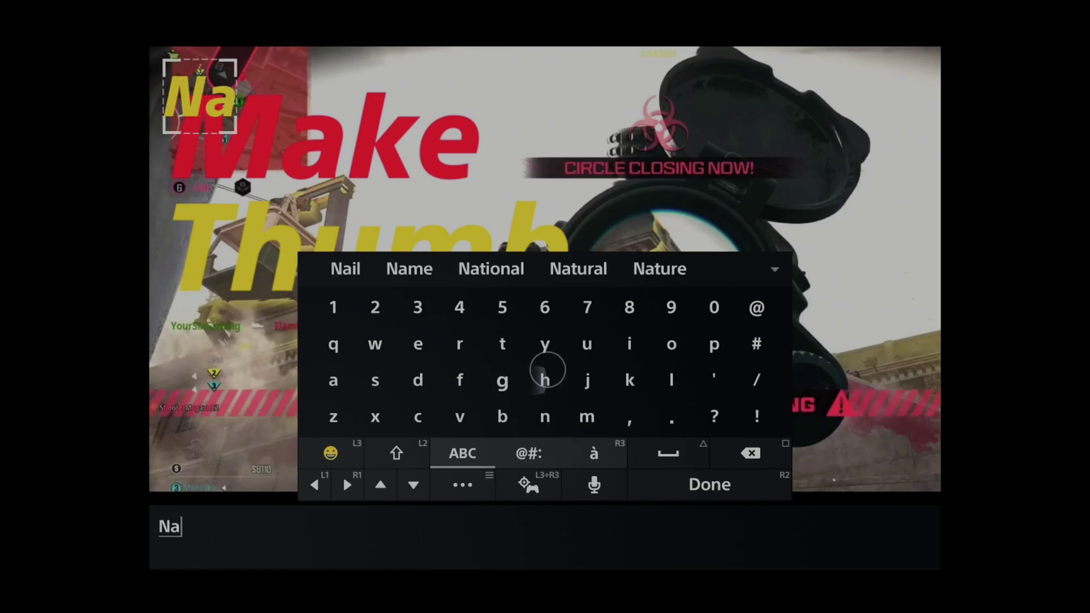
pyautogui.write('il')
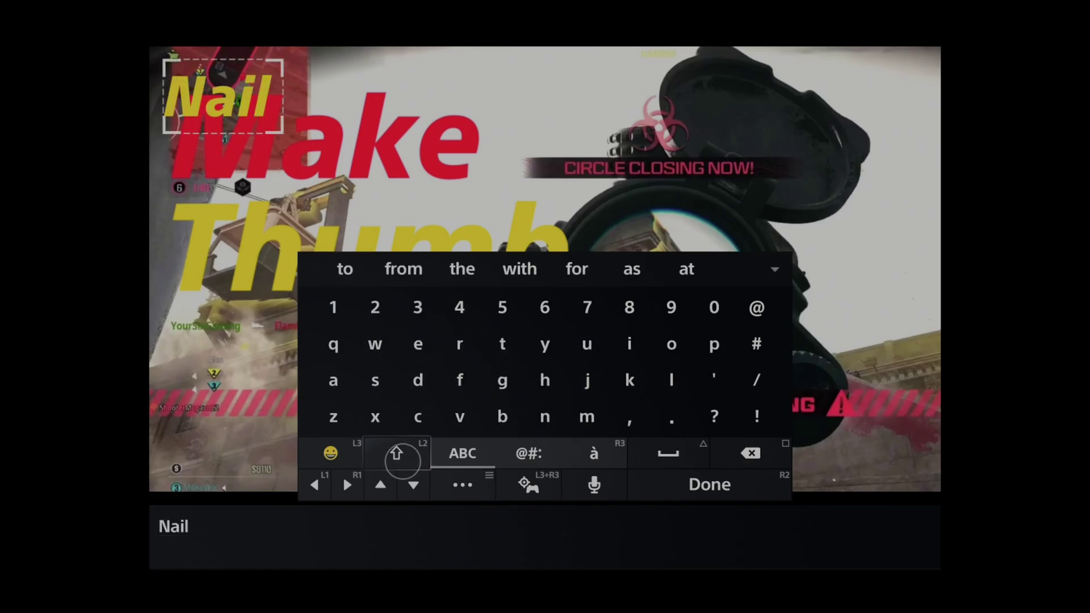
pyautogui.press('Return')
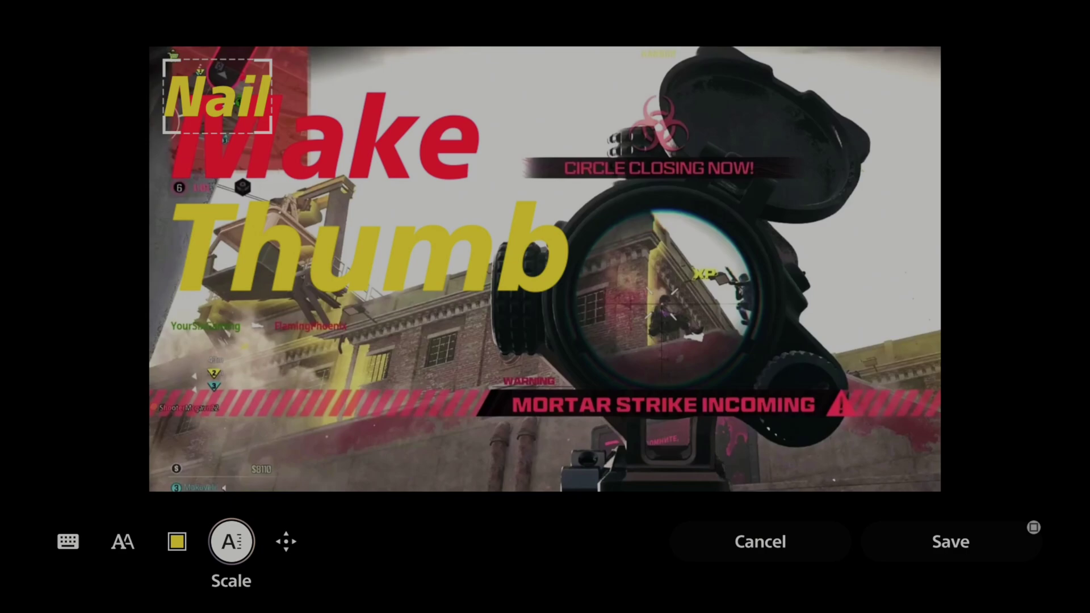
# Enlarge the "Nail" text until its letters are about as tall as those of "Thumb"
pyautogui.press('Return')
pyautogui.press('Up')
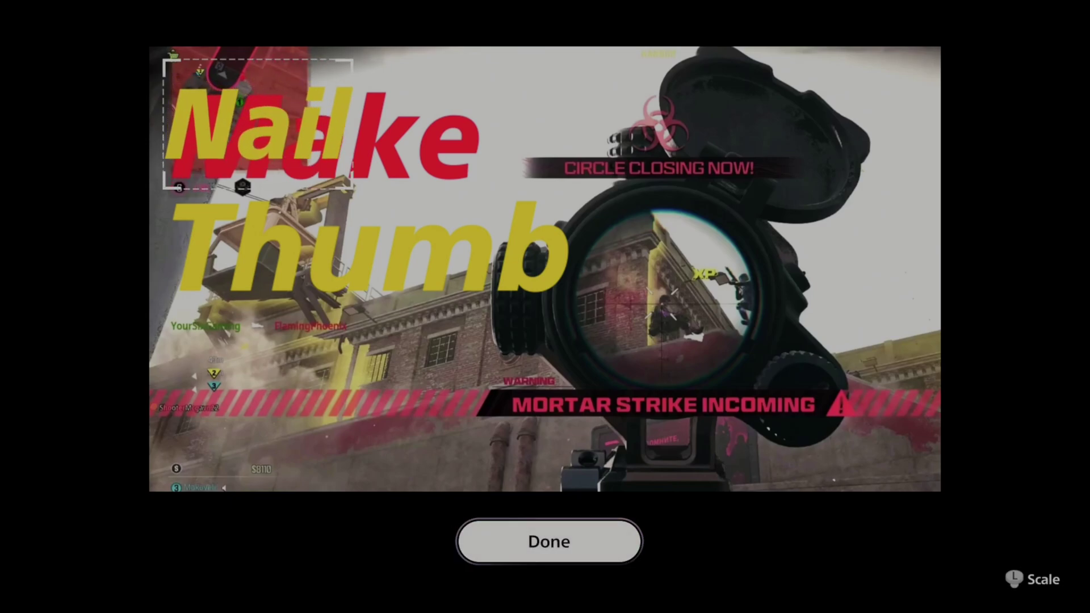
pyautogui.press('Up')
pyautogui.press('Return')
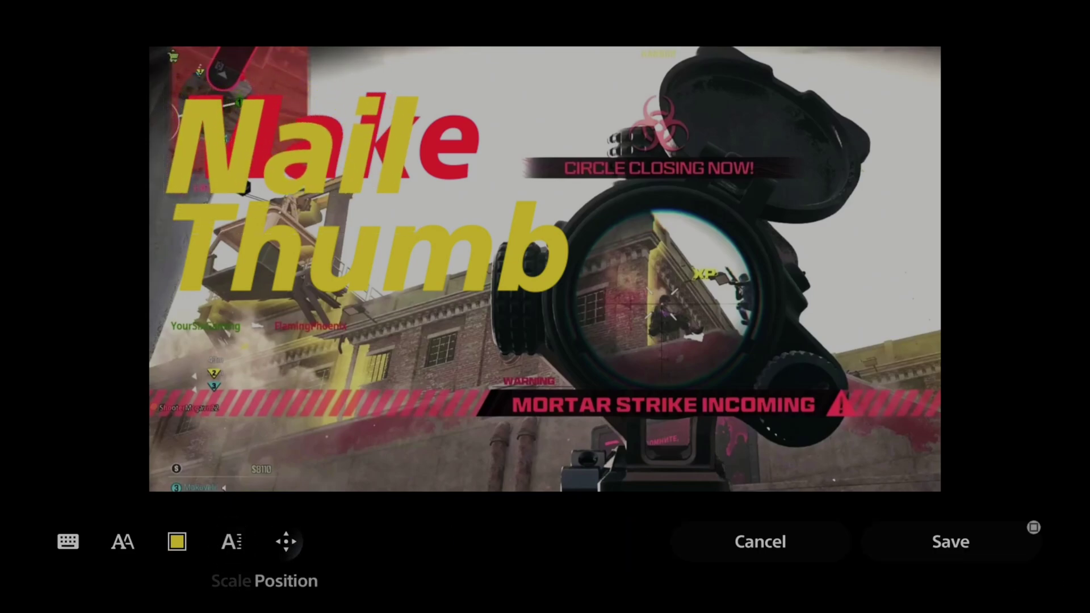
# Move the "Nail" text down so it sits directly below "Thumb", aligned near the image's left edge
pyautogui.press('Right')
pyautogui.press('Return')
pyautogui.press('Down')
pyautogui.press('Down')
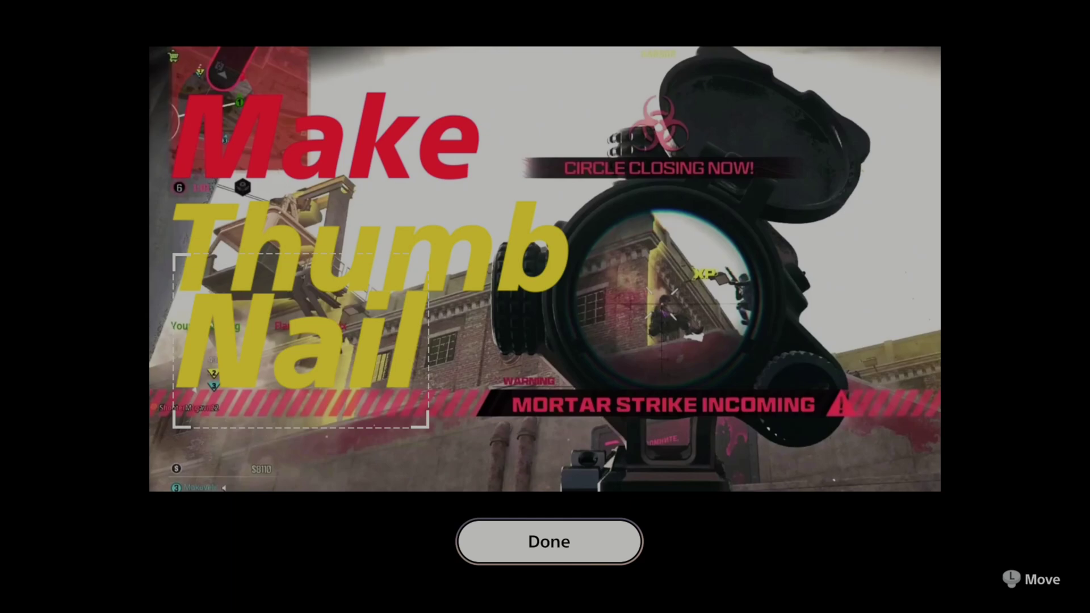
pyautogui.press('Return')
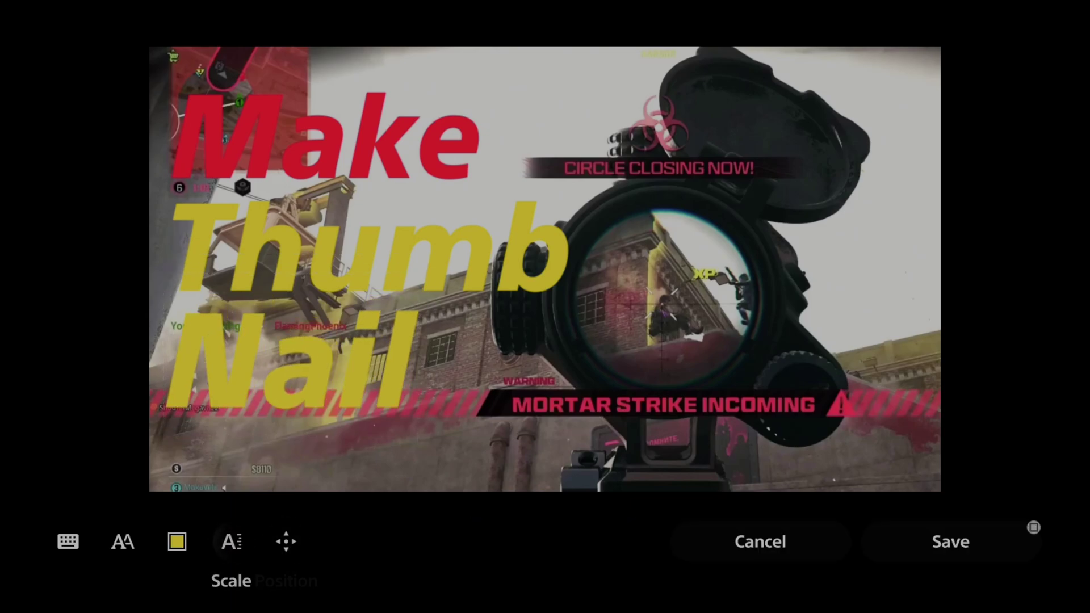
# Save the "Nail" text onto the cover image
pyautogui.press('Left')
pyautogui.press('Right')
pyautogui.press('Right')
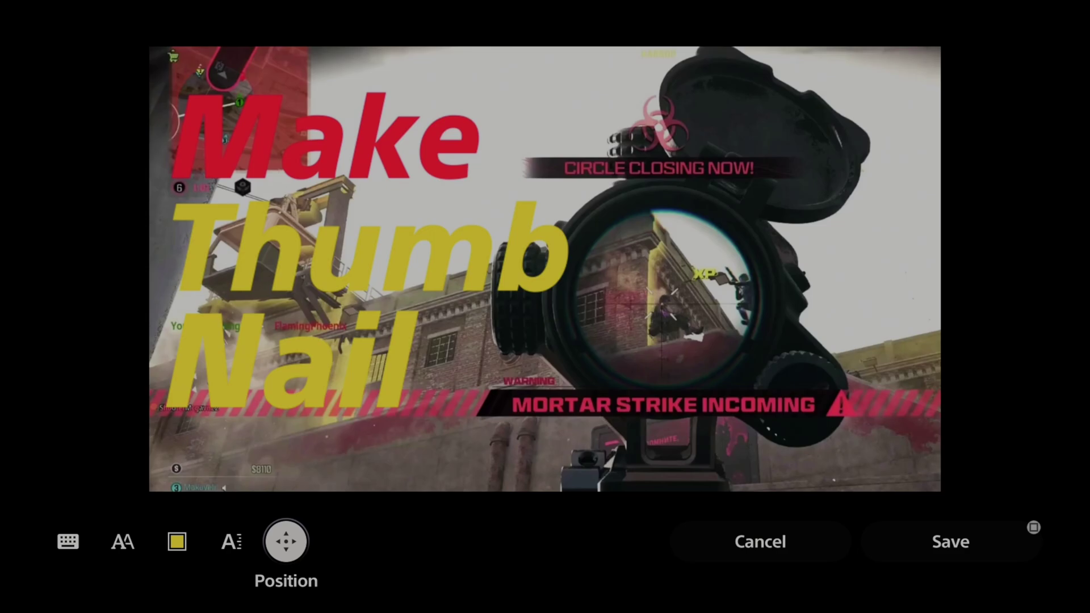
pyautogui.press('Right')
# Finish the cover image and complete the clip edit to return to the Media Gallery
pyautogui.press('Right')
pyautogui.press('Return')
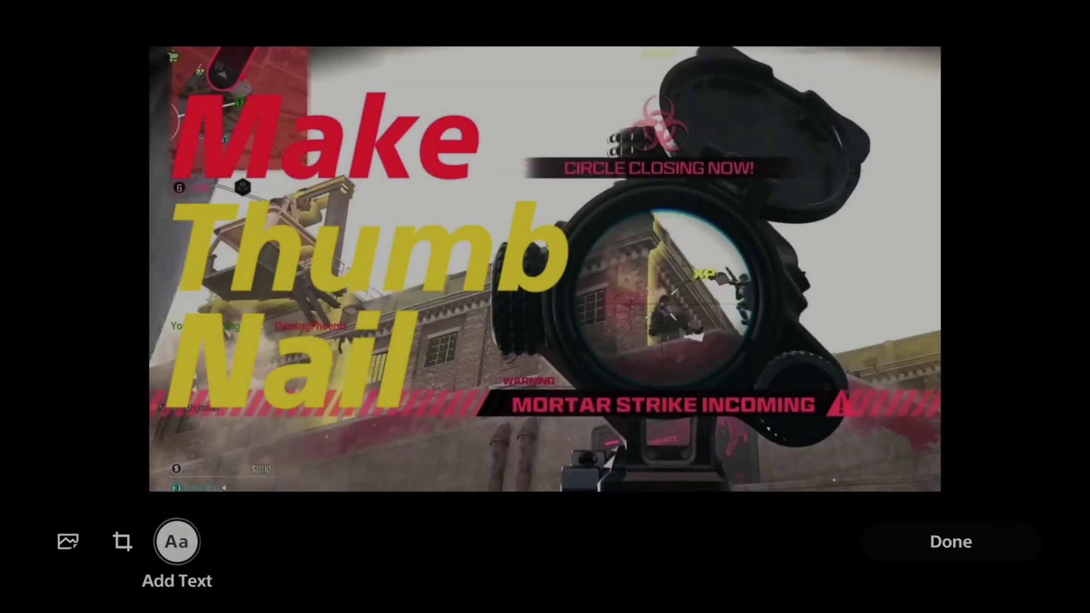
pyautogui.press('Right')
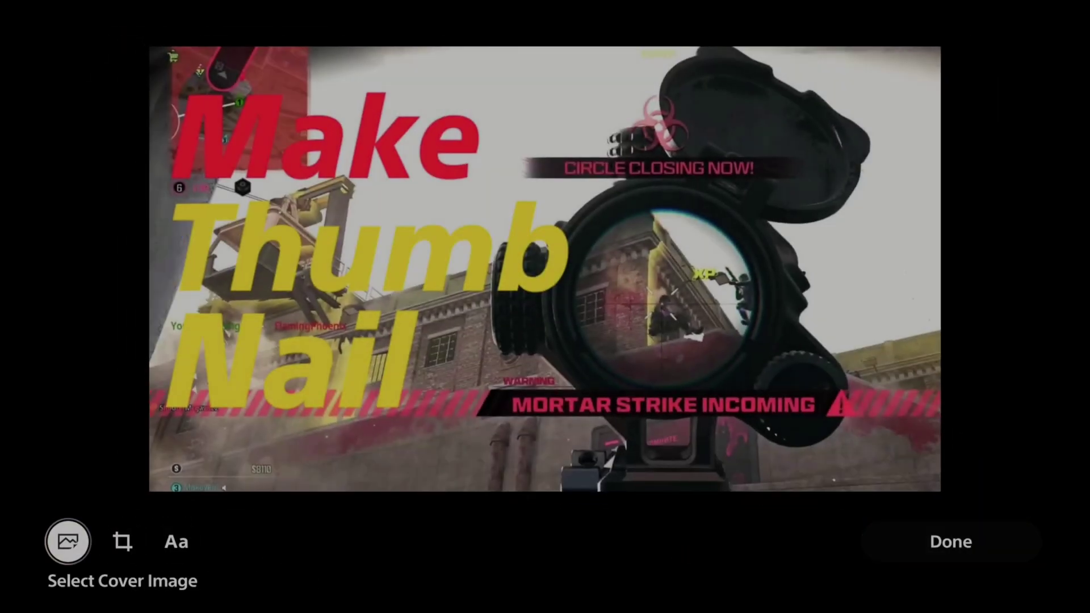
pyautogui.press('Right')
pyautogui.press('Right')
pyautogui.press('Right')
pyautogui.press('Return')
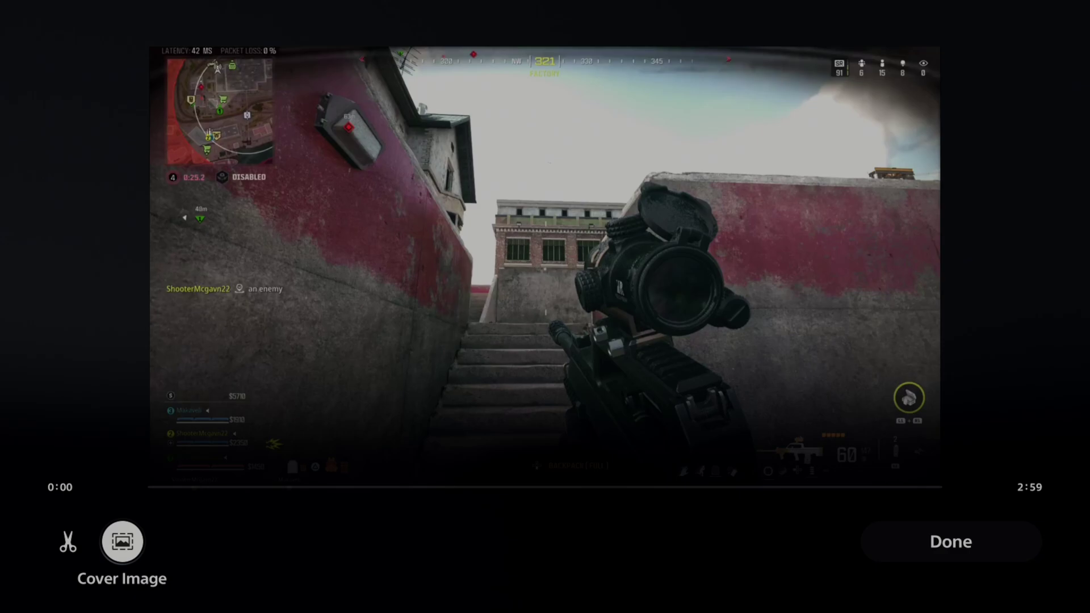
pyautogui.press('Right')
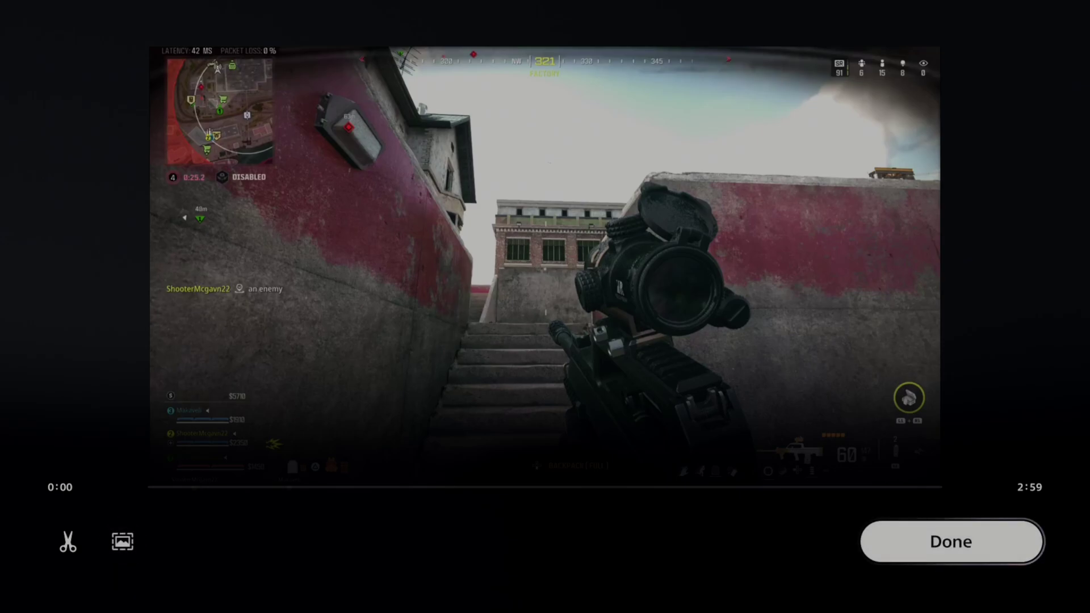
pyautogui.press('Return')
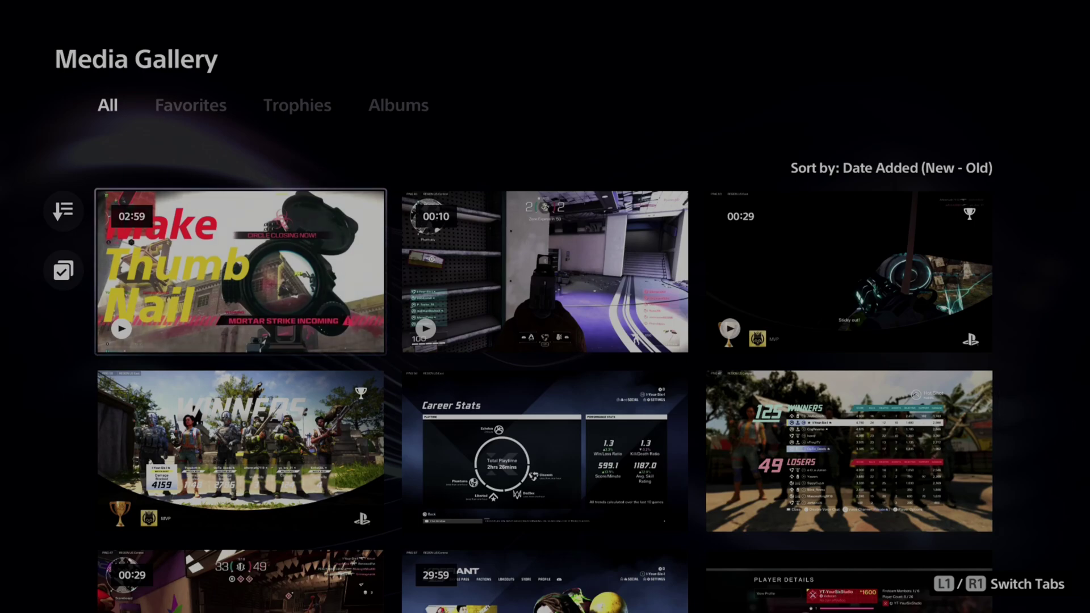
# Share the clip with the new cover to YouTube as far as its upload form
pyautogui.press('Print')
pyautogui.press('Escape')
pyautogui.press('Menu')
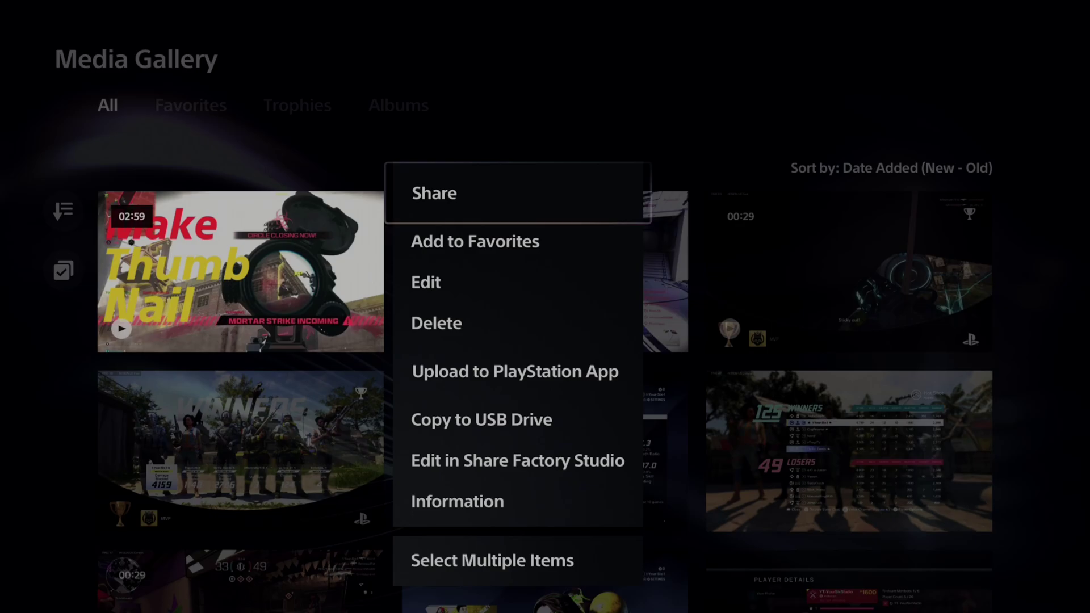
pyautogui.press('Return')
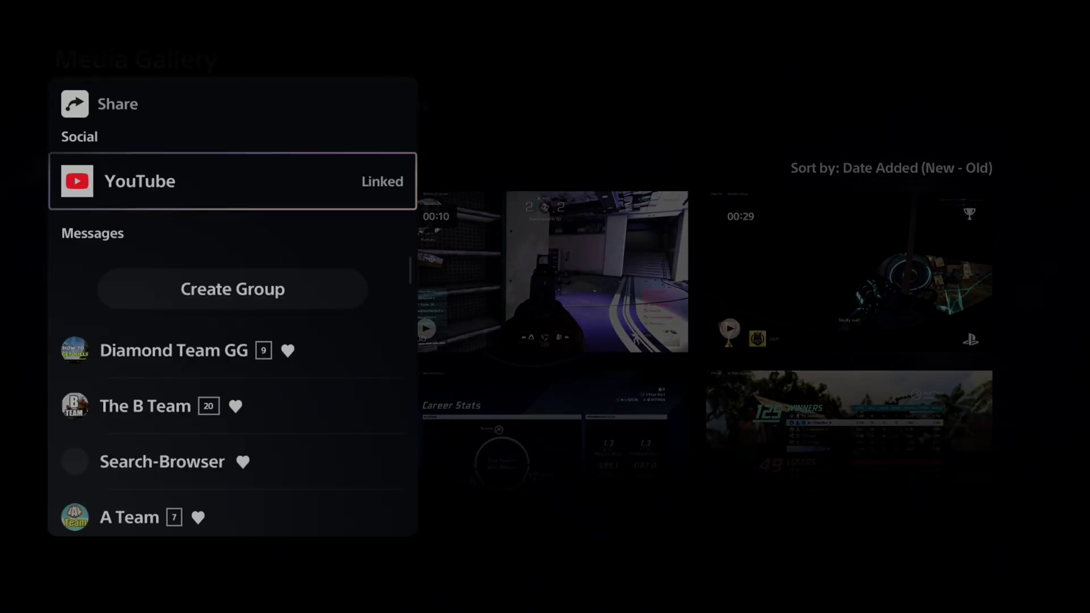
pyautogui.press('Return')
pyautogui.press('Up')
pyautogui.press('Up')
pyautogui.press('Up')
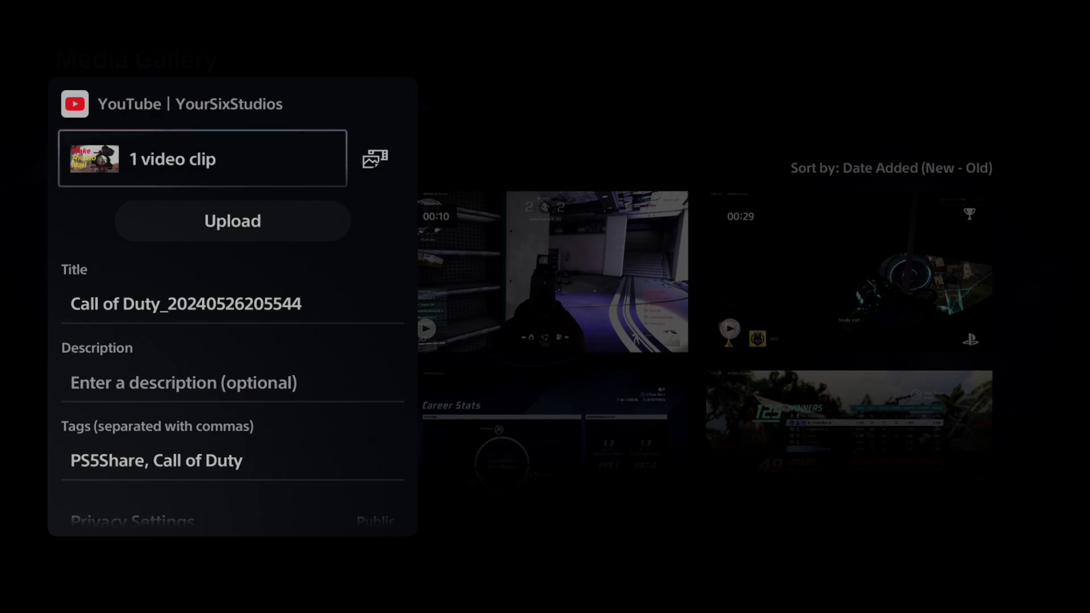
# Review the YouTube upload fields down to Privacy Settings and leave the form without uploading
pyautogui.press('Down')
pyautogui.press('Down')
pyautogui.press('Down')
pyautogui.press('Down')
pyautogui.press('Down')
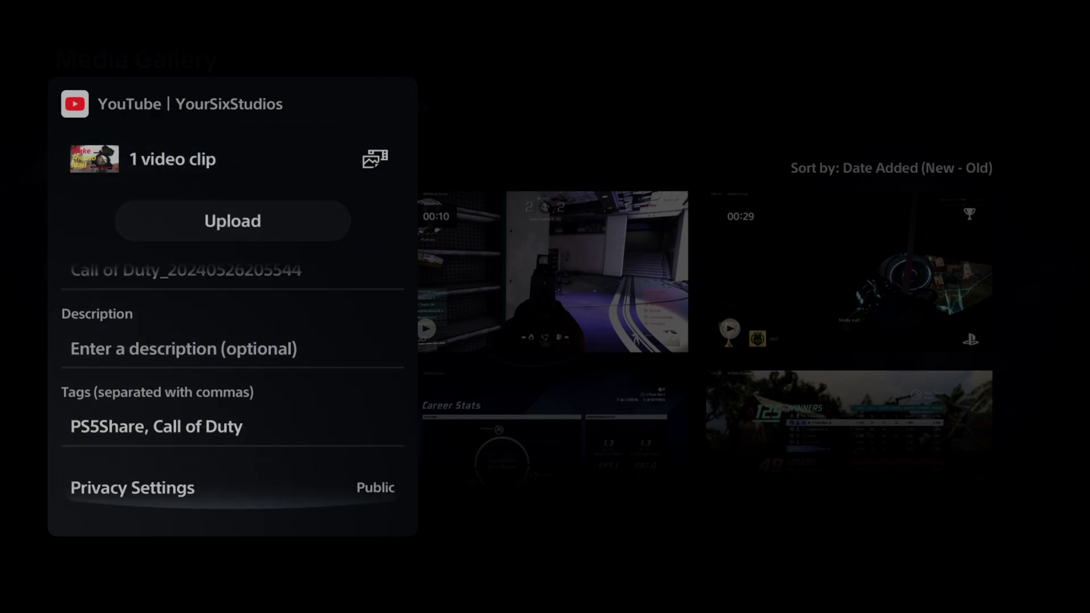
pyautogui.press('Escape')
pyautogui.press('Escape')
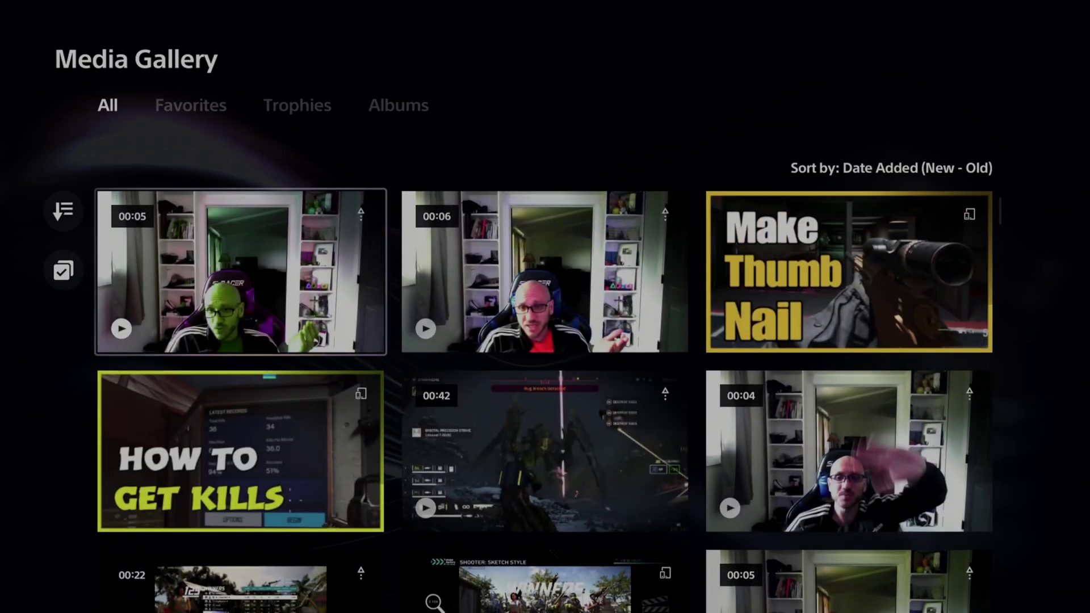
# Browse the captured clips and screenshots in the Media Gallery from newest to older items
pyautogui.press('Up')
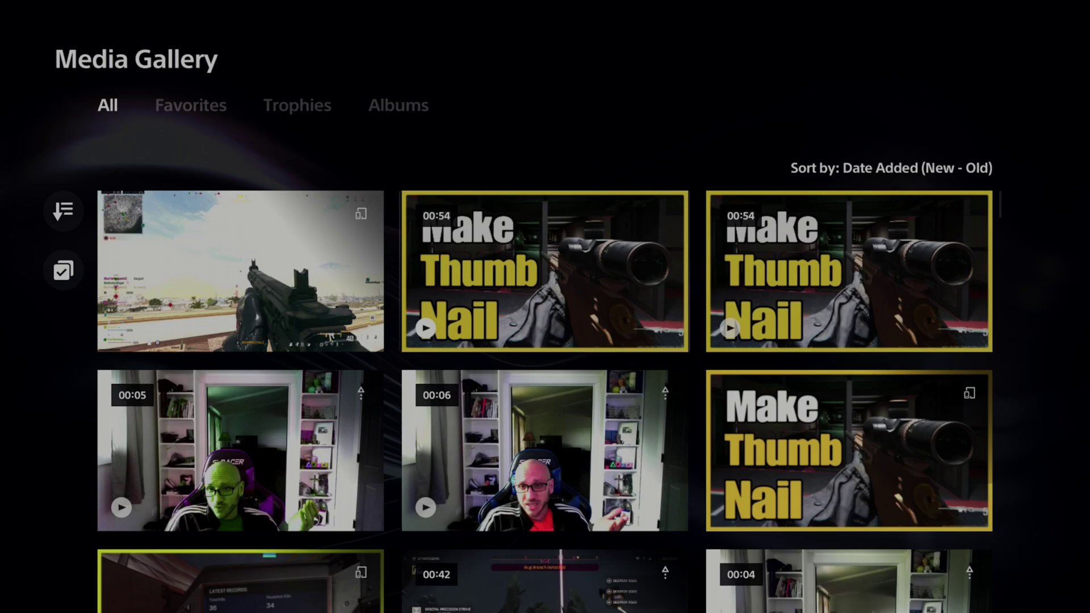
pyautogui.press('Down')
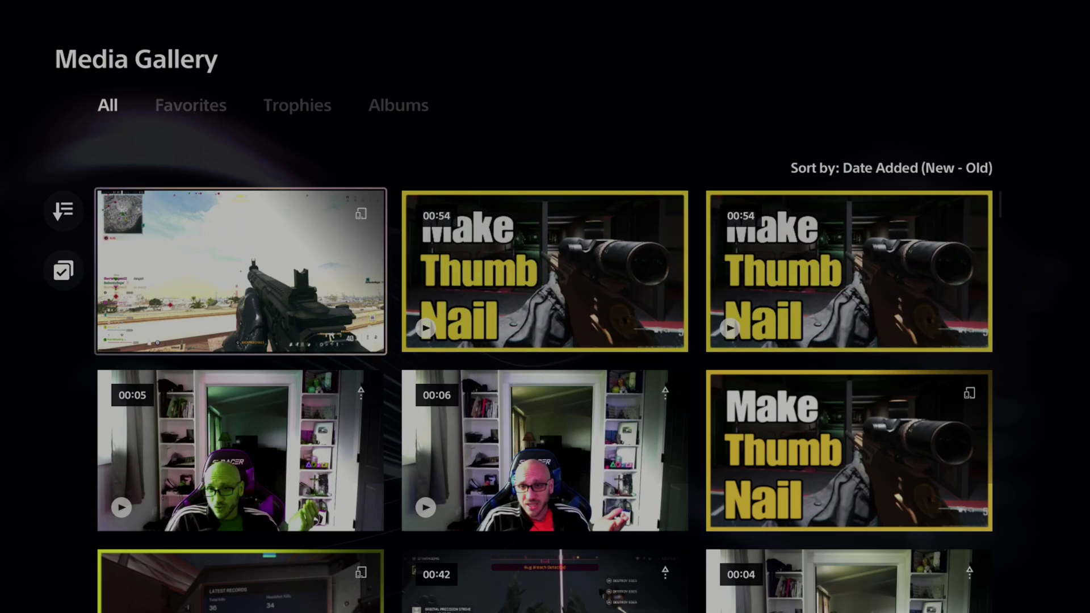
pyautogui.press('Down')
pyautogui.press('Down')
pyautogui.press('Down')
pyautogui.press('Down')
pyautogui.press('Down')
pyautogui.press('Down')
pyautogui.press('Down')
pyautogui.press('Down')
pyautogui.press('Down')
pyautogui.press('Down')
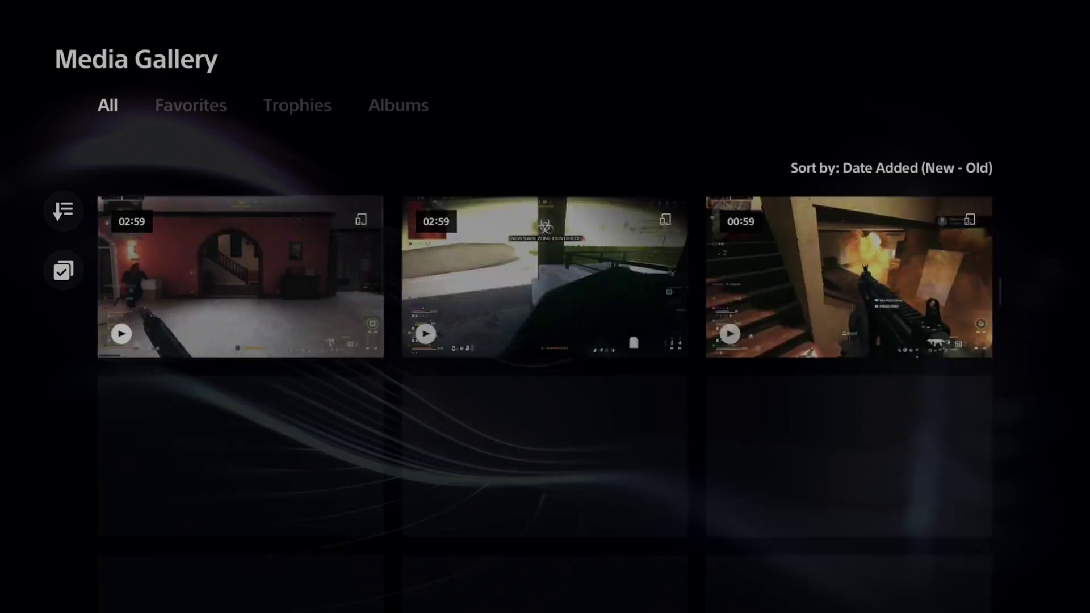
pyautogui.press('Down')
pyautogui.press('Down')
pyautogui.press('Down')
pyautogui.press('Down')
pyautogui.press('Down')
pyautogui.press('Down')
pyautogui.press('Down')
pyautogui.press('Down')
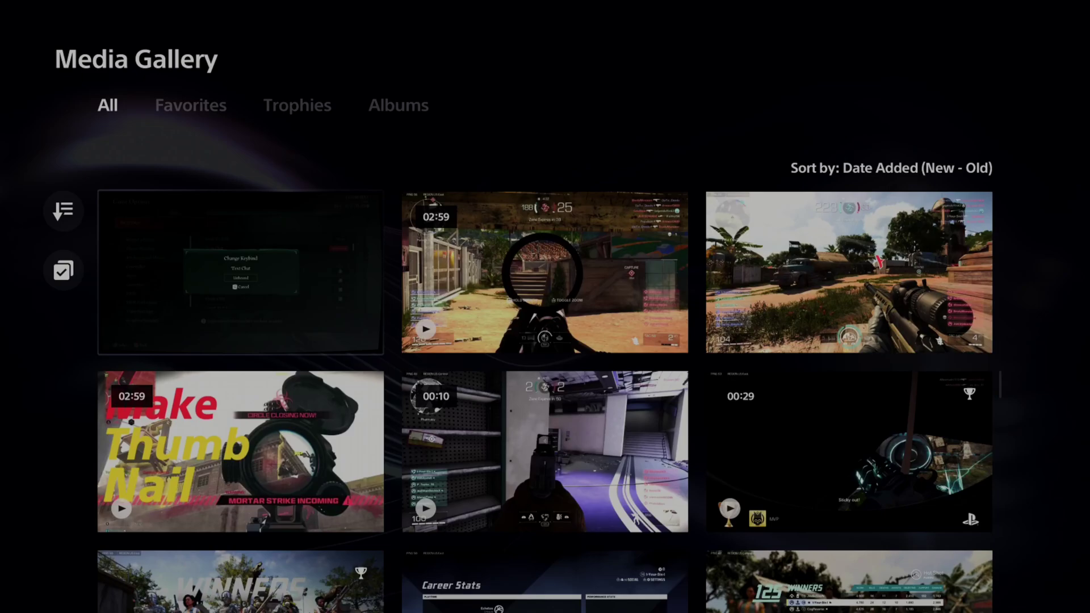
# Open the options for the 2:59 "Make Thumb Nail" clip and switch to Share Factory Studio
pyautogui.press('Menu')
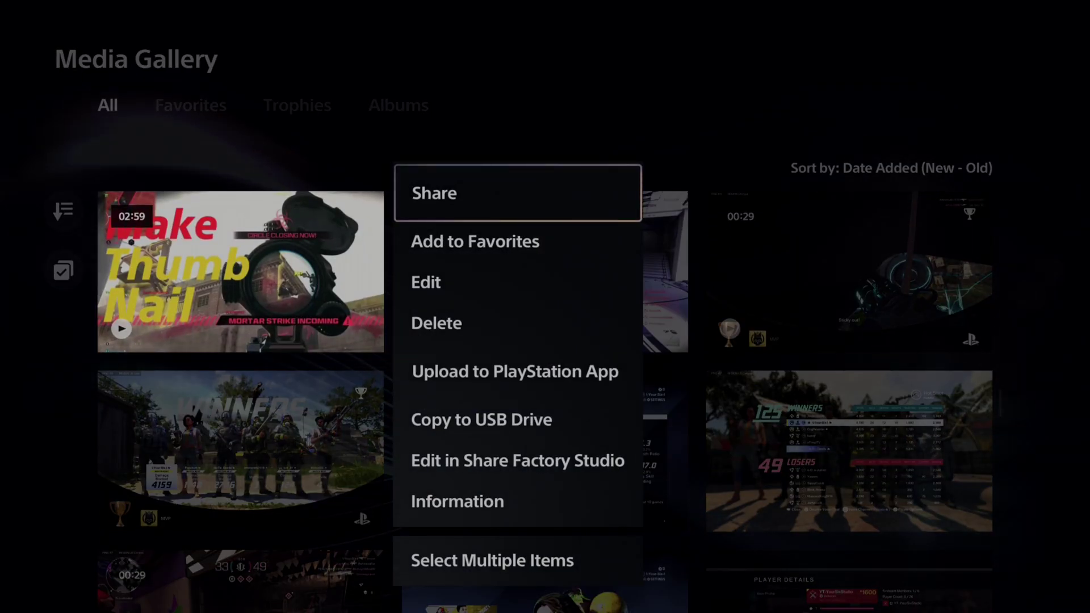
pyautogui.press('Down')
pyautogui.press('Down')
pyautogui.press('Down')
pyautogui.press('Down')
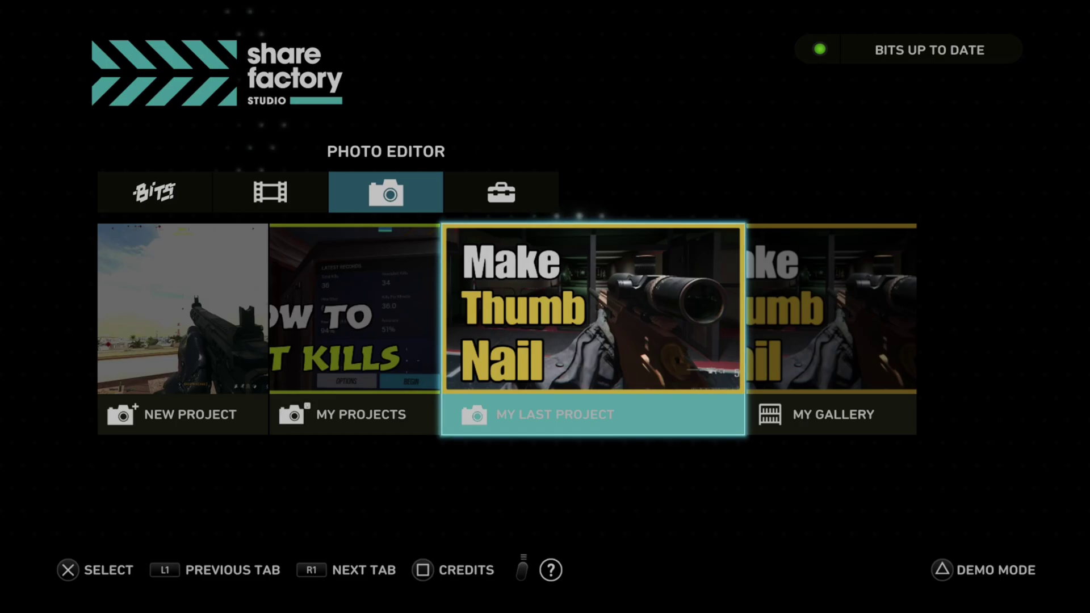
# Open the list of saved photo projects from the Photo Editor
pyautogui.press('Up')
pyautogui.press('Down')
pyautogui.press('Right')
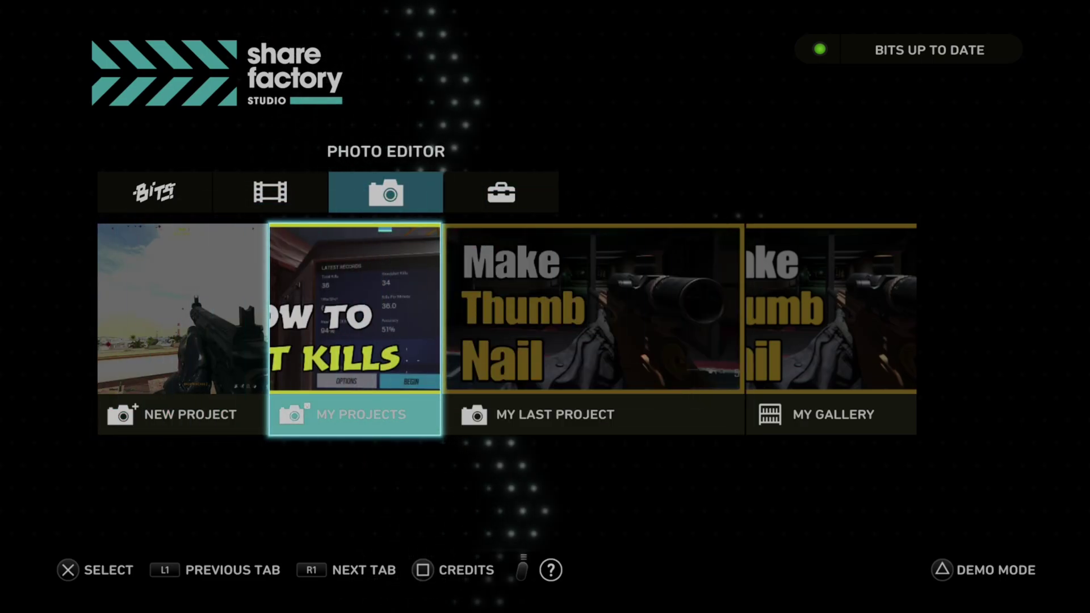
pyautogui.press('Return')
pyautogui.press('Down')
pyautogui.press('Up')
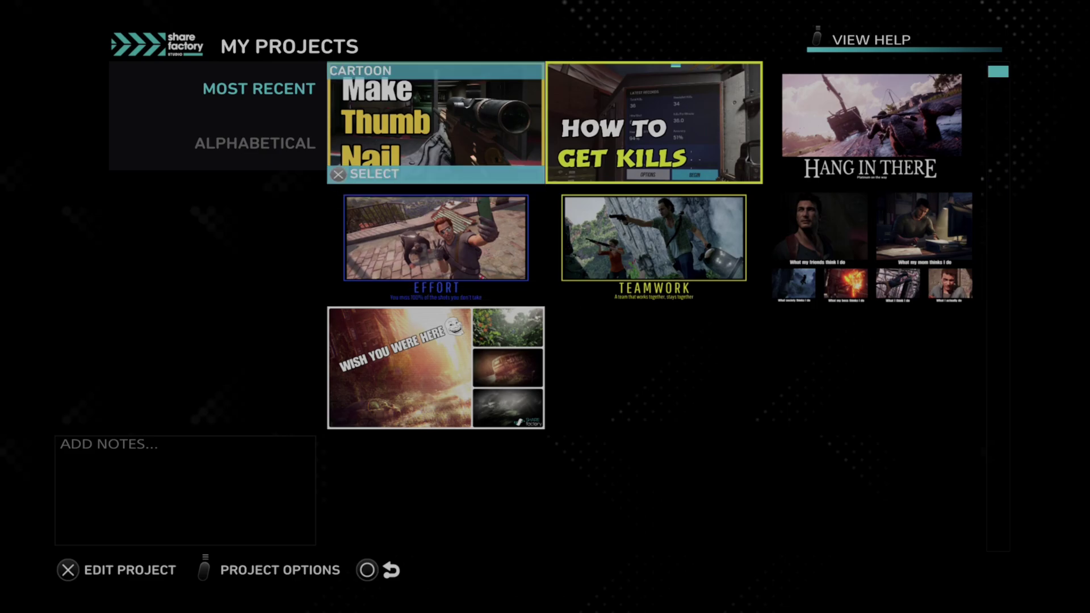
# Look through the saved photo projects and open the "HOW TO GET KILLS" project
pyautogui.press('Right')
pyautogui.press('Left')
pyautogui.press('Right')
pyautogui.press('Left')
pyautogui.press('Down')
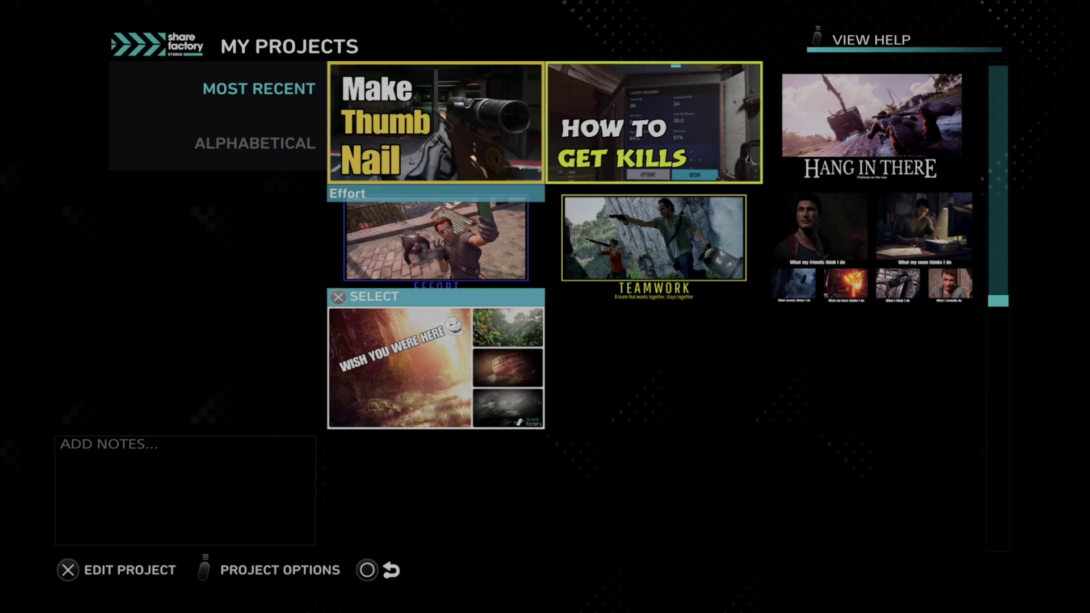
pyautogui.press('Up')
pyautogui.press('Right')
pyautogui.press('Down')
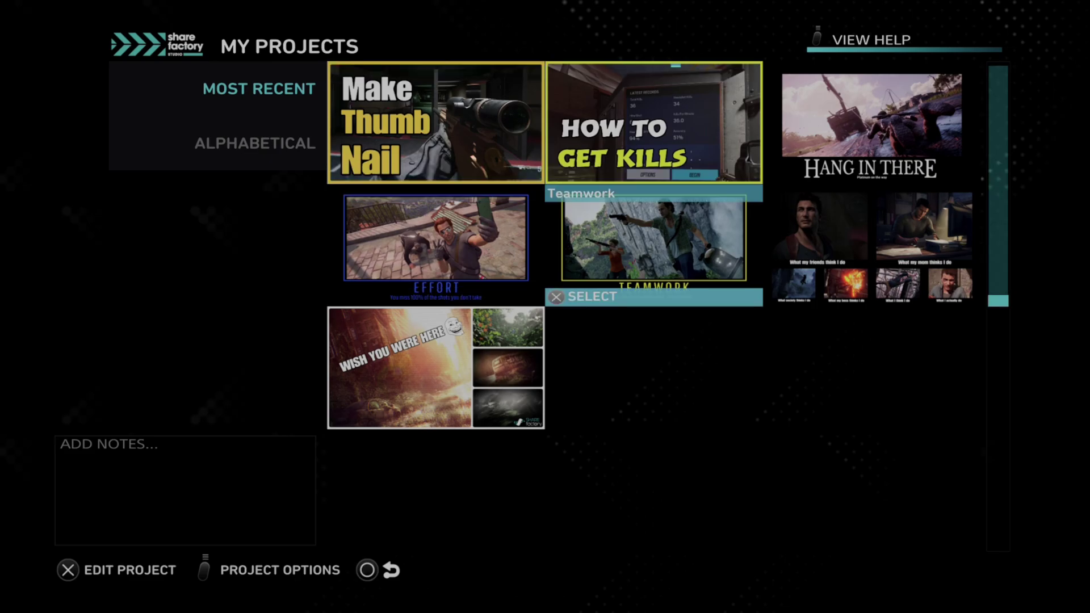
pyautogui.press('Up')
pyautogui.press('Return')
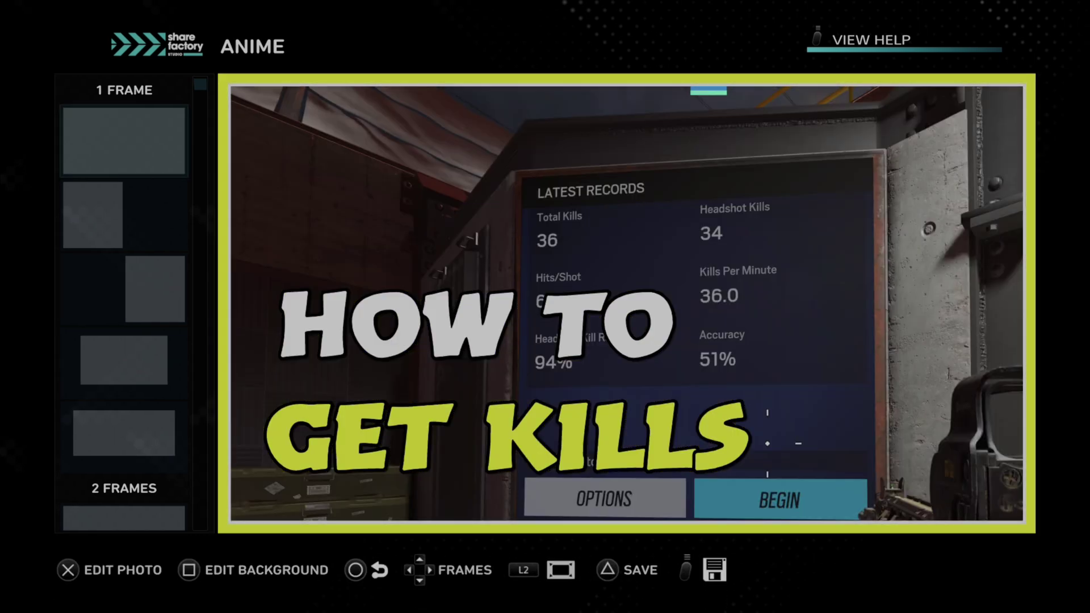
# Exit the "HOW TO GET KILLS" project without saving and return to the Photo Editor start screen
pyautogui.press('Escape')
pyautogui.press('Escape')
pyautogui.press('Escape')
pyautogui.press('Right')
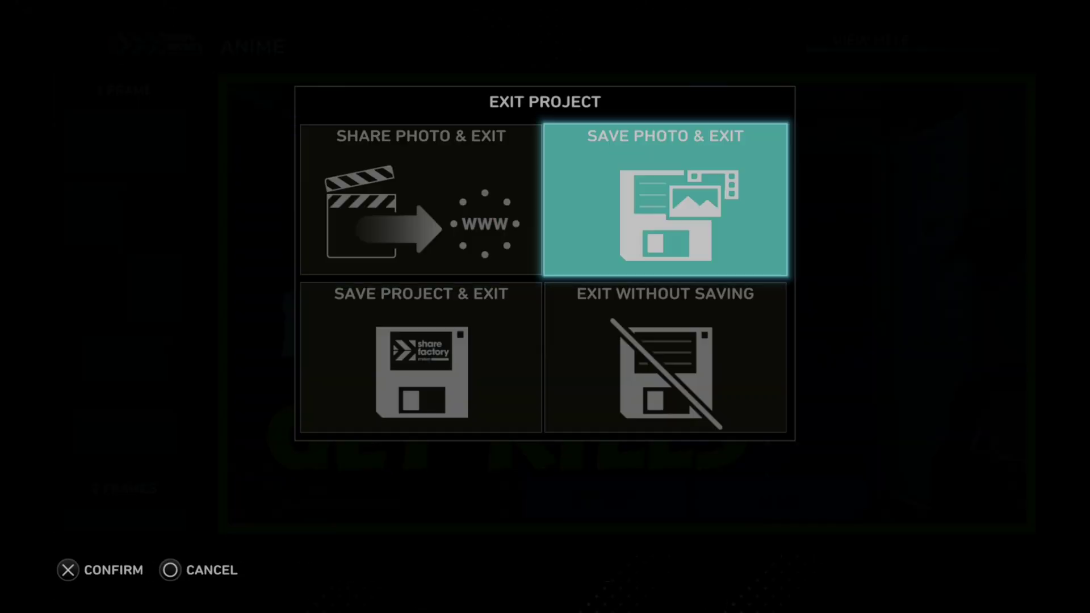
pyautogui.press('Down')
pyautogui.press('Return')
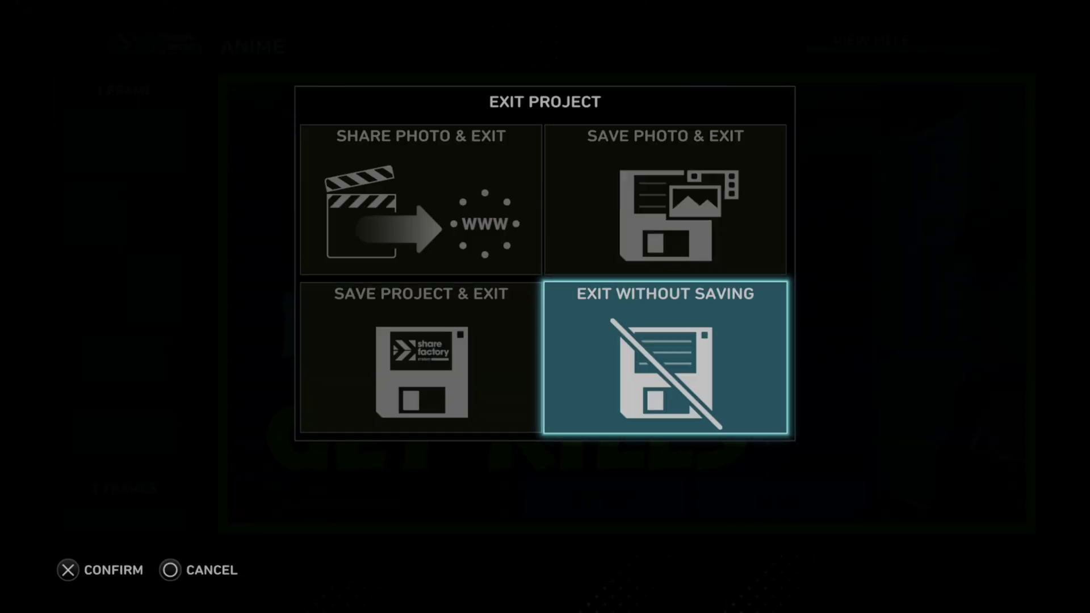
pyautogui.press('Escape')
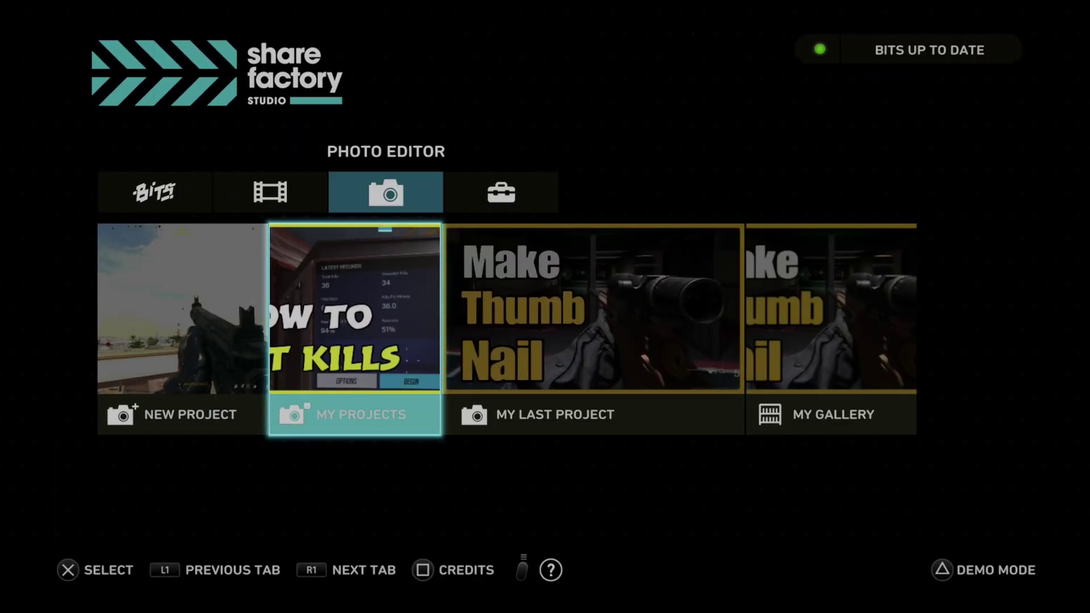
# Start a new Video Editor project with the PlayStation Creator Pack
pyautogui.press('pageup')
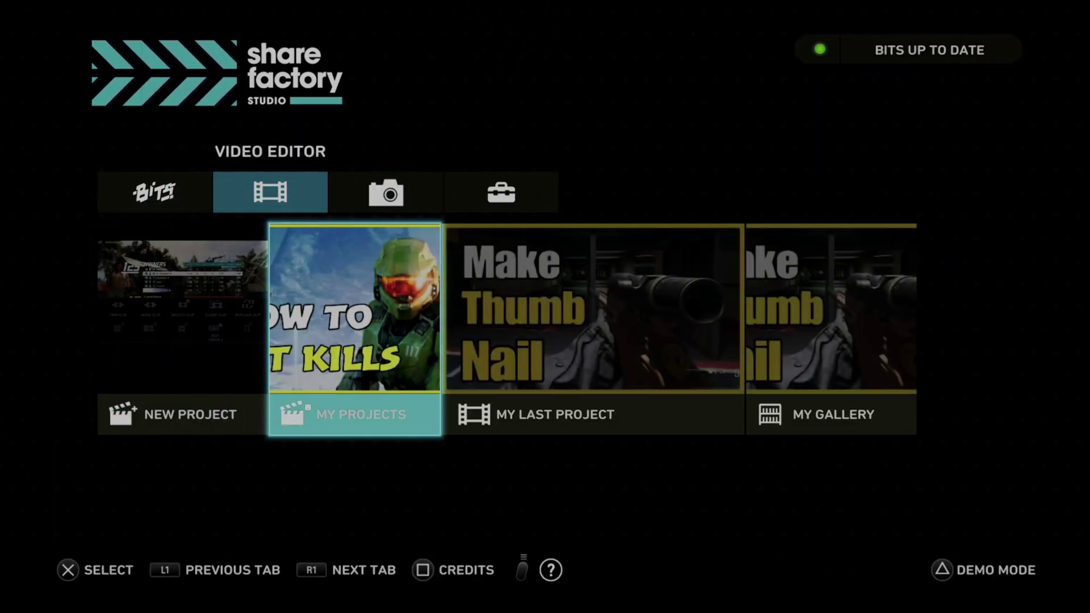
pyautogui.press('Left')
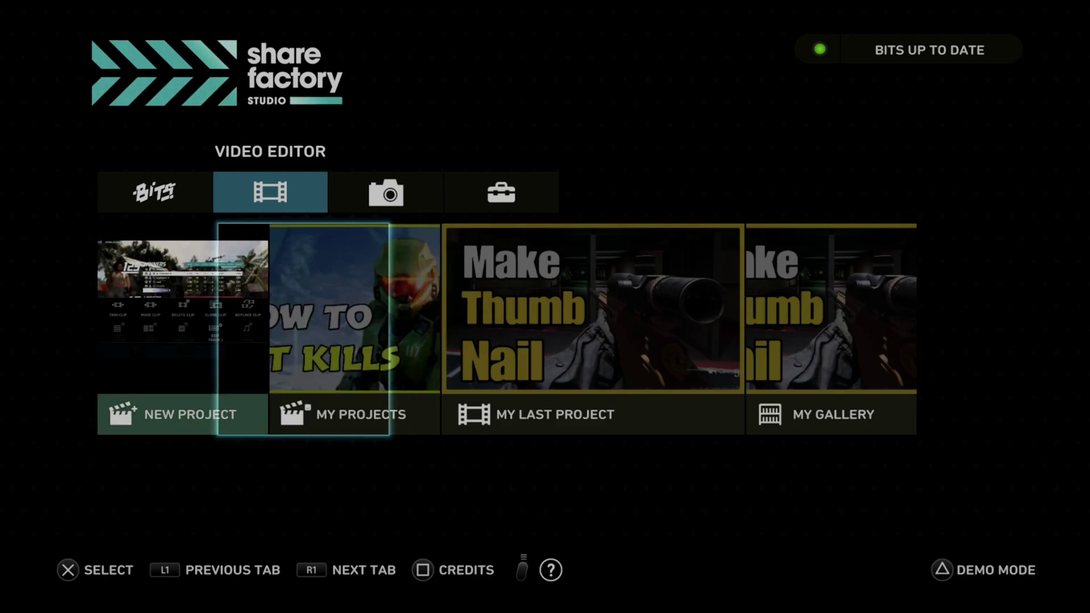
pyautogui.press('Return')
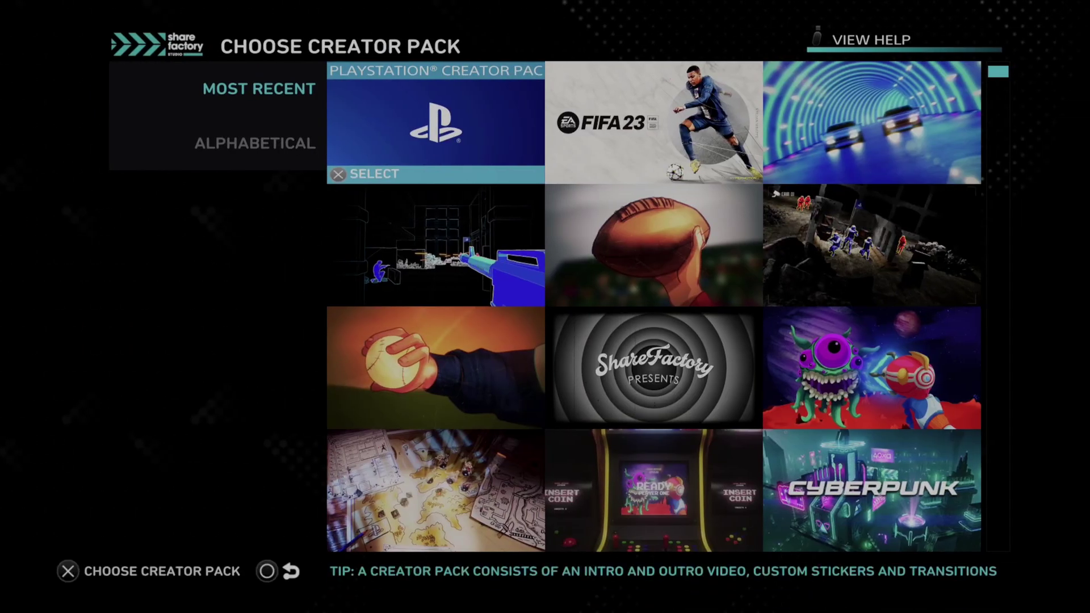
pyautogui.press('Left')
pyautogui.press('Return')
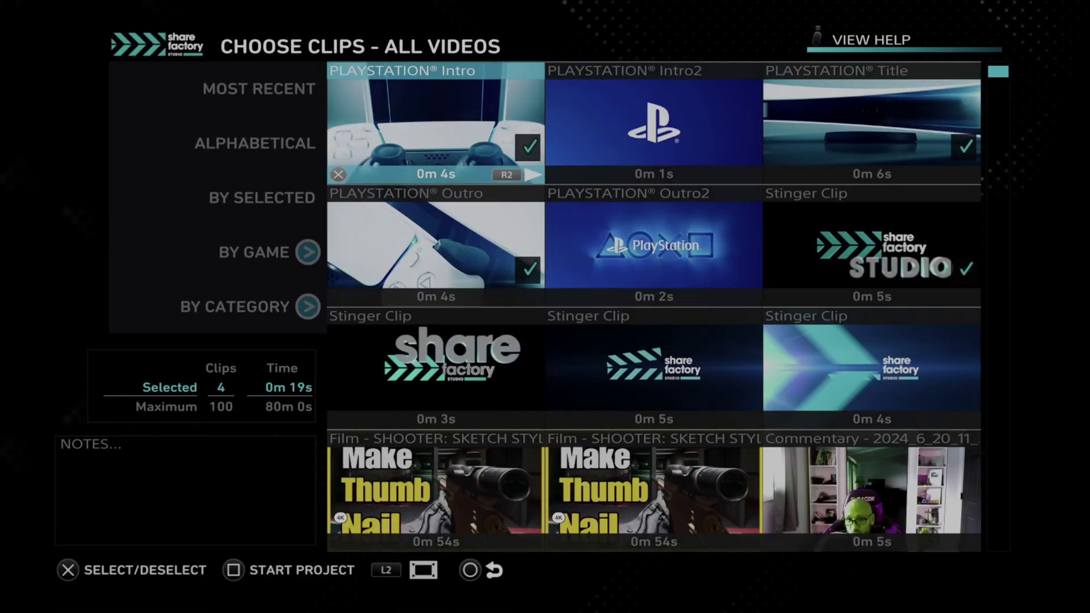
# Browse the available video clips down through the Call of Duty recordings
pyautogui.press('Down')
pyautogui.press('Down')
pyautogui.press('Down')
pyautogui.press('Down')
pyautogui.press('Down')
pyautogui.press('Down')
pyautogui.press('Down')
pyautogui.press('Down')
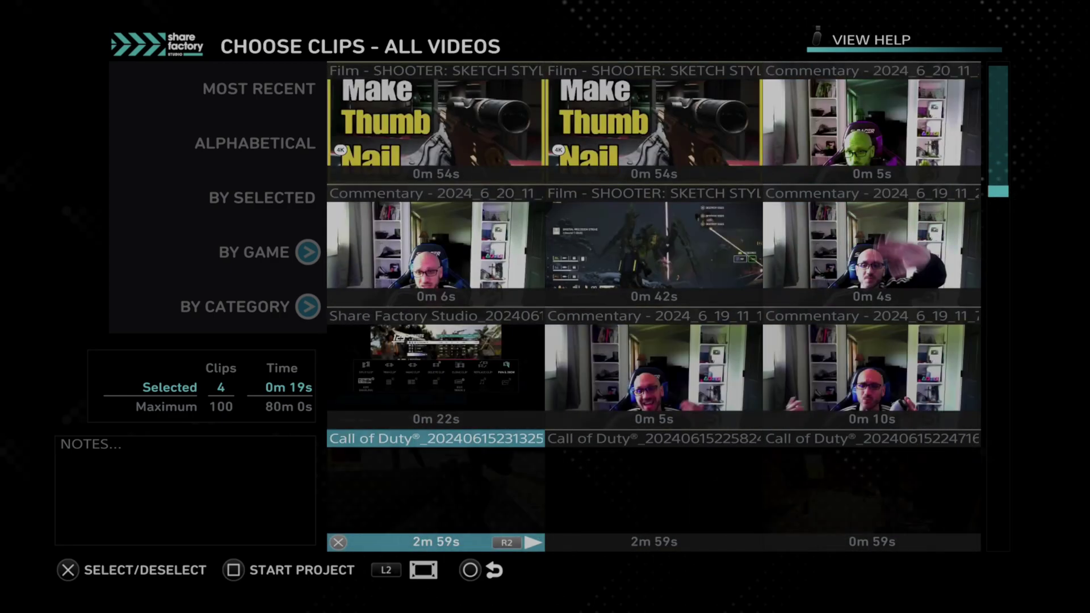
pyautogui.press('Left')
pyautogui.press('Down')
pyautogui.press('Right')
pyautogui.press('Down')
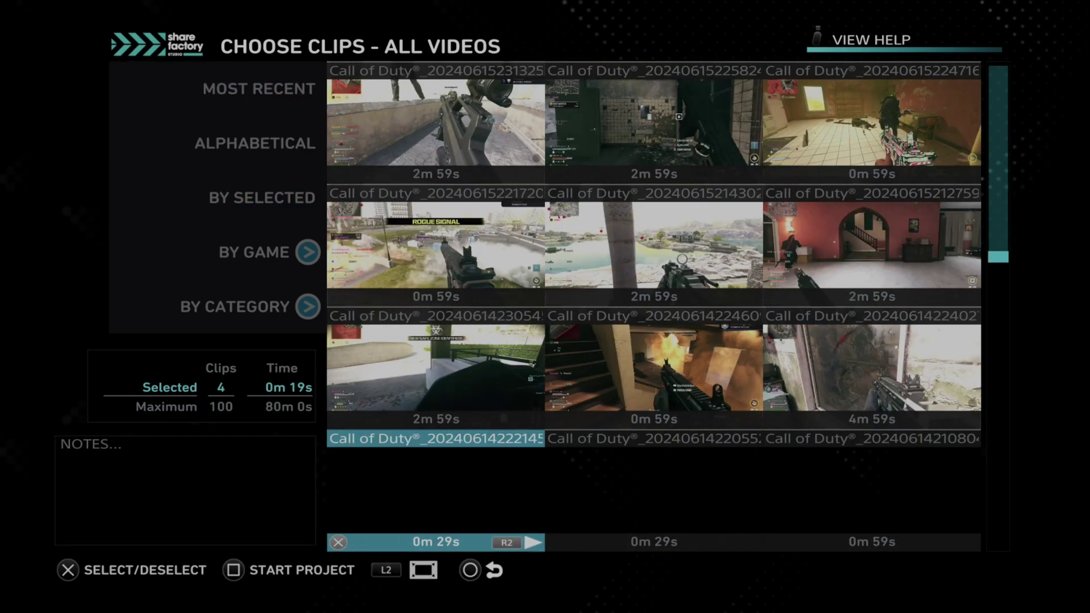
pyautogui.press('Up')
pyautogui.press('Down')
pyautogui.press('Up')
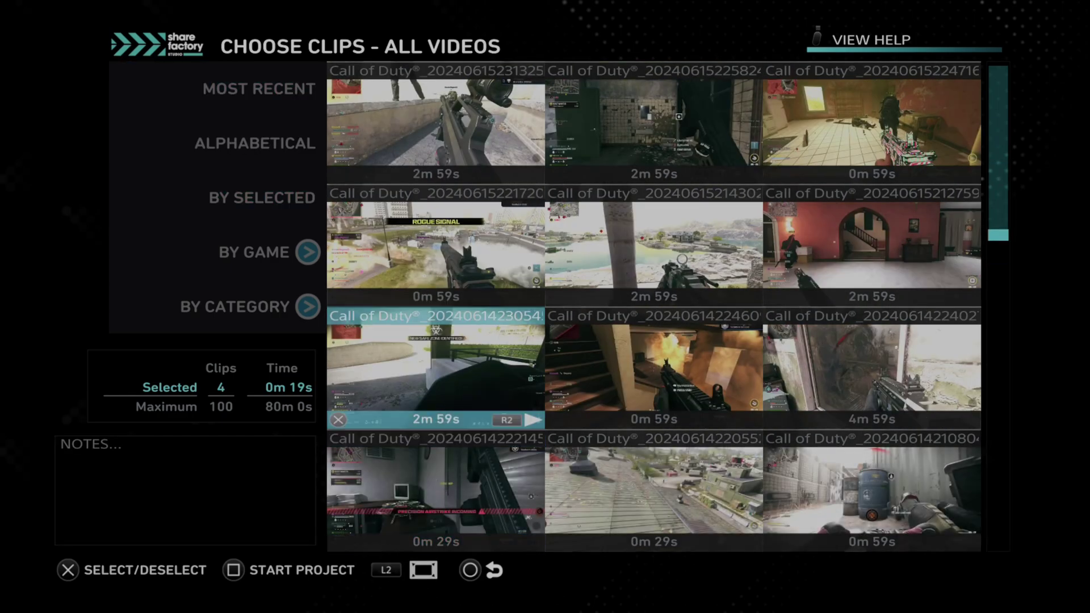
# Add the 22-second Share Factory Studio clip to the selection and start the video project
pyautogui.press('Up')
pyautogui.press('Up')
pyautogui.press('Up')
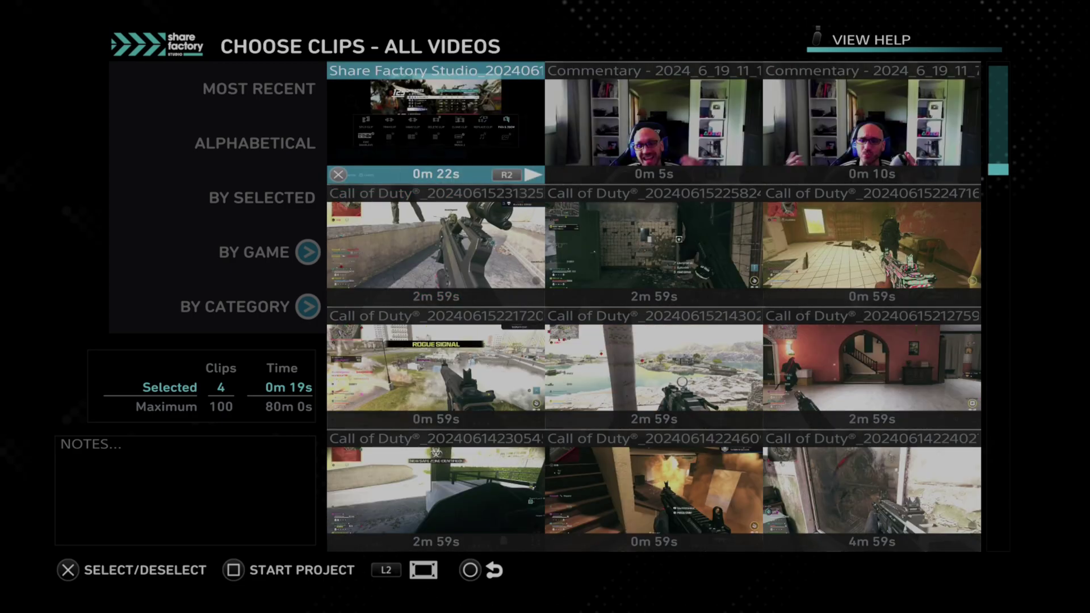
pyautogui.press('Up')
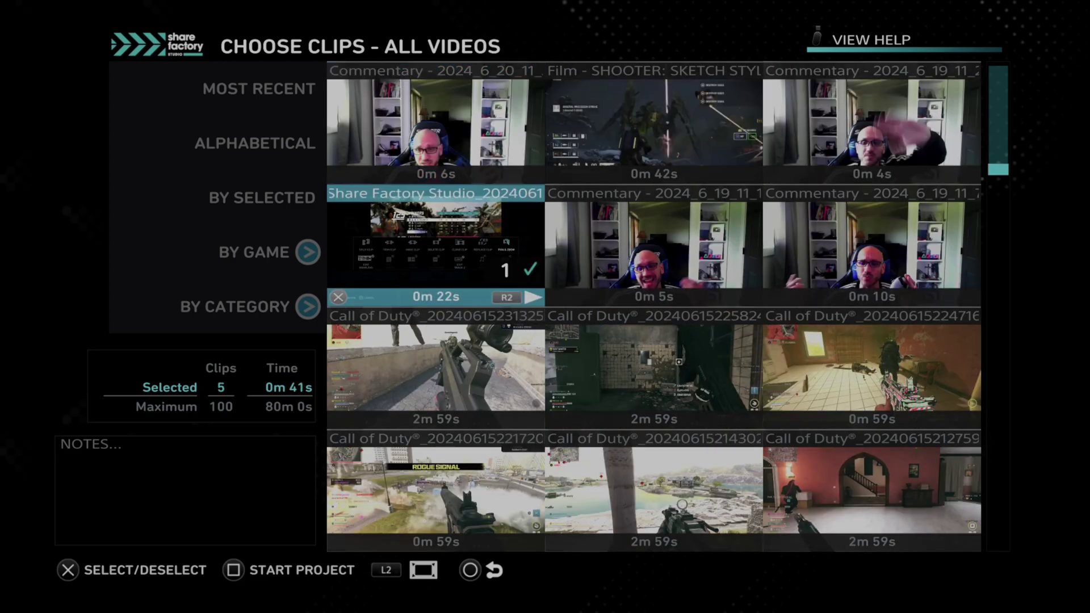
pyautogui.press('space')
pyautogui.press('Return')
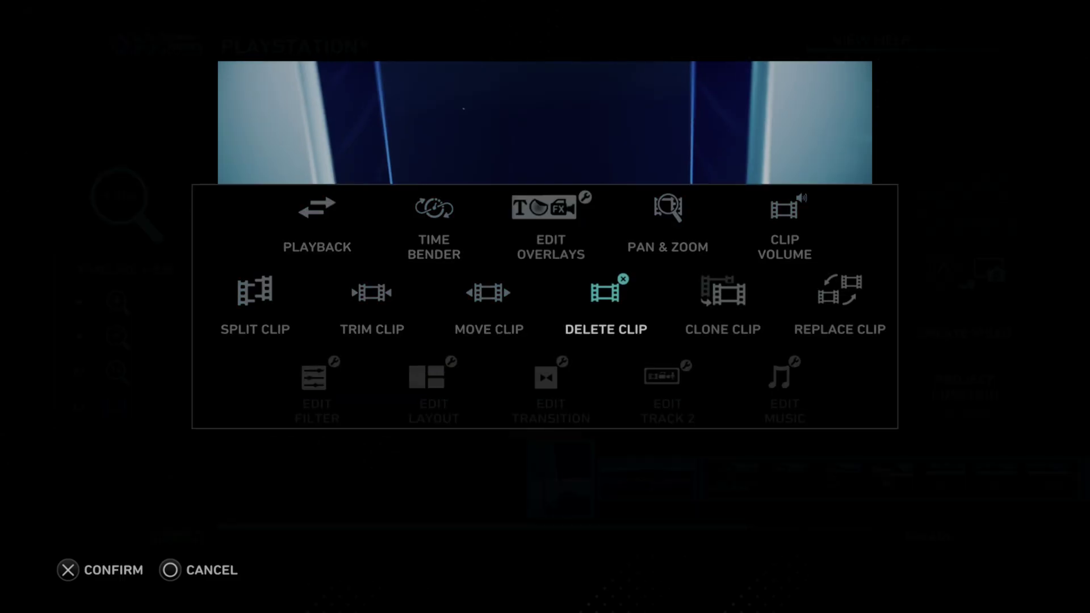
# Delete the PlayStation intro clip from the start of the timeline
pyautogui.press('Return')
pyautogui.press('Left')
pyautogui.press('Return')
# Delete the PlayStation title clip from the timeline in Split Clip mode
pyautogui.press('Return')
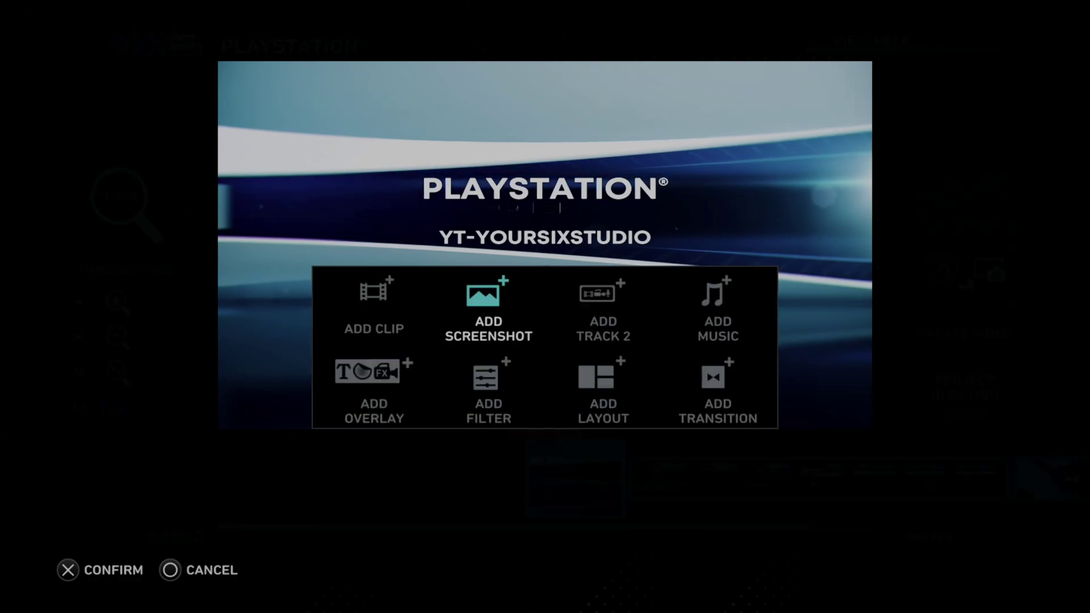
pyautogui.press('Escape')
pyautogui.press('Return')
pyautogui.press('Up')
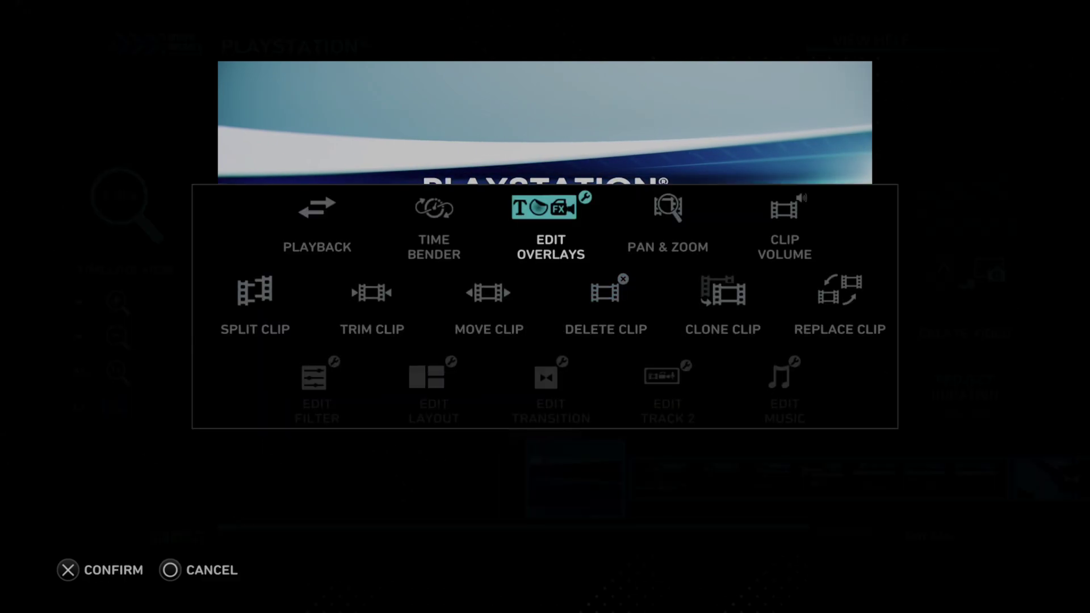
pyautogui.press('Return')
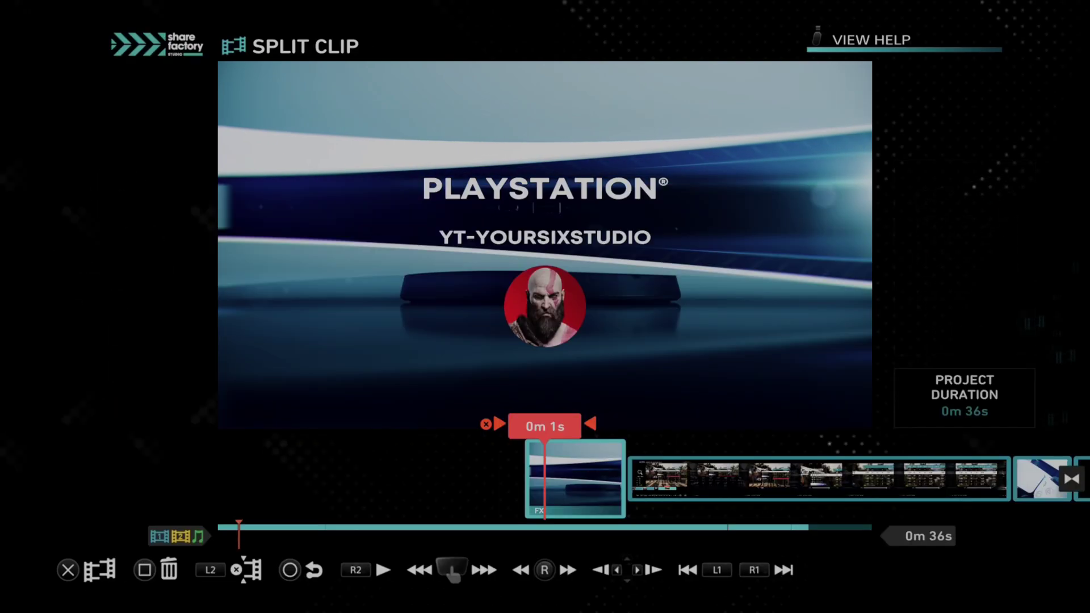
pyautogui.press('Delete')
pyautogui.press('Left')
# Delete the PlayStation outro clip and the Share Factory stinger clip after the gameplay recording
pyautogui.press('Return')
pyautogui.press('Right')
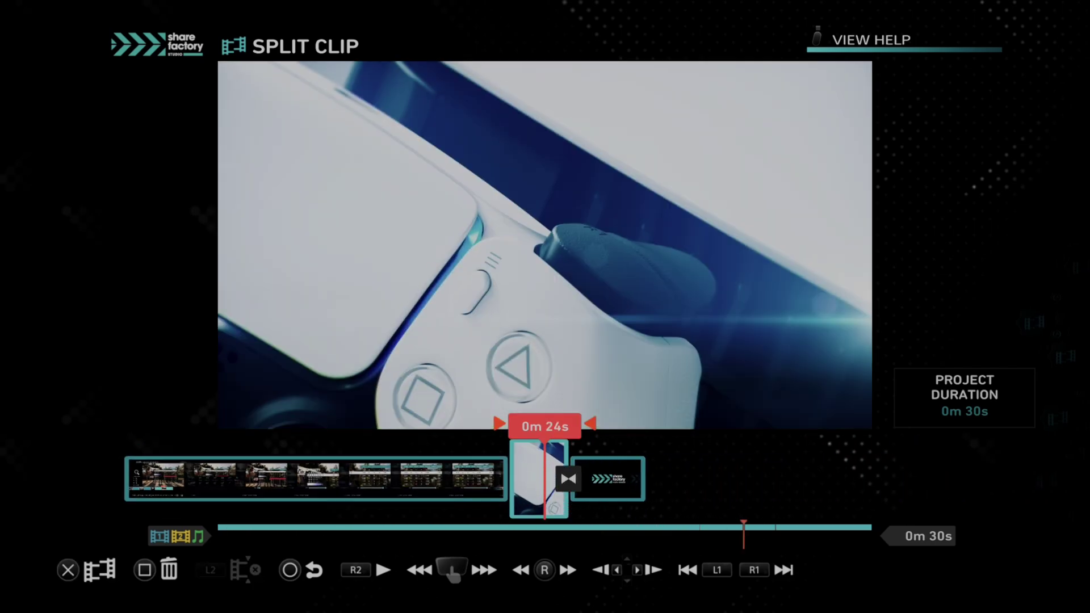
pyautogui.press('Delete')
pyautogui.press('Left')
pyautogui.press('Return')
pyautogui.press('Delete')
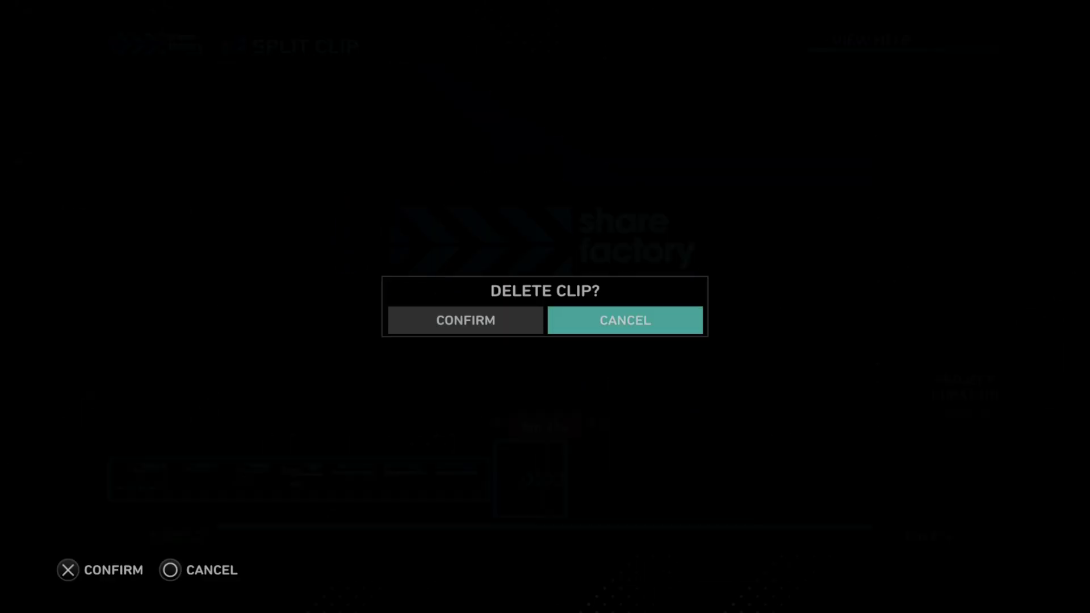
pyautogui.press('Left')
# Leave Split Clip mode and place the playhead at the start of the remaining clip
pyautogui.press('Return')
pyautogui.press('Right')
pyautogui.press('Right')
pyautogui.press('Right')
pyautogui.press('Right')
pyautogui.press('Return')
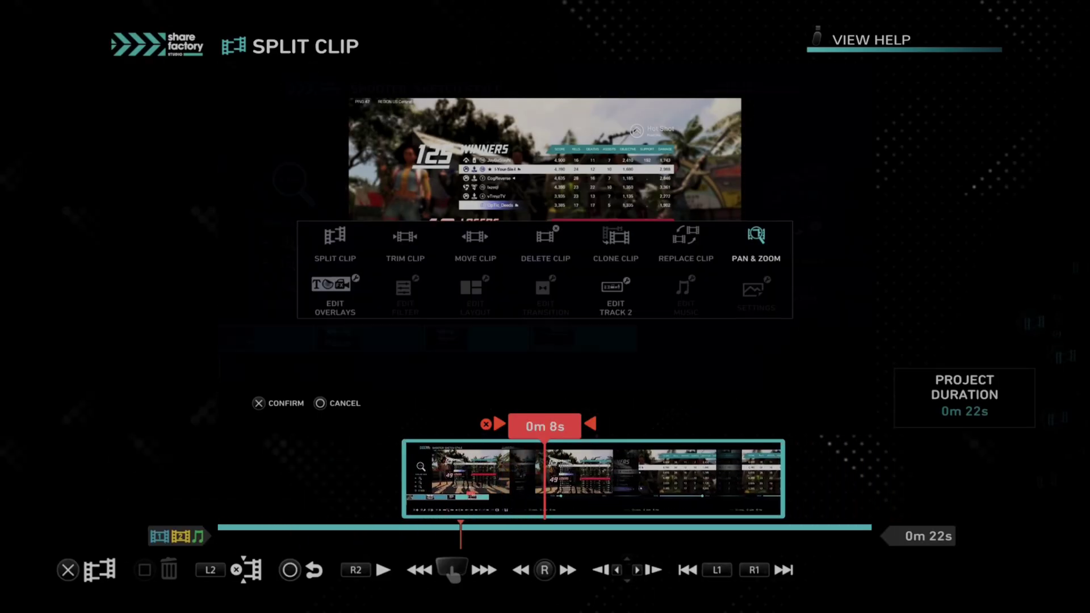
pyautogui.press('Right')
pyautogui.press('Left')
pyautogui.press('Escape')
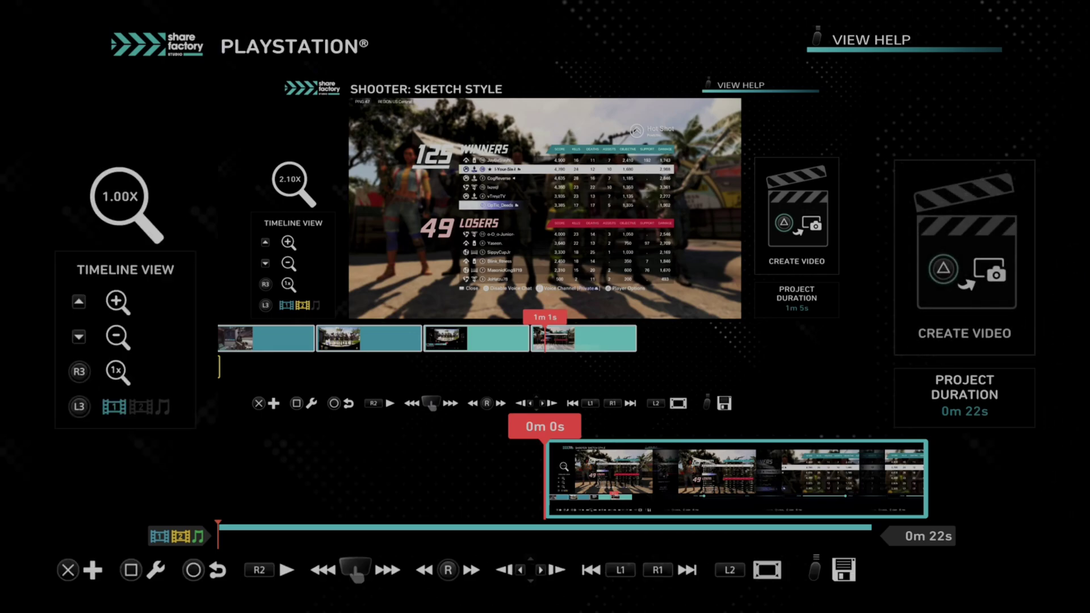
# Add the "Make Thumb Nail" CARTOON screenshot to the timeline in front of the 22-second clip
pyautogui.press('Return')
pyautogui.press('Right')
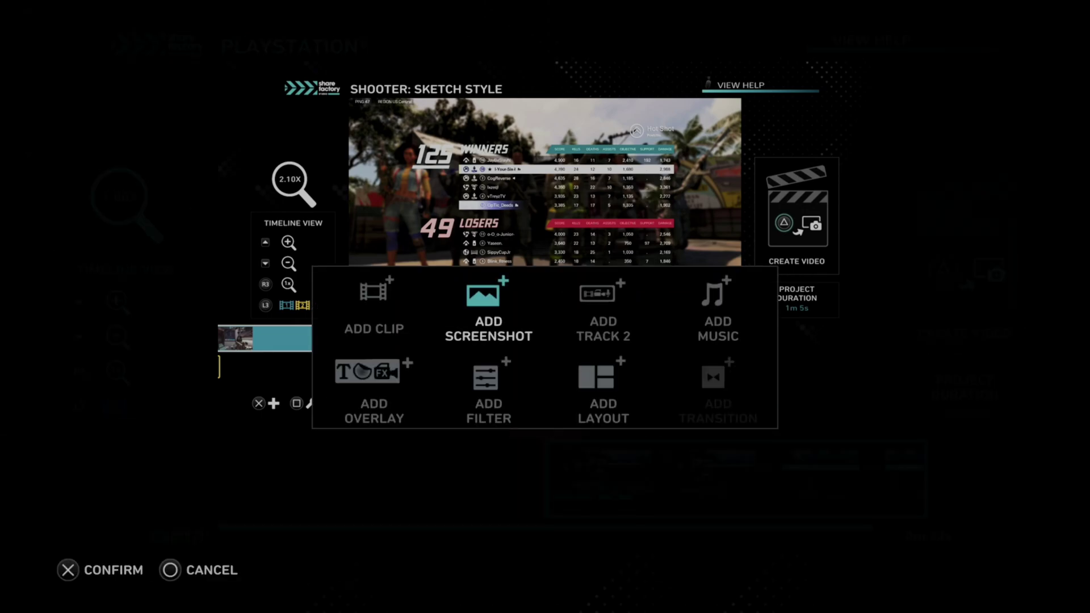
pyautogui.press('Return')
pyautogui.press('Right')
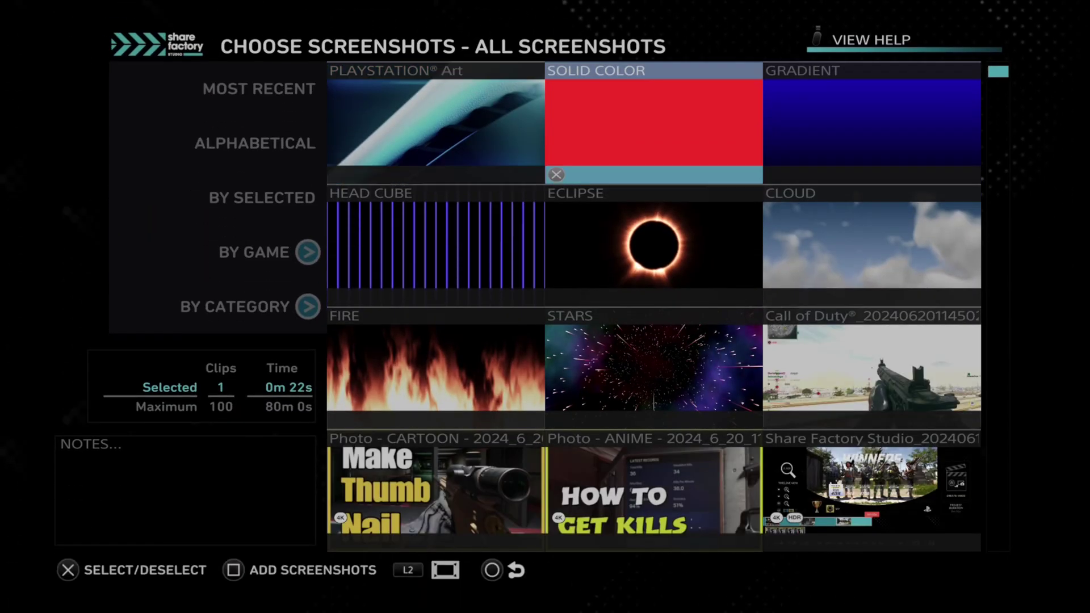
pyautogui.press('Down')
pyautogui.press('Down')
pyautogui.press('Down')
pyautogui.press('Left')
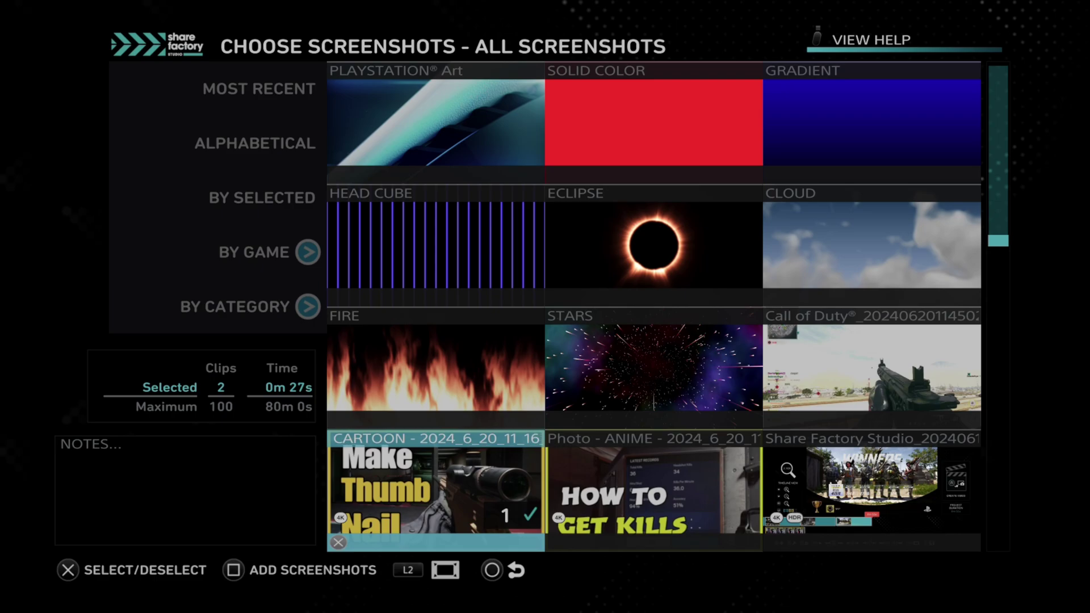
pyautogui.press('Return')
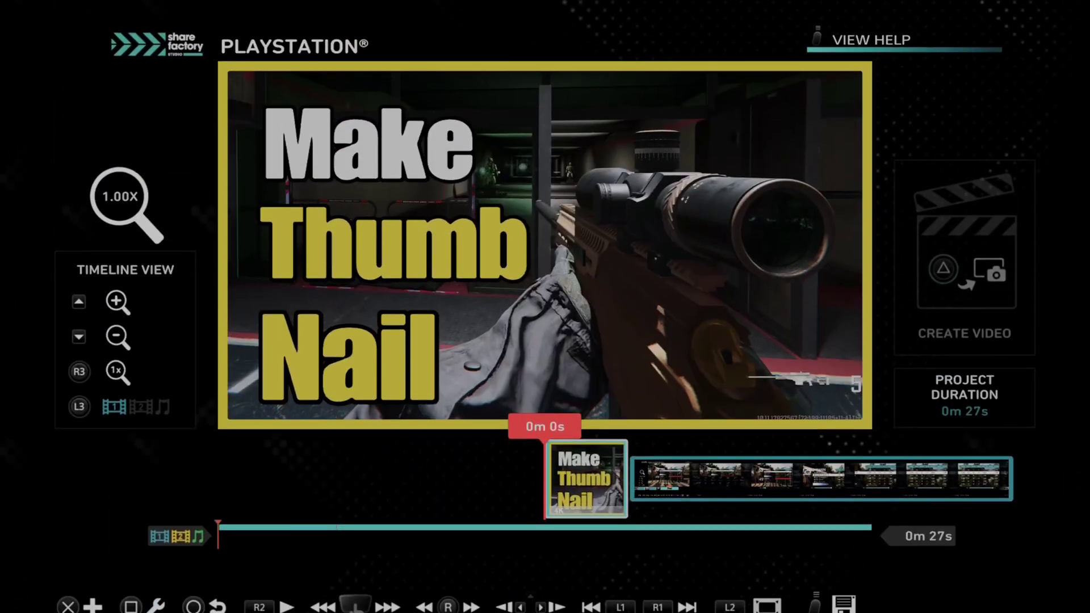
# Generate the project thumbnail from the "Make Thumb Nail" image at the 1-second mark
pyautogui.press('Right')
pyautogui.press('Menu')
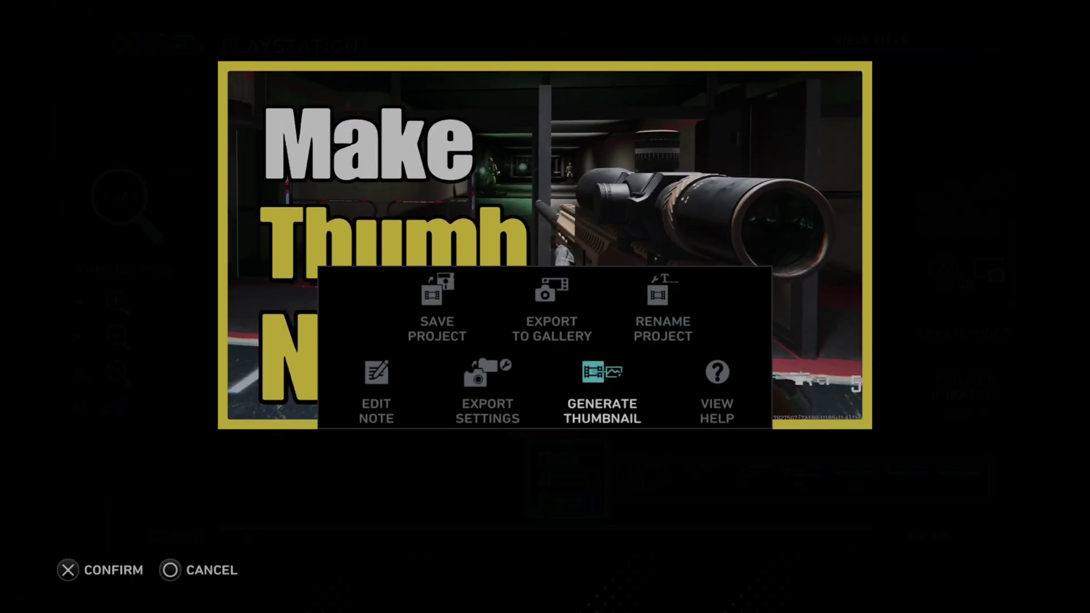
pyautogui.press('Return')
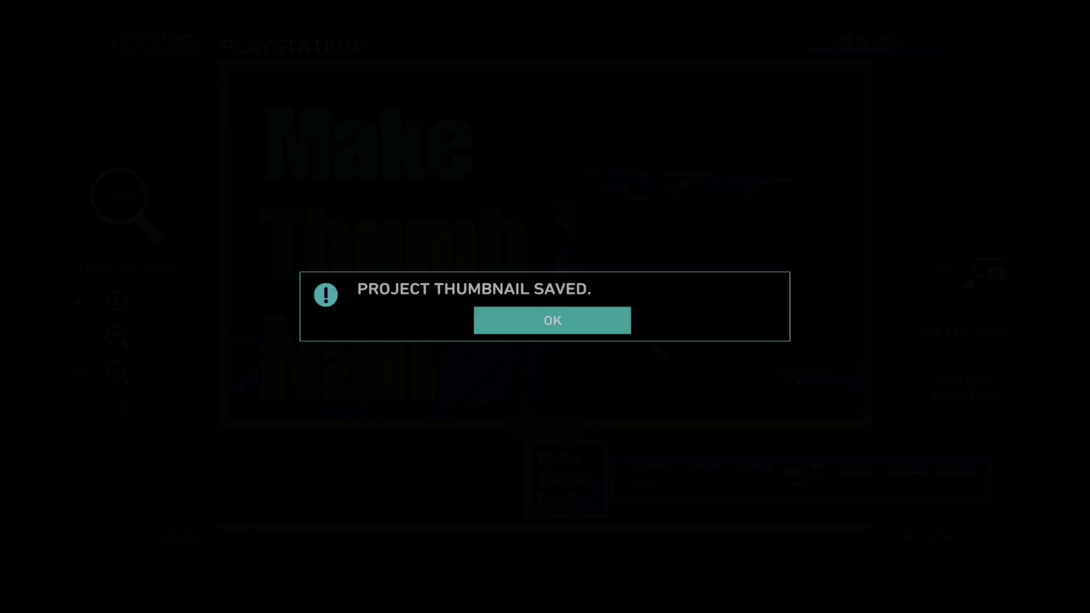
pyautogui.press('Return')
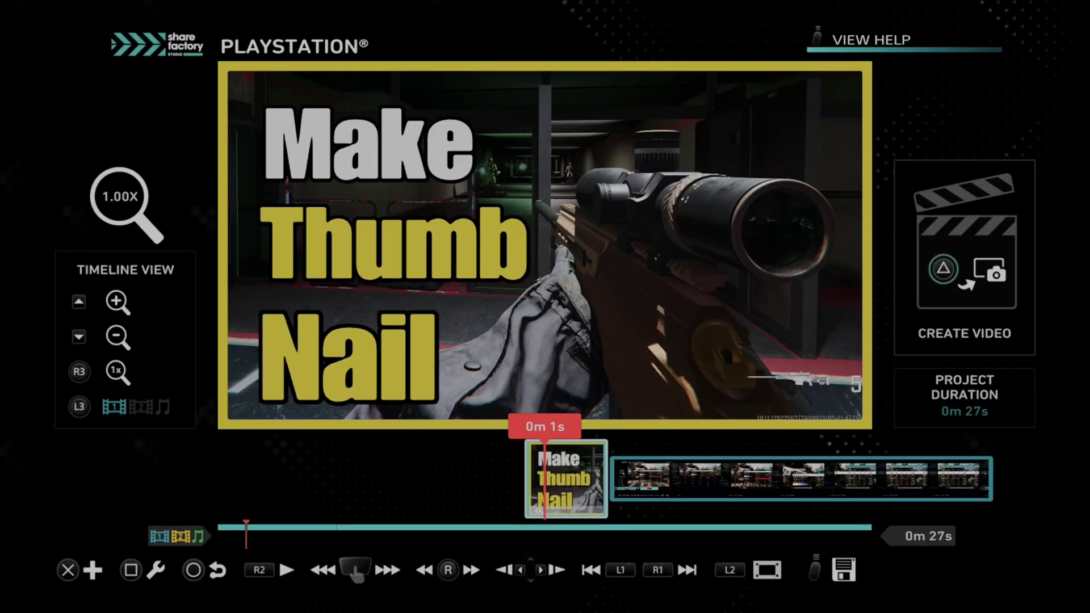
# Check the gameplay clip, return to the "Make Thumb Nail" image at 0m 2s and generate the project thumbnail from that frame
pyautogui.press('Right')
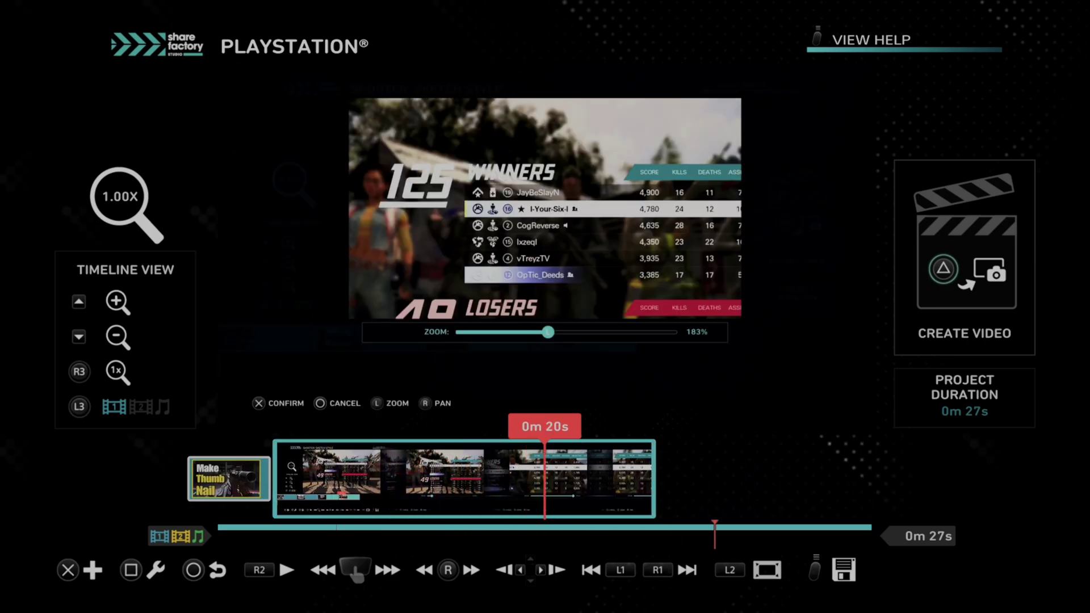
pyautogui.press('Left')
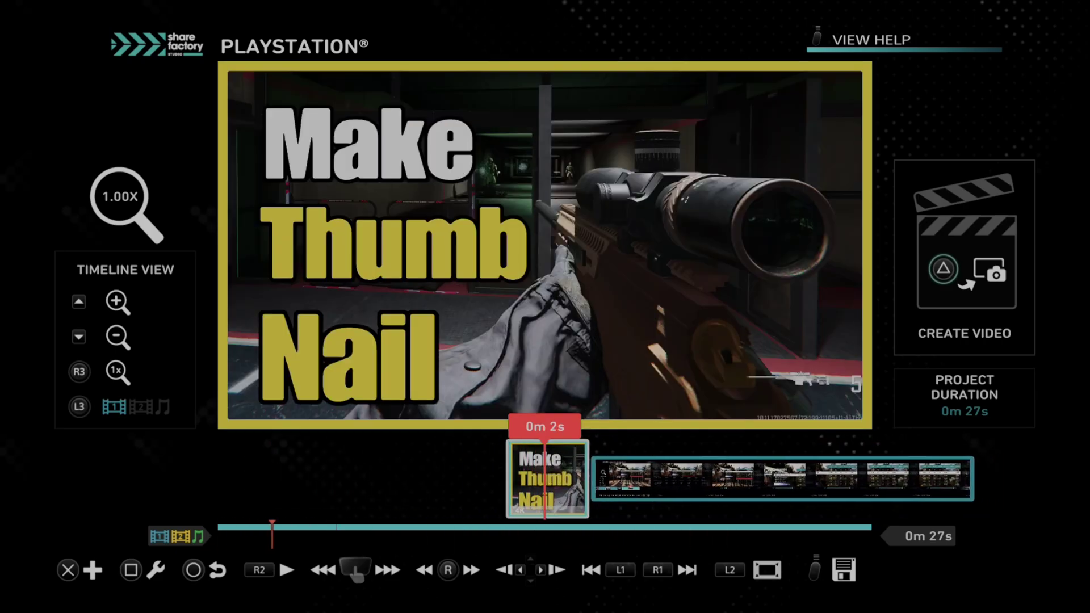
pyautogui.press('Menu')
pyautogui.press('Return')
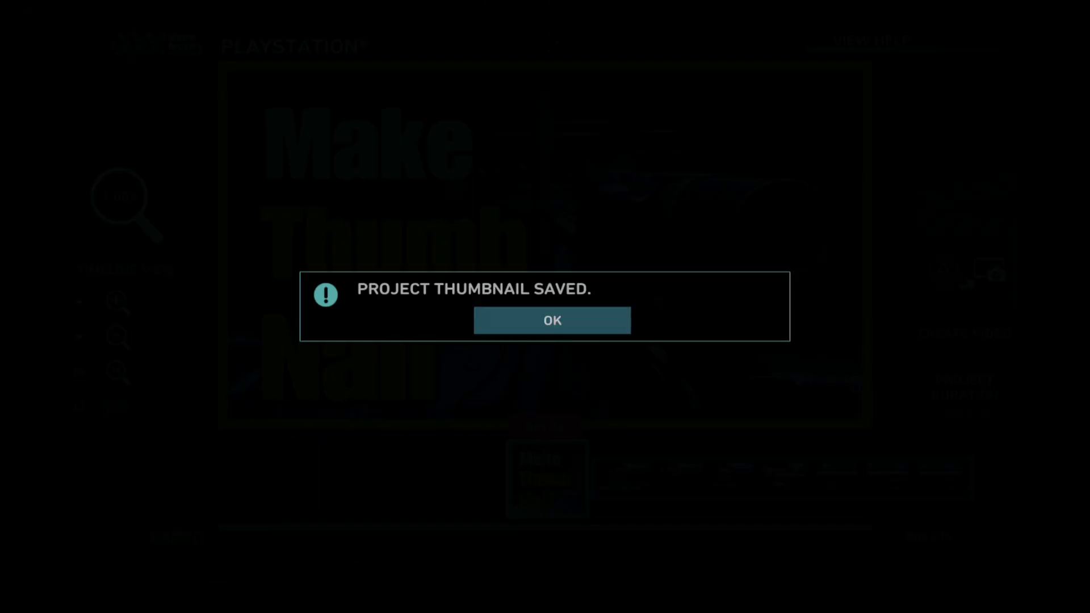
pyautogui.press('Return')
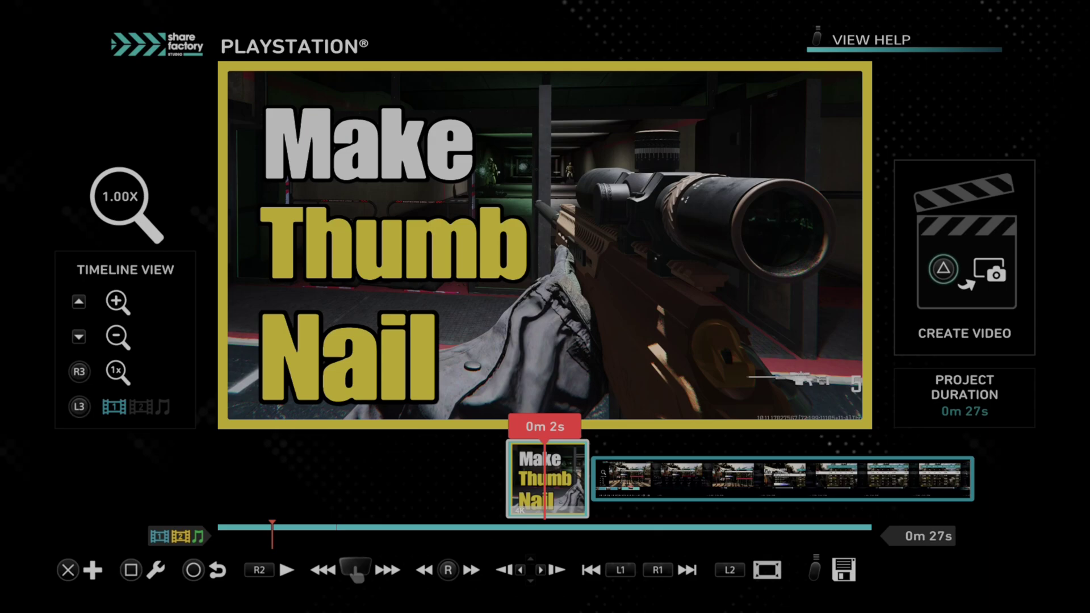
# Delete the "Make Thumb Nail" image clip from the start of the timeline
pyautogui.press('s')
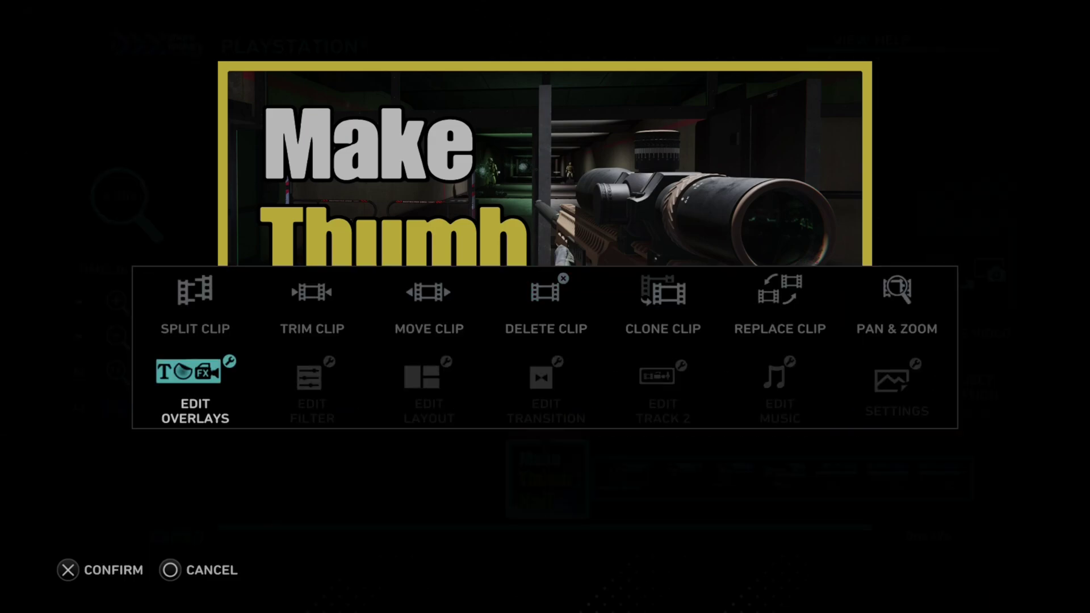
pyautogui.press('Return')
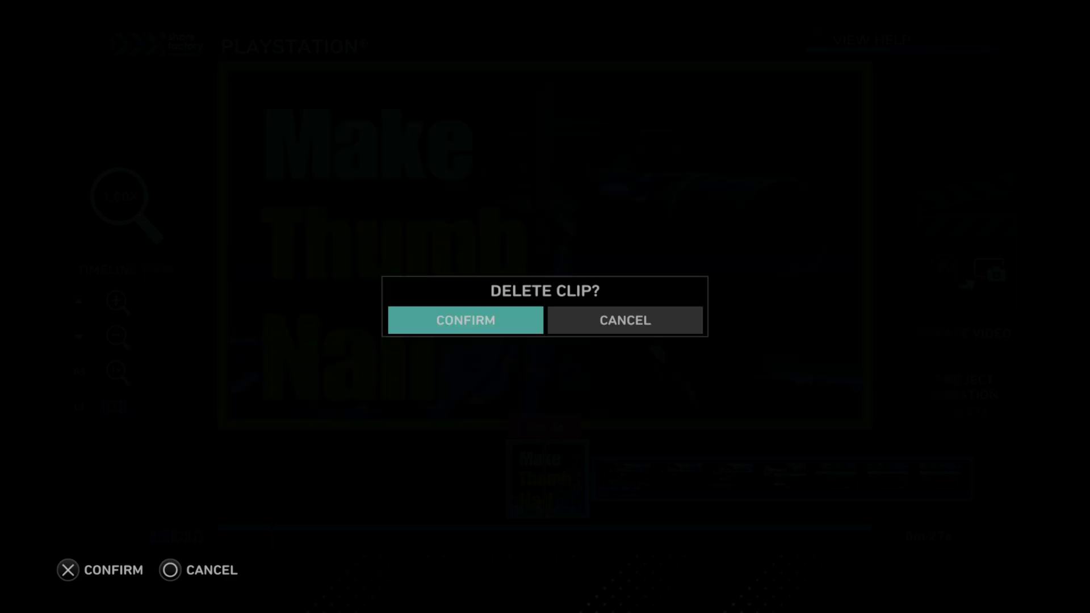
pyautogui.press('Return')
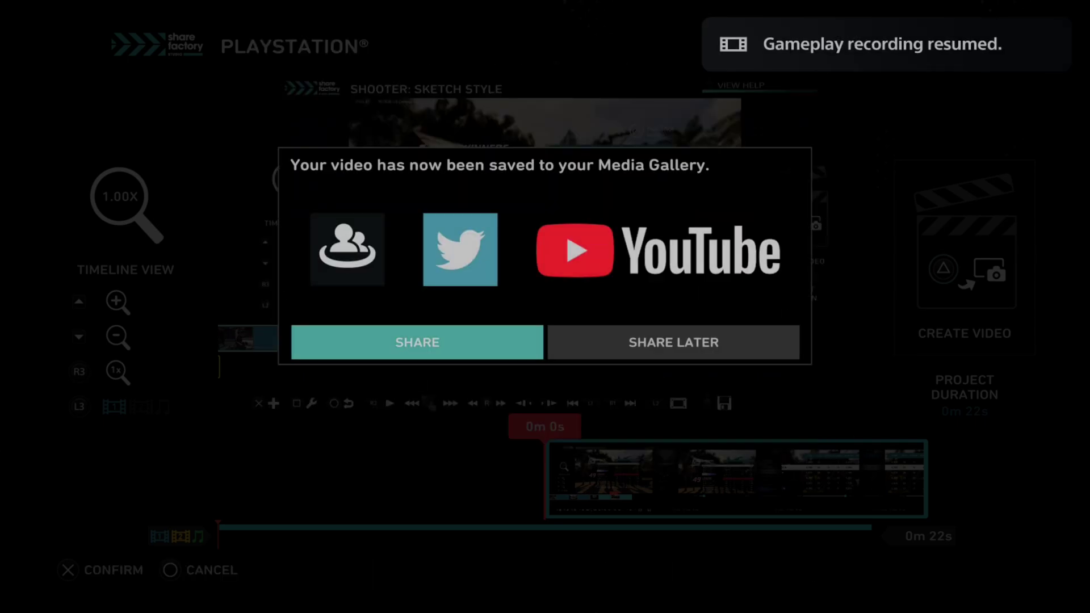
# Dismiss the video sharing prompt and view the exported 22-second video among all items in the Media Gallery
pyautogui.press('Escape')
pyautogui.press('F12')
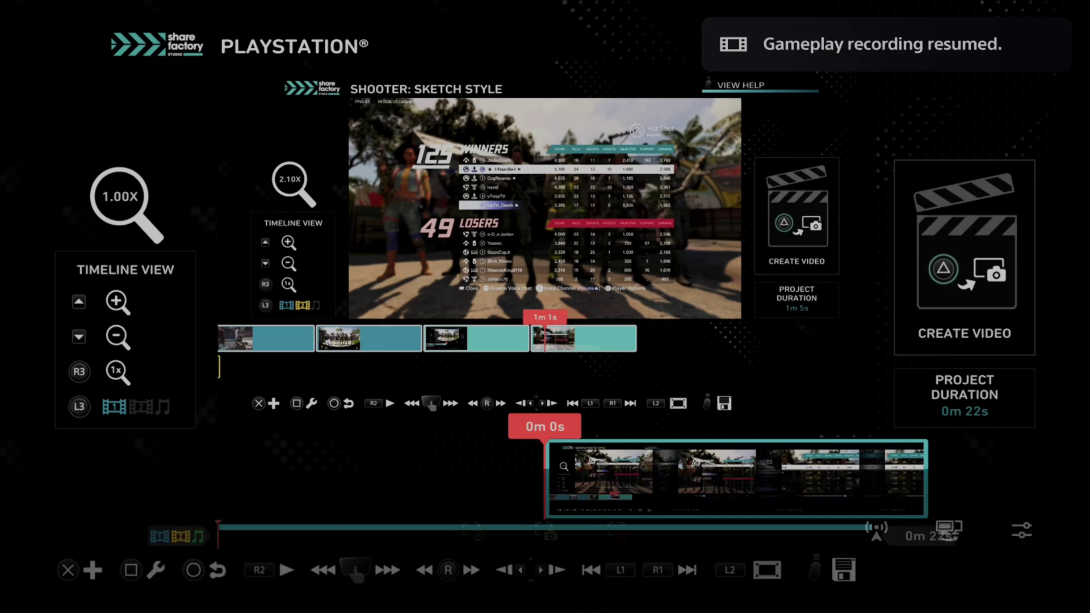
pyautogui.press('Left')
pyautogui.press('Left')
pyautogui.press('Return')
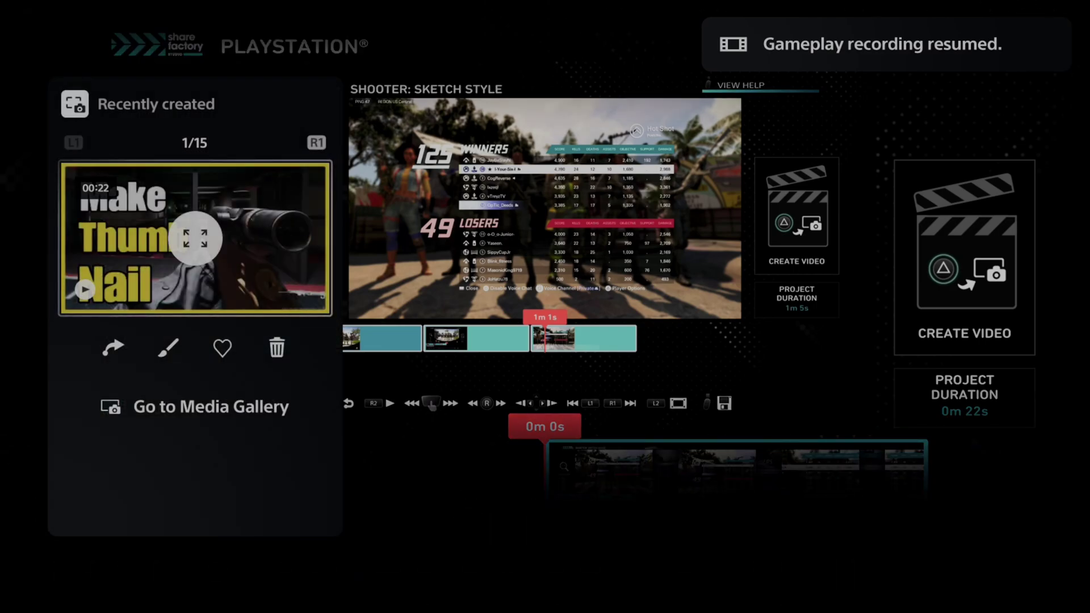
pyautogui.press('Down')
pyautogui.press('Return')
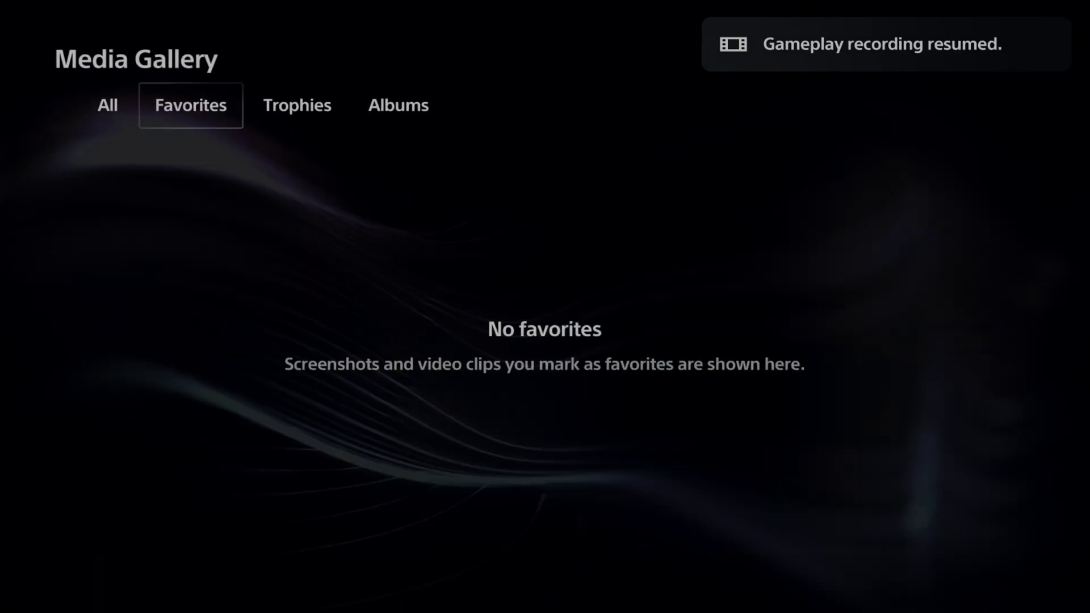
pyautogui.press('Left')
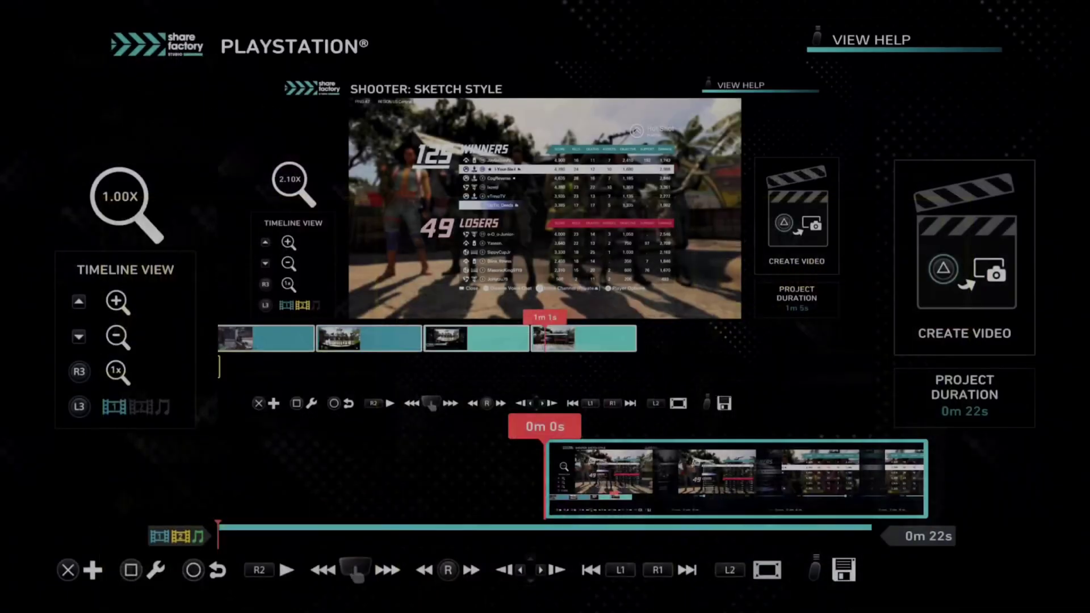
# Return to the video project in Share Factory Studio, save it and exit
pyautogui.press('Escape')
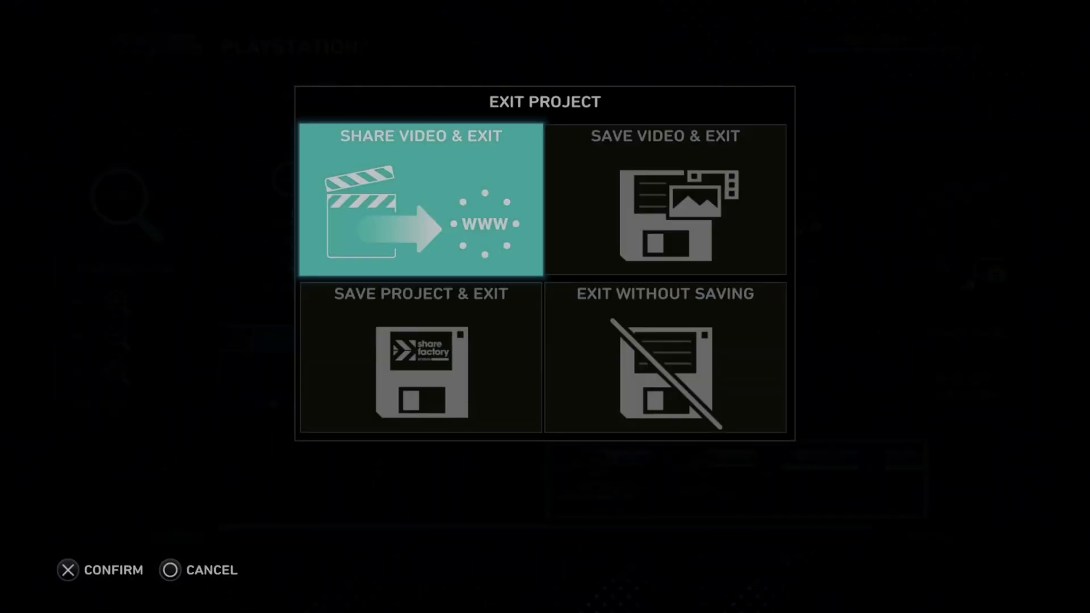
pyautogui.press('Right')
pyautogui.press('Down')
pyautogui.press('Return')
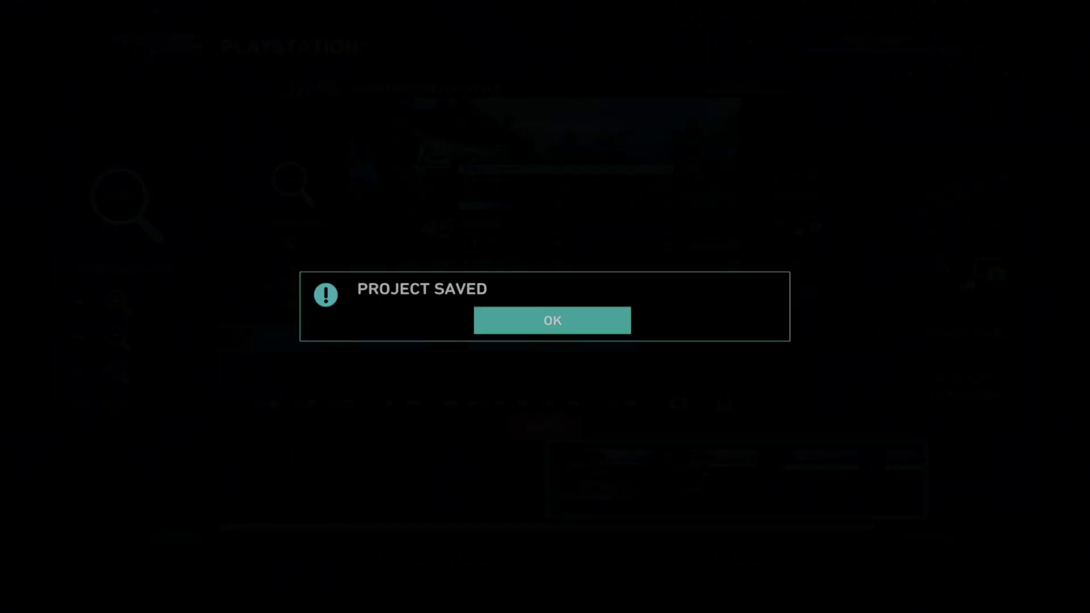
pyautogui.press('Return')
# Open the last project in the Photo Editor
pyautogui.press('Right')
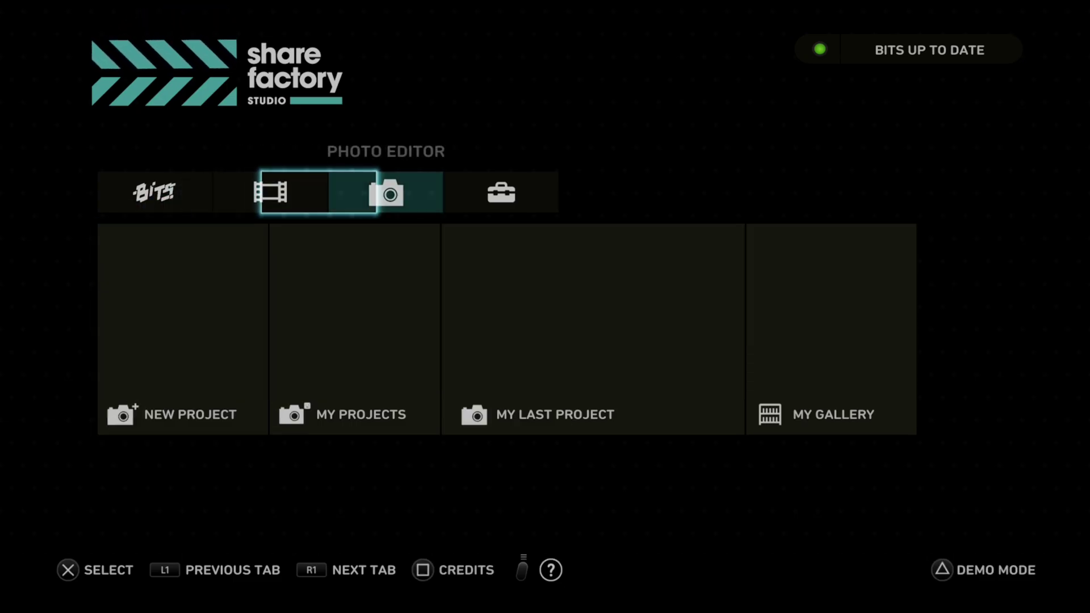
pyautogui.press('Down')
pyautogui.press('Right')
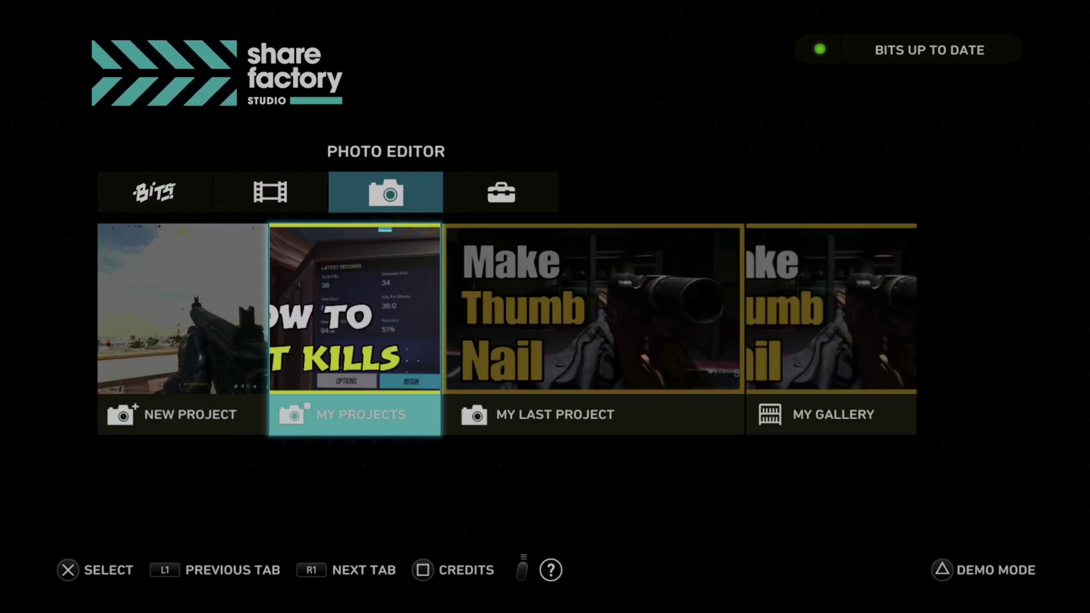
pyautogui.press('Right')
pyautogui.press('Return')
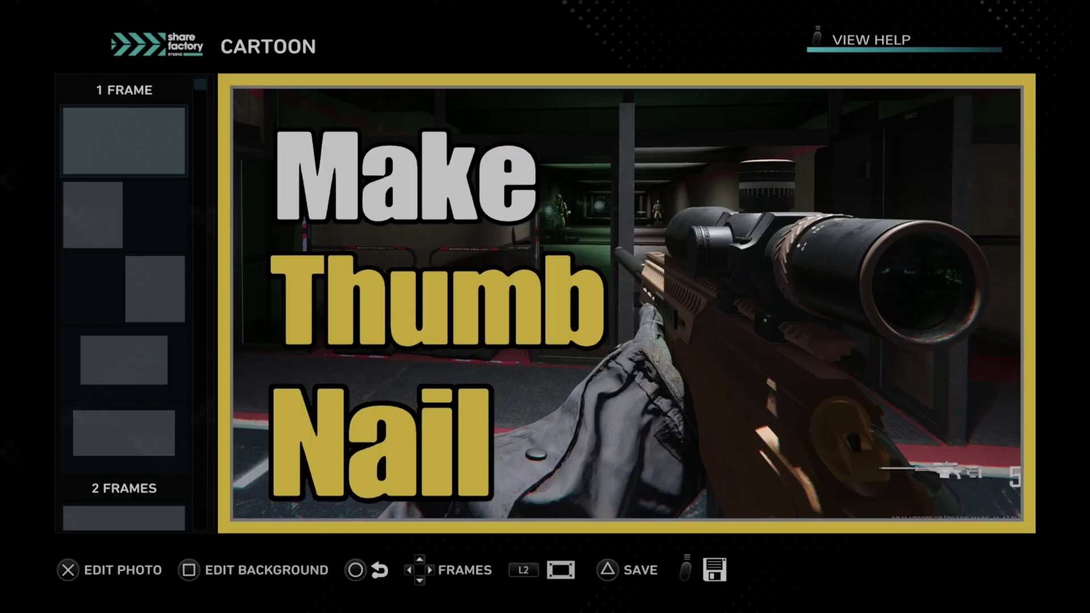
# Examine the photo and background editing options and the existing text overlays of the CARTOON project
pyautogui.press('Return')
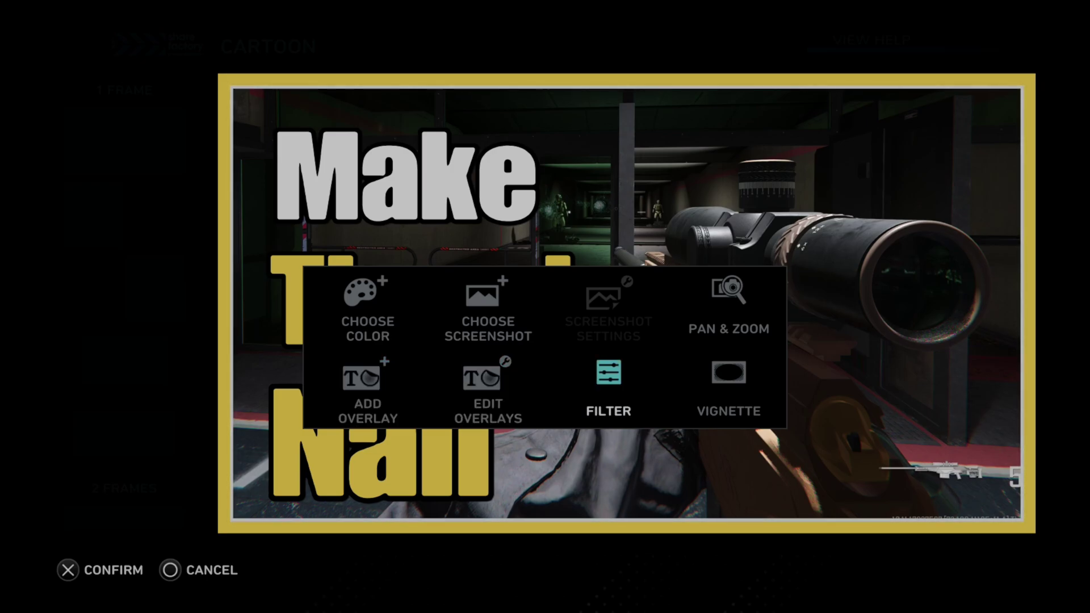
pyautogui.press('Escape')
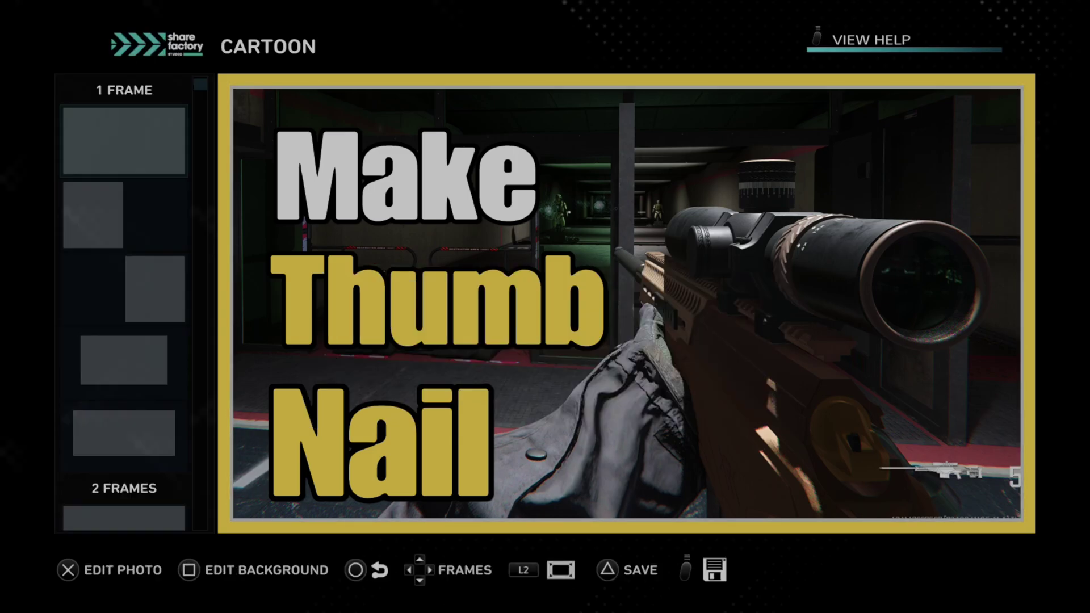
pyautogui.press('s')
pyautogui.press('Escape')
pyautogui.press('Return')
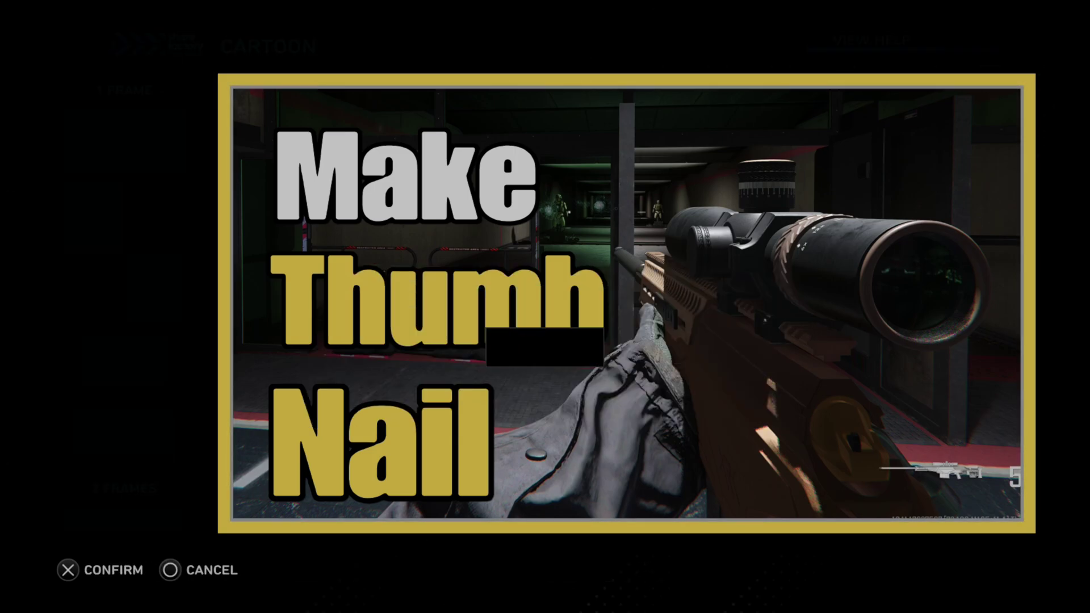
pyautogui.press('Right')
pyautogui.press('Return')
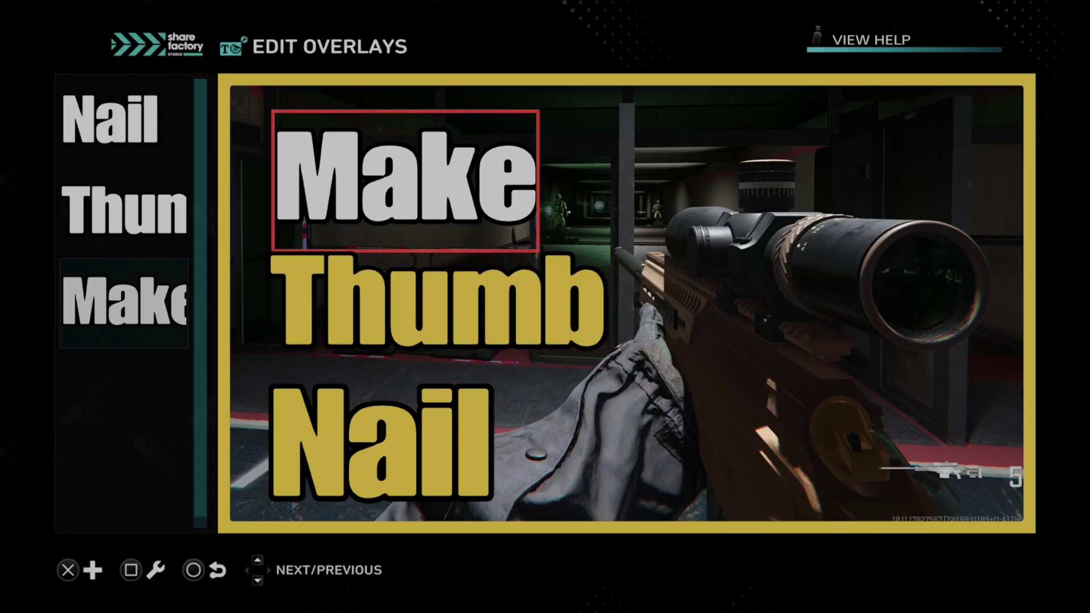
pyautogui.press('Escape')
# Browse the static stickers available as overlays for the photo
pyautogui.press('Return')
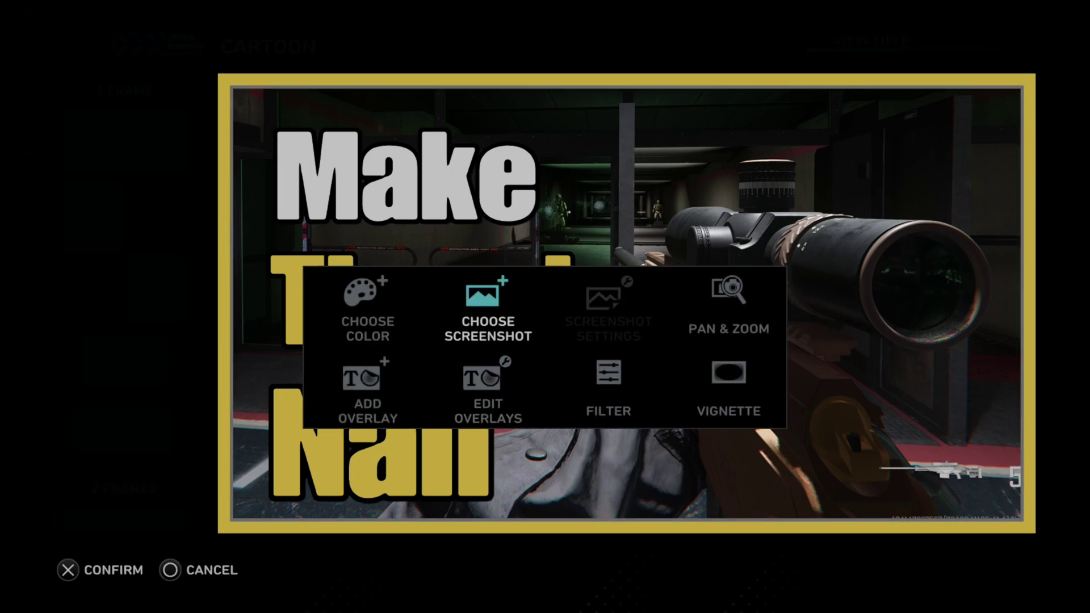
pyautogui.press('Down')
pyautogui.press('Return')
pyautogui.press('Left')
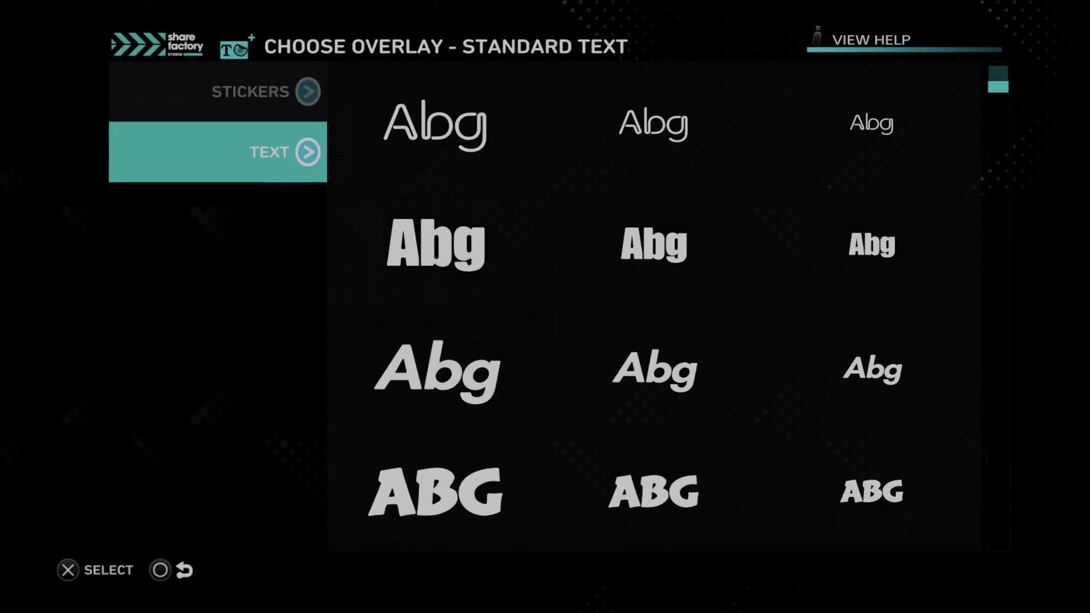
pyautogui.press('Up')
pyautogui.press('Return')
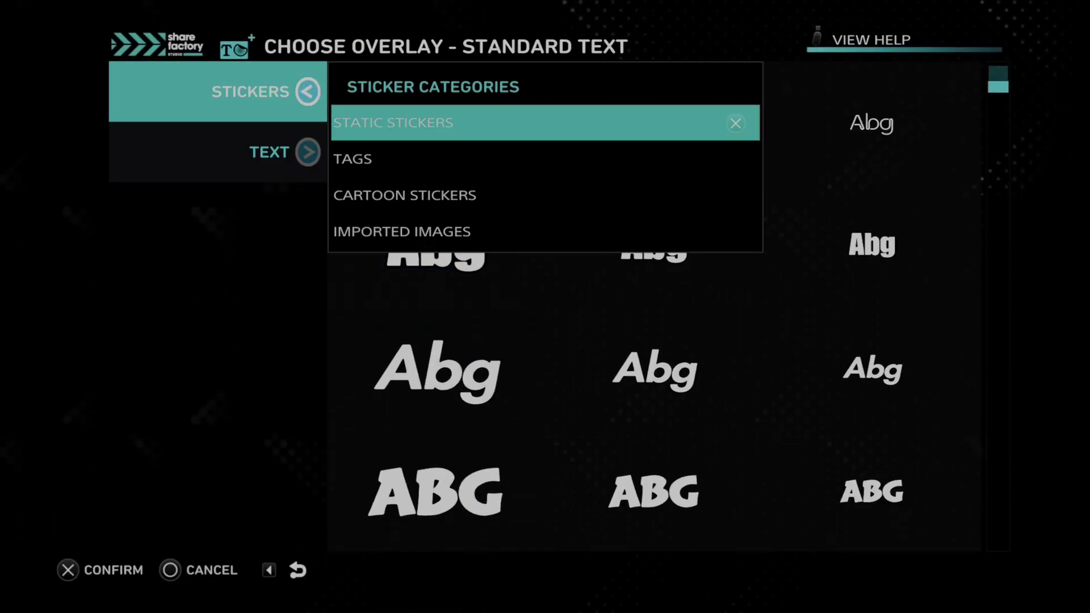
pyautogui.press('Return')
pyautogui.press('Right')
pyautogui.press('Down')
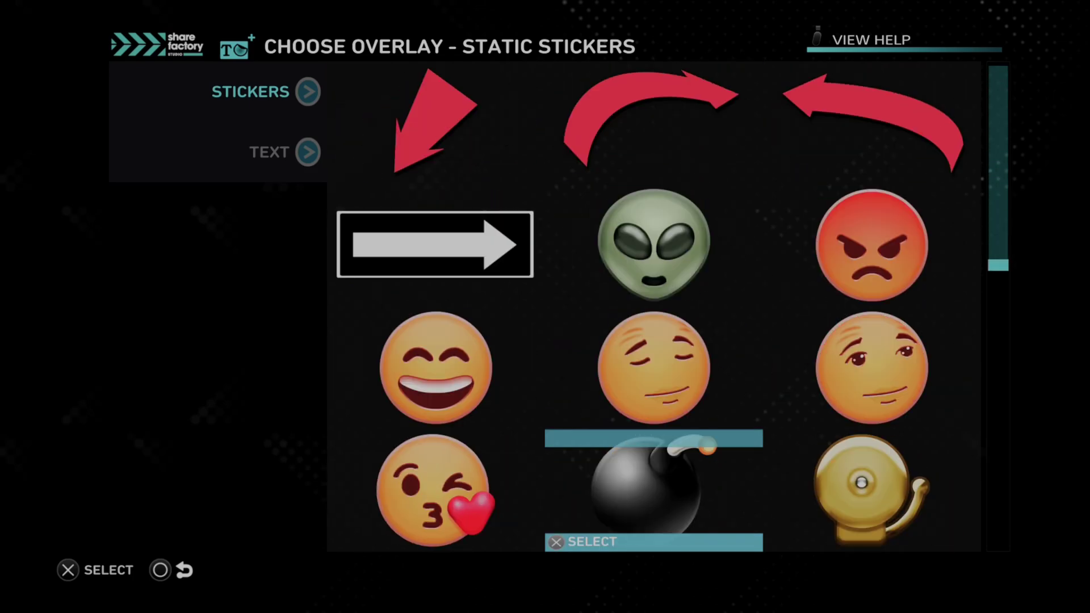
pyautogui.press('Down')
pyautogui.press('Down')
pyautogui.press('Down')
pyautogui.press('Down')
pyautogui.press('Down')
pyautogui.press('Down')
pyautogui.press('Down')
pyautogui.press('Down')
pyautogui.press('Down')
pyautogui.press('Down')
pyautogui.press('Down')
pyautogui.press('Down')
pyautogui.press('Down')
pyautogui.press('Down')
pyautogui.press('Down')
pyautogui.press('Down')
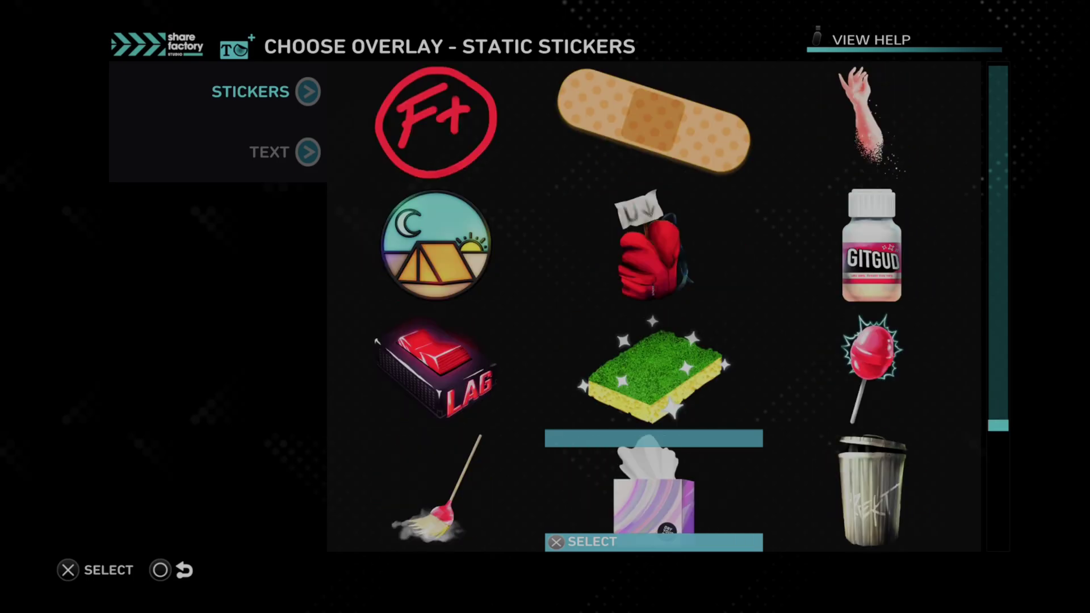
pyautogui.press('Down')
pyautogui.press('Down')
pyautogui.press('Down')
pyautogui.press('Down')
pyautogui.press('Down')
pyautogui.press('Down')
pyautogui.press('Down')
pyautogui.press('Down')
pyautogui.press('Down')
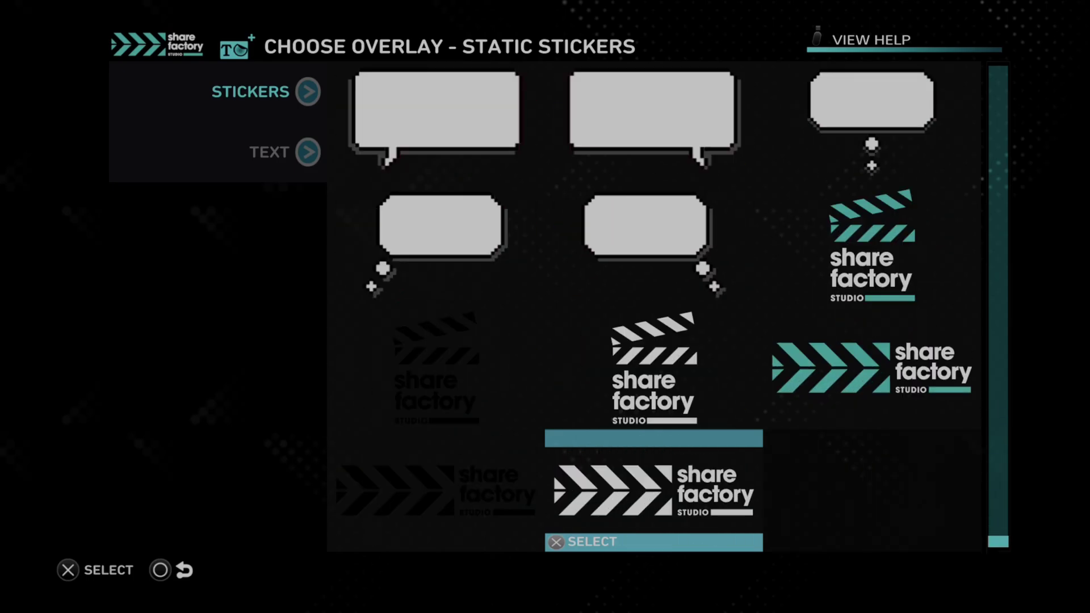
pyautogui.press('Up')
pyautogui.press('Up')
pyautogui.press('Up')
pyautogui.press('Up')
pyautogui.press('Up')
pyautogui.press('Up')
pyautogui.press('Up')
pyautogui.press('Up')
pyautogui.press('Up')
pyautogui.press('Up')
pyautogui.press('Up')
pyautogui.press('Up')
pyautogui.press('Up')
pyautogui.press('Up')
pyautogui.press('Up')
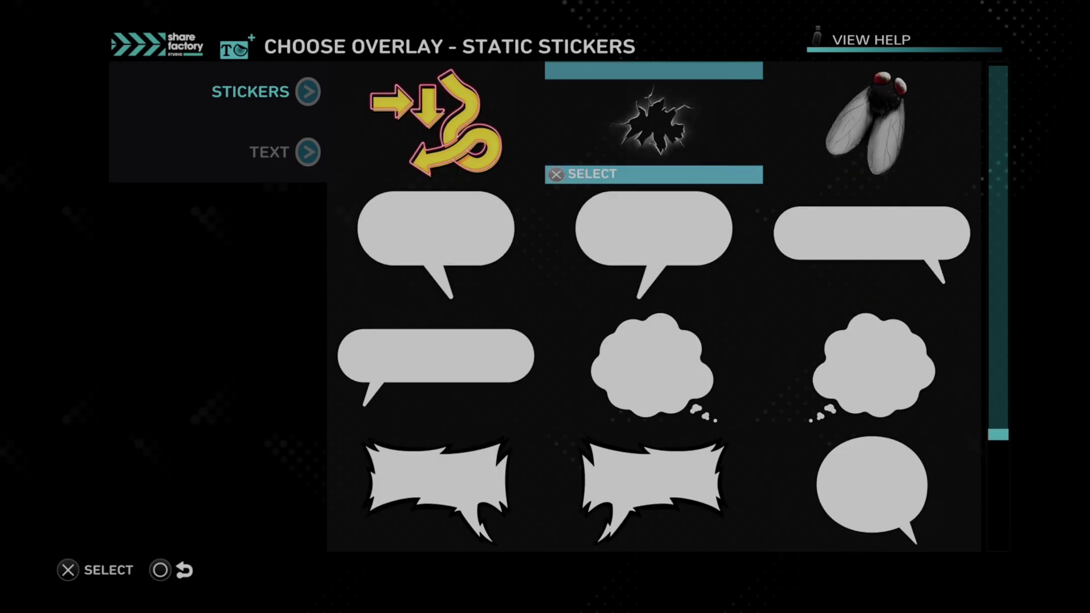
pyautogui.press('Up')
pyautogui.press('Up')
pyautogui.press('Up')
pyautogui.press('Up')
pyautogui.press('Up')
pyautogui.press('Up')
pyautogui.press('Up')
pyautogui.press('Up')
pyautogui.press('Up')
pyautogui.press('Up')
pyautogui.press('Up')
pyautogui.press('Up')
pyautogui.press('Up')
pyautogui.press('Up')
pyautogui.press('Up')
pyautogui.press('Up')
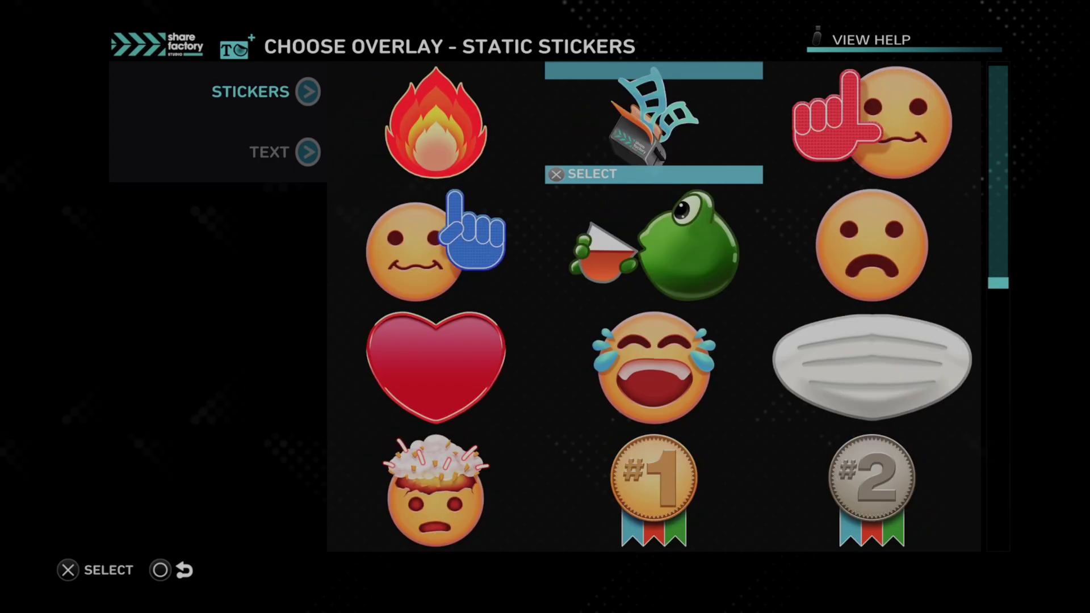
pyautogui.press('Up')
pyautogui.press('Up')
pyautogui.press('Up')
pyautogui.press('Up')
pyautogui.press('Up')
pyautogui.press('Up')
pyautogui.press('Up')
pyautogui.press('Up')
pyautogui.press('Up')
pyautogui.press('Up')
pyautogui.press('Up')
pyautogui.press('Up')
pyautogui.press('Up')
pyautogui.press('Up')
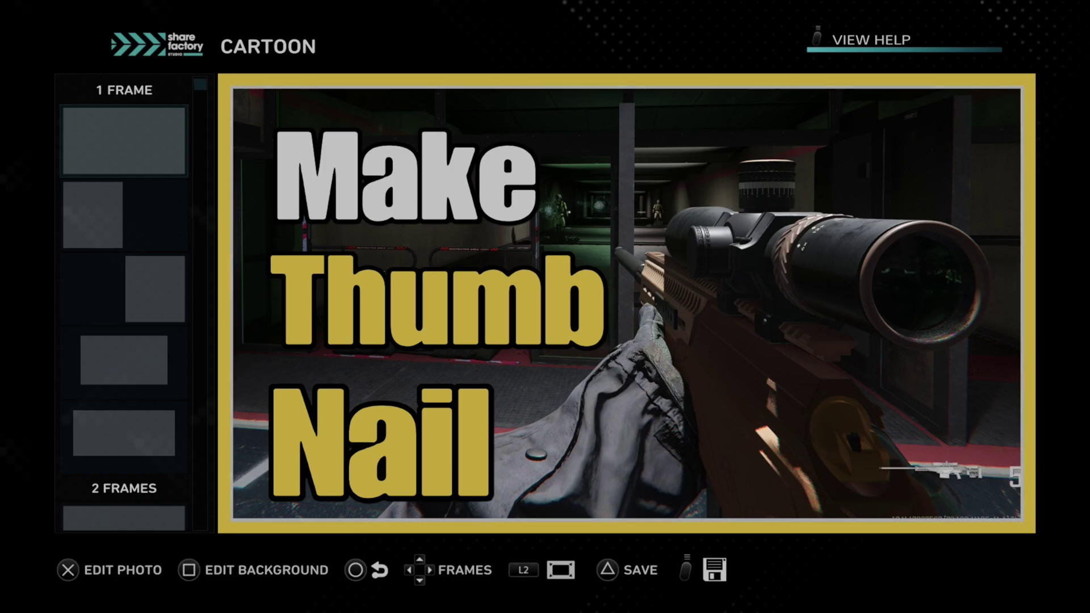
# Cancel exiting the photo project and go to the Media Gallery from the recently created 22-second video
pyautogui.press('Escape')
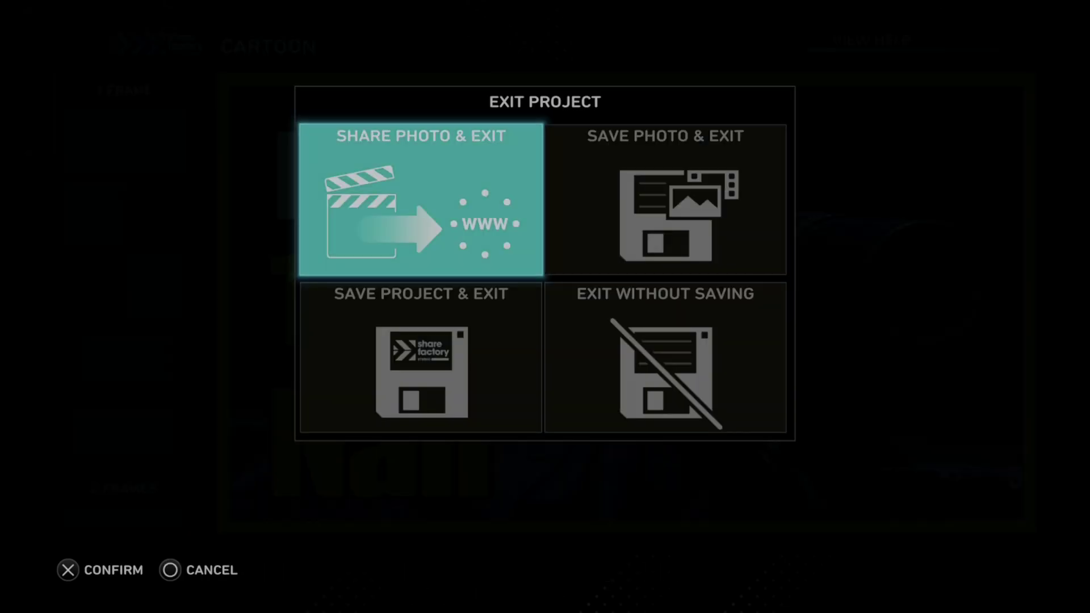
pyautogui.press('Escape')
pyautogui.press('Print')
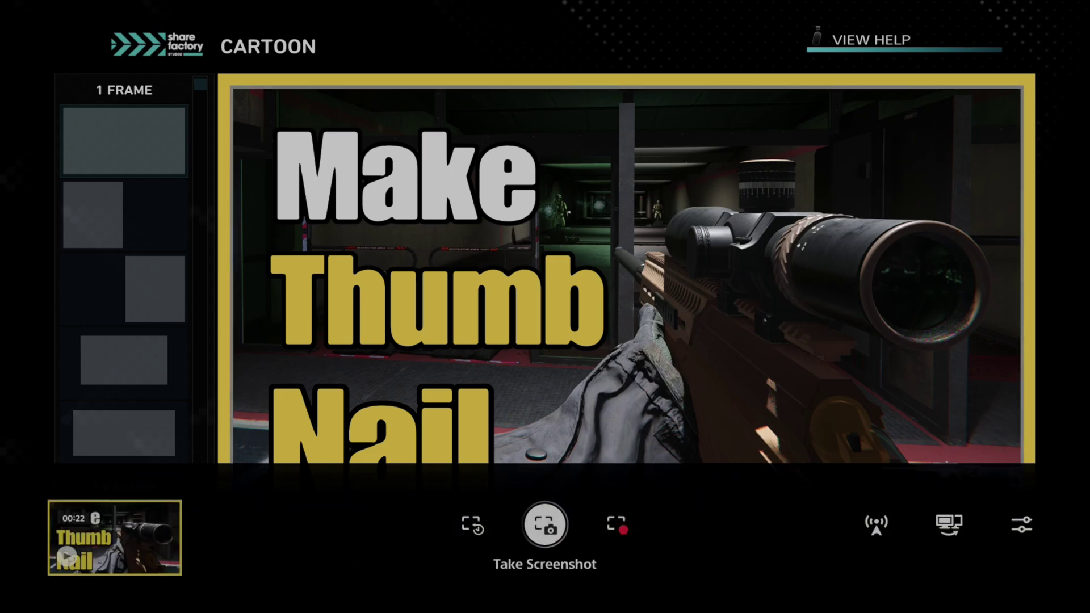
pyautogui.press('Left')
pyautogui.press('Left')
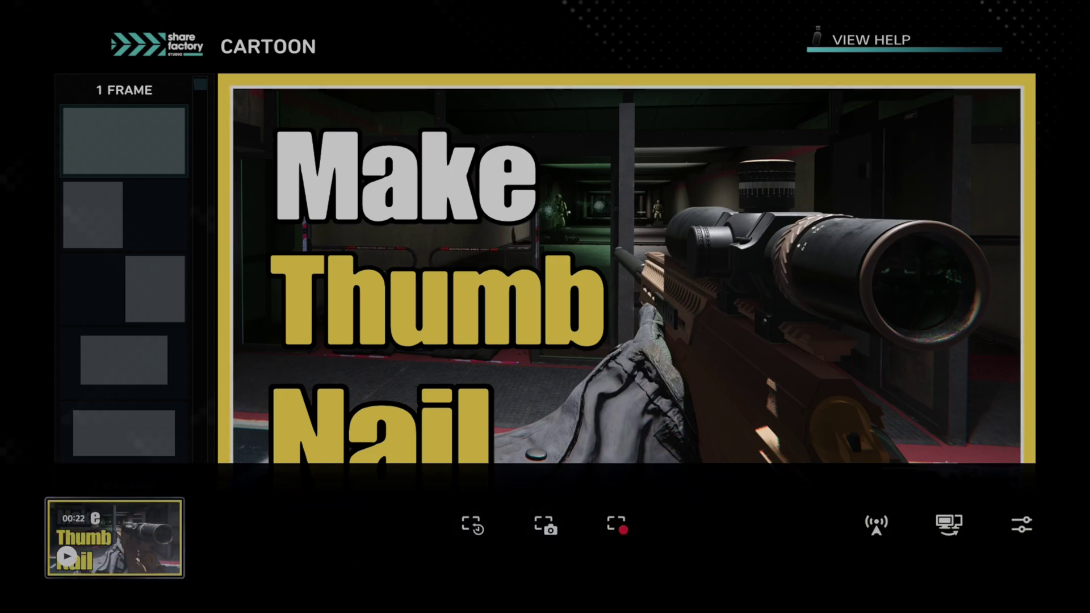
pyautogui.press('Return')
pyautogui.press('Down')
pyautogui.press('Down')
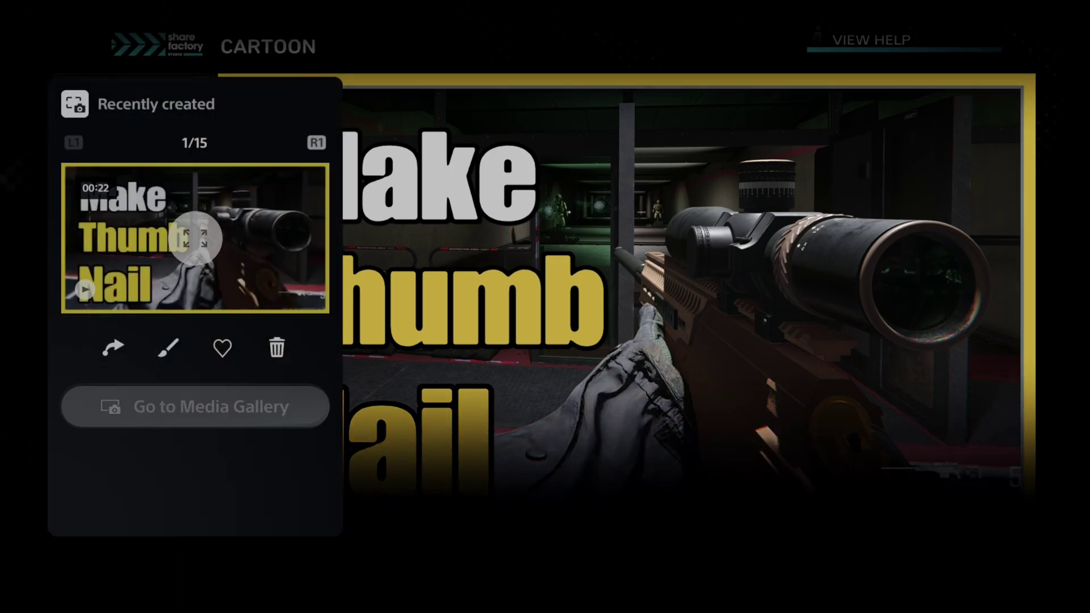
pyautogui.press('Return')
# Open the YouTube sharing option for the 22-second "Make Thumb Nail" video
pyautogui.press('Down')
pyautogui.press('Menu')
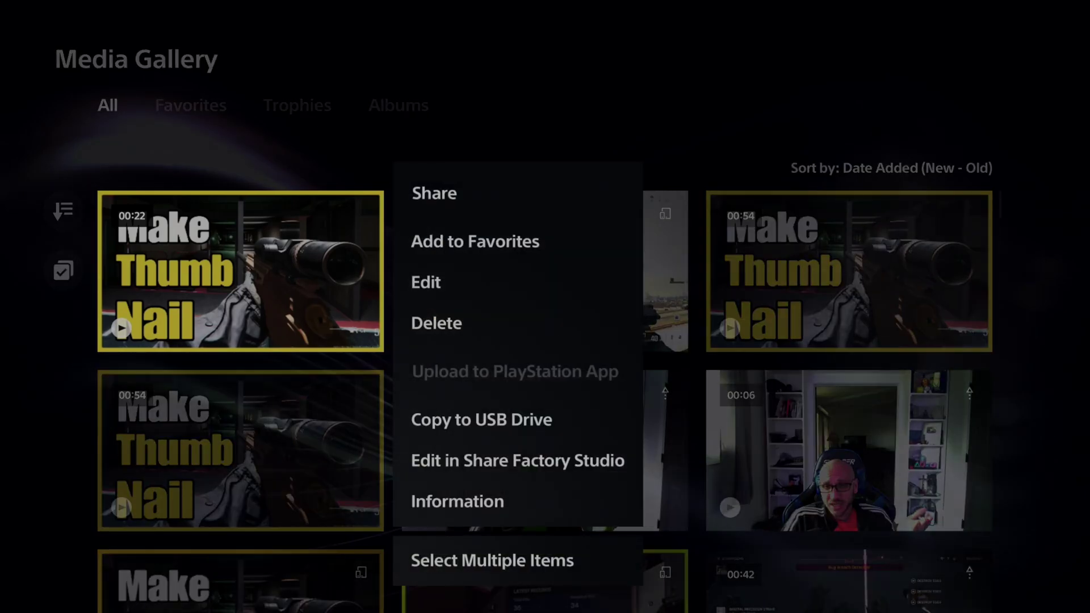
pyautogui.press('Down')
pyautogui.press('Up')
pyautogui.press('Return')
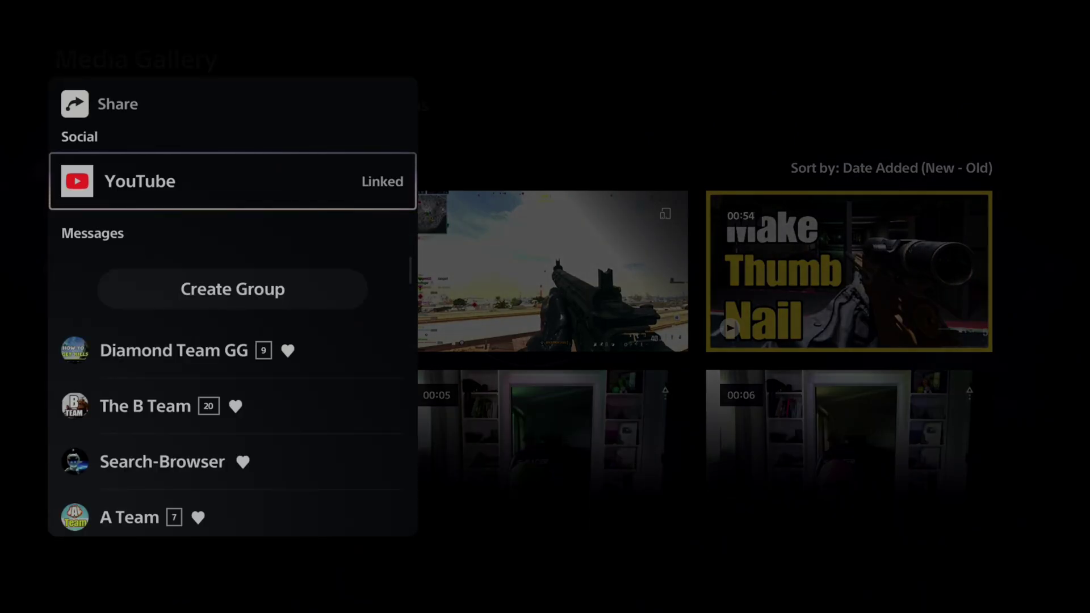
pyautogui.press('Return')
pyautogui.press('Up')
pyautogui.press('Up')
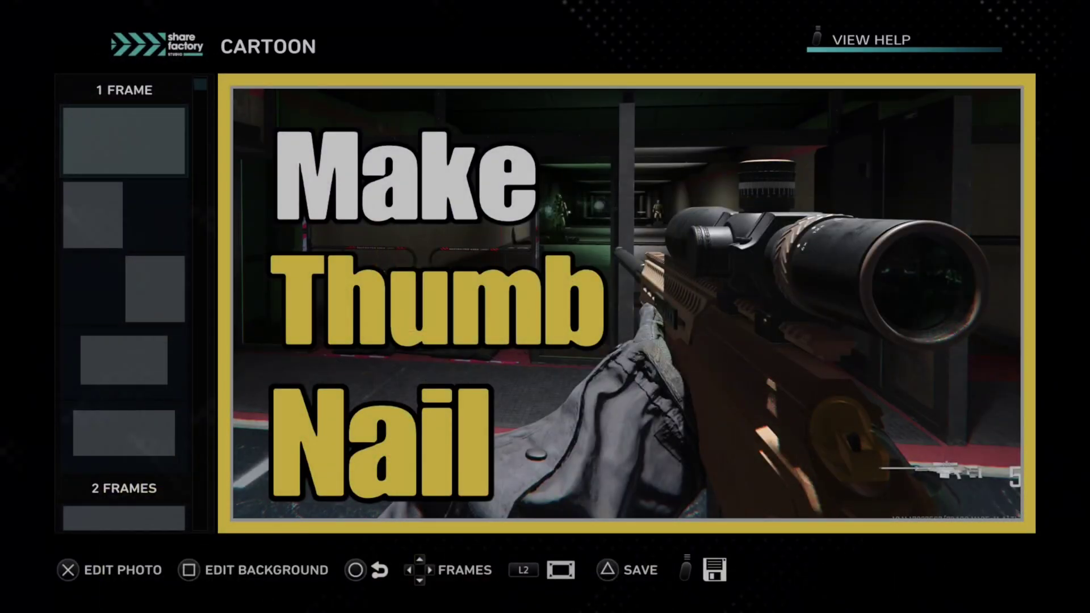
# Start exiting the CARTOON photo project and select the option to save the project
pyautogui.press('Escape')
pyautogui.press('Down')
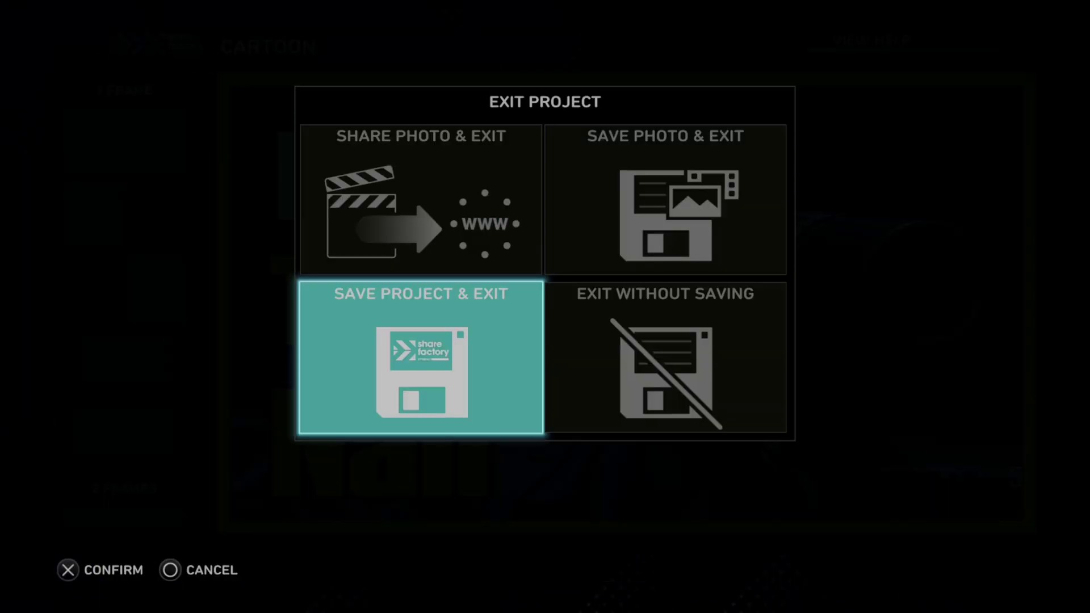